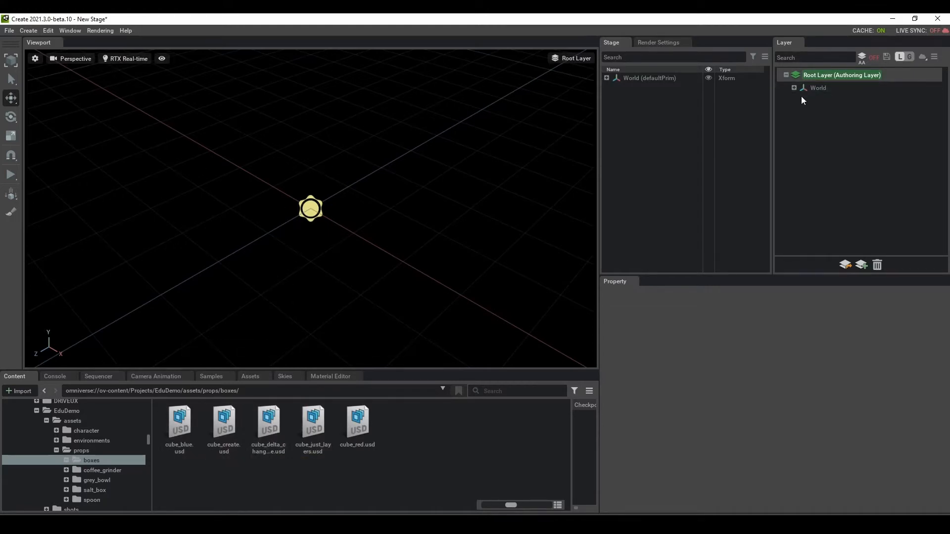
Step: Start a new empty stage, discarding the current one without saving
click(8, 31)
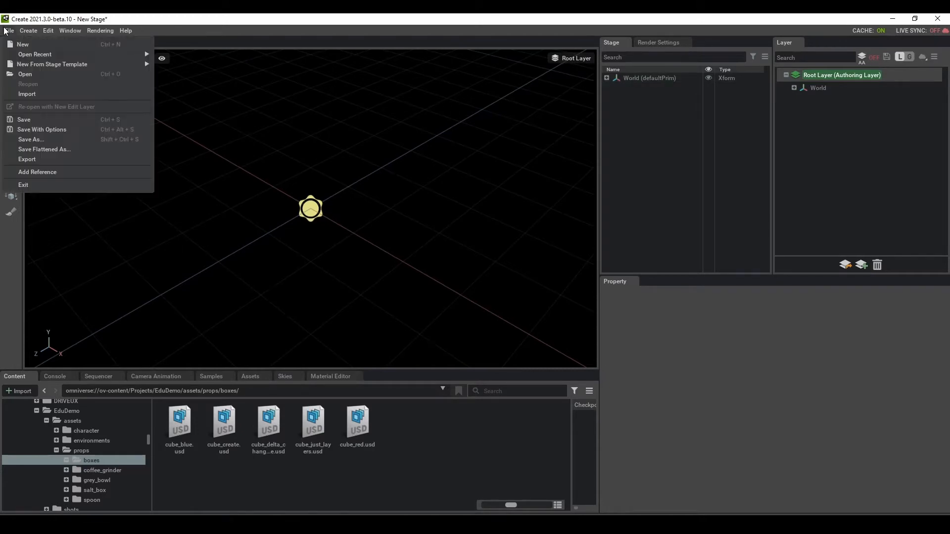
click(50, 45)
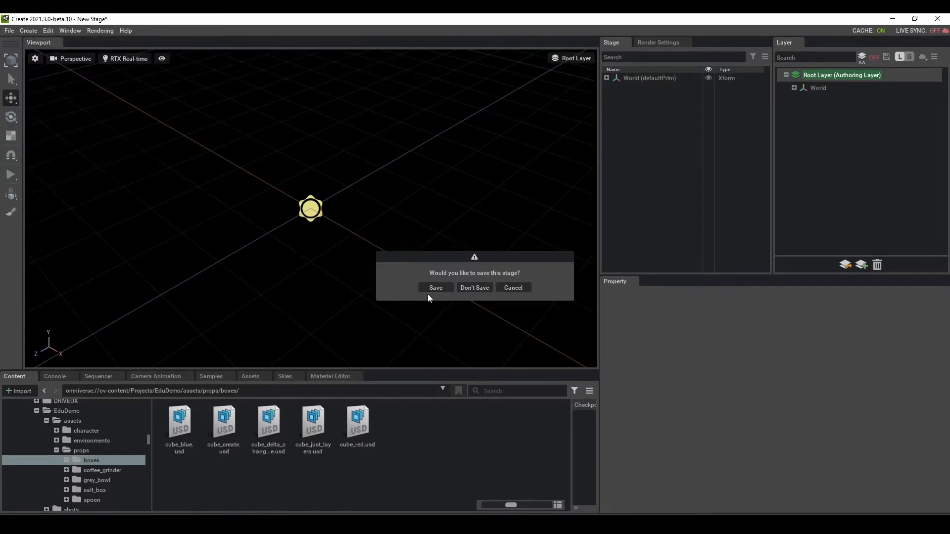
click(466, 289)
Step: Add a Cube mesh to the stage under World
click(26, 31)
mouse_move(41, 55)
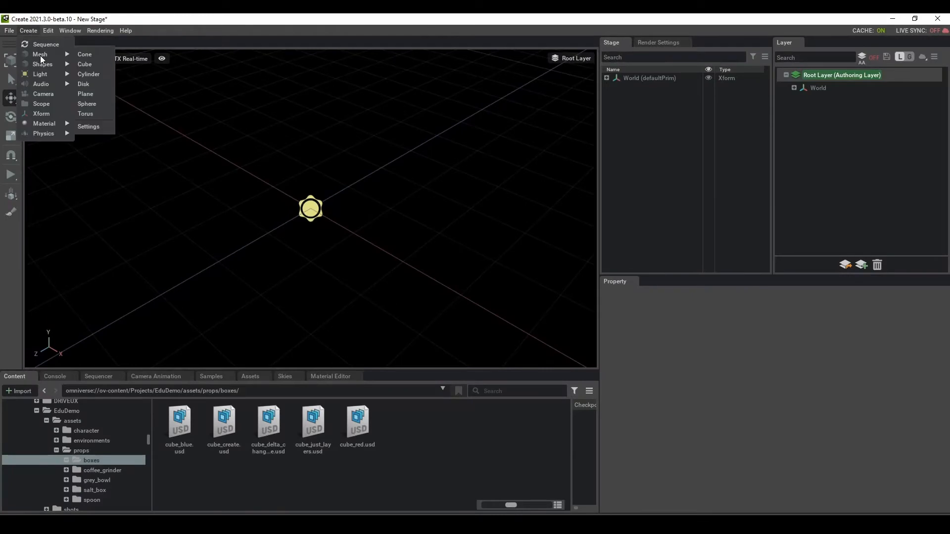
click(85, 66)
click(157, 105)
Step: Open Save As and select the word 'blue' in the cube_blue file name
click(10, 31)
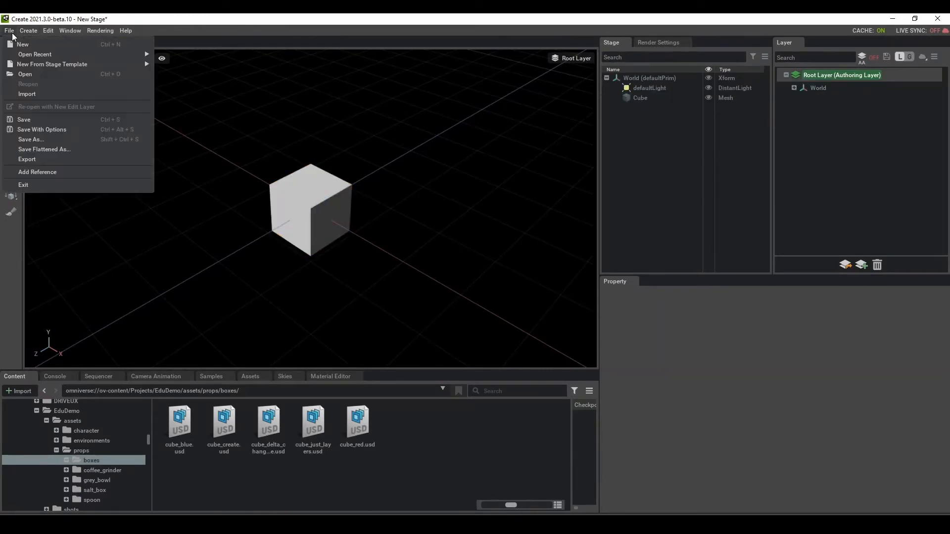
click(31, 139)
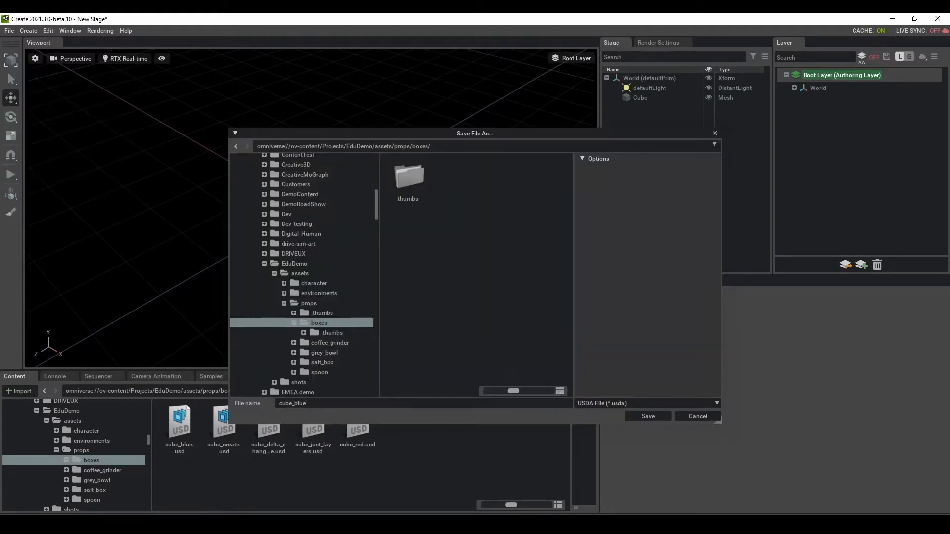
drag(322, 404, 295, 404)
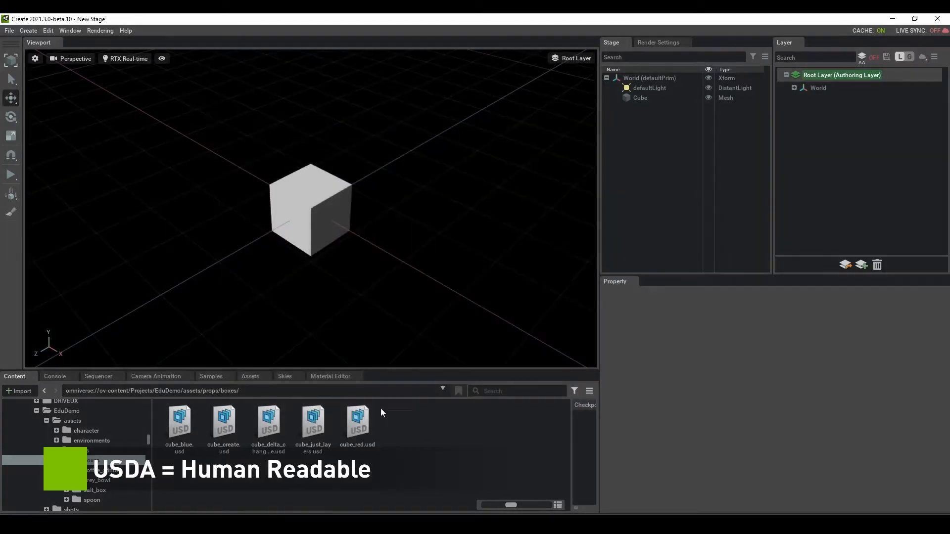
Step: Close the Save As dialog and scroll through cube_create.usda's light and cube definitions
click(705, 417)
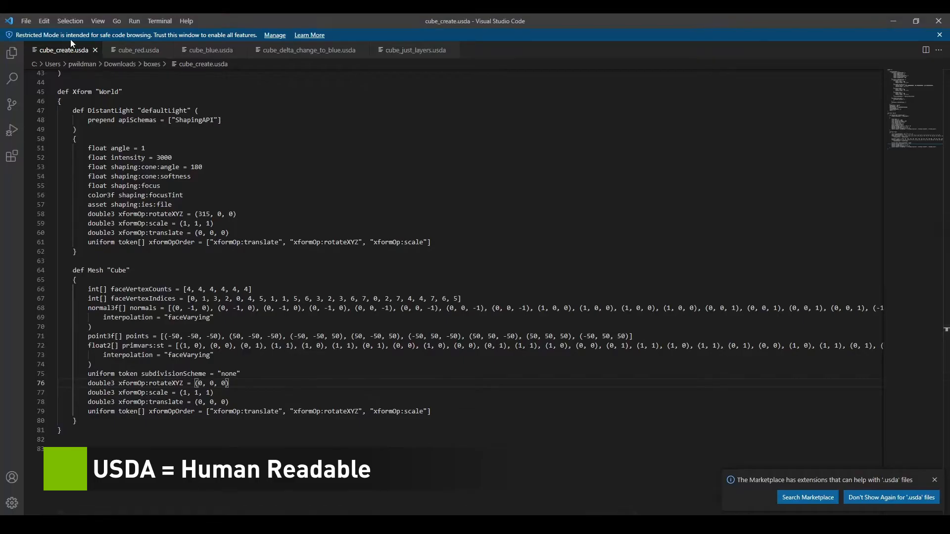
scroll(268, 286, up, 4)
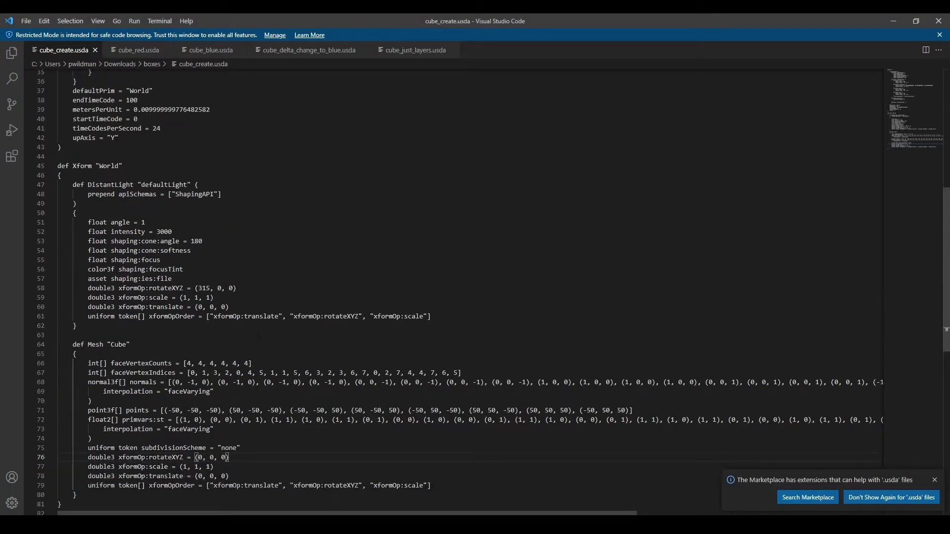
scroll(281, 231, up, 7)
scroll(274, 231, up, 3)
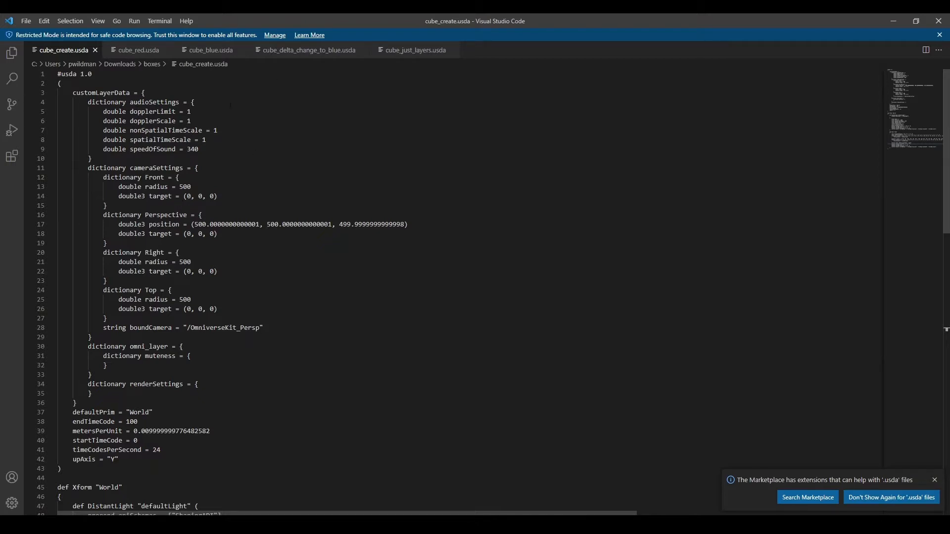
scroll(445, 292, down, 3)
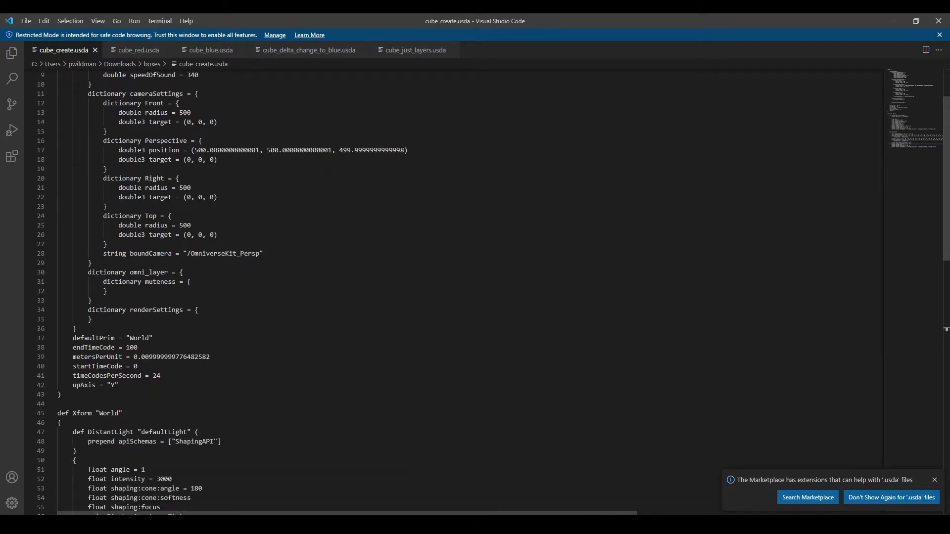
scroll(224, 225, down, 3)
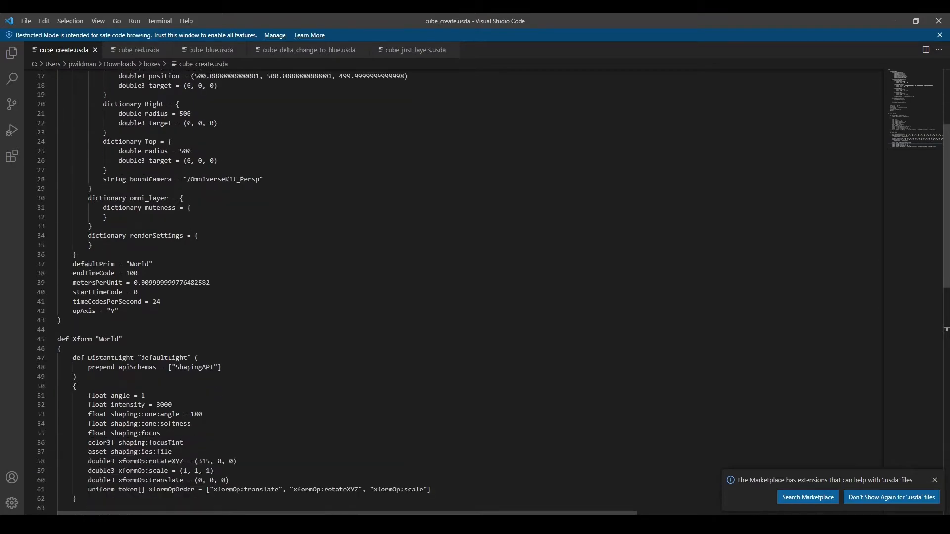
scroll(445, 292, down, 3)
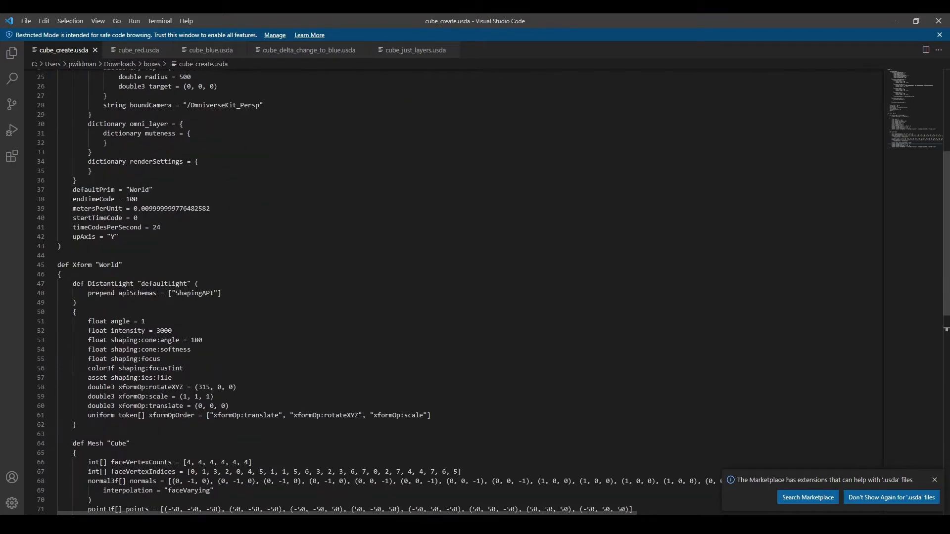
scroll(184, 233, down, 4)
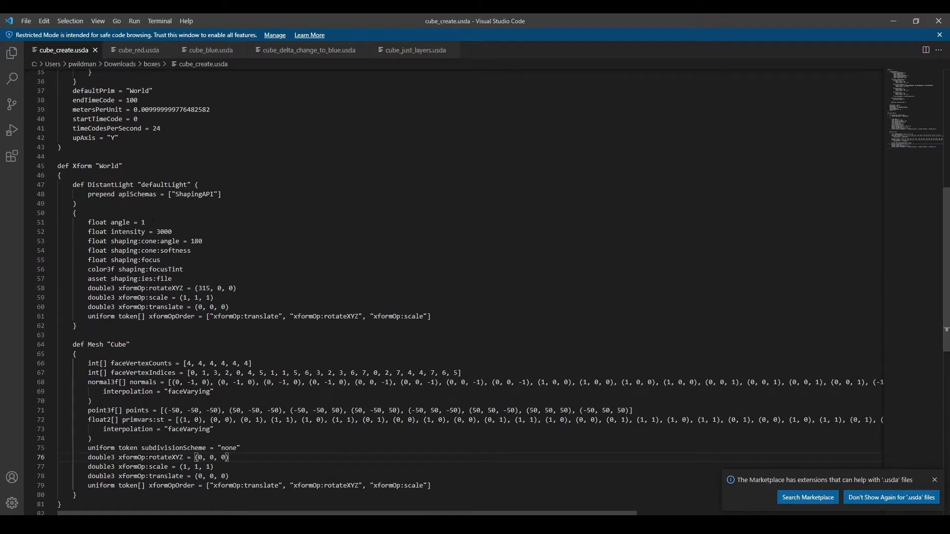
scroll(153, 221, down, 2)
scroll(302, 305, down, 2)
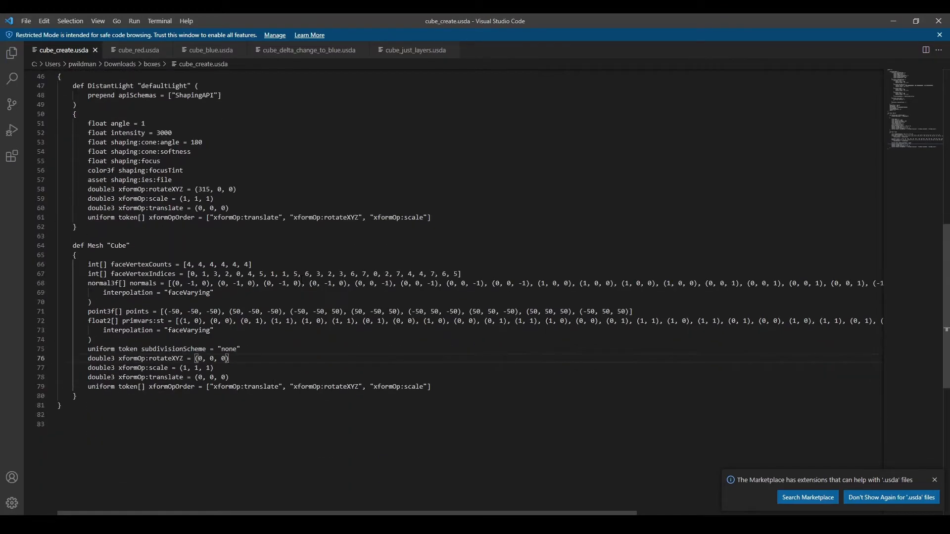
Step: Check the cube's translate, scale and rotate xformOp values, then minimize VS Code
click(156, 377)
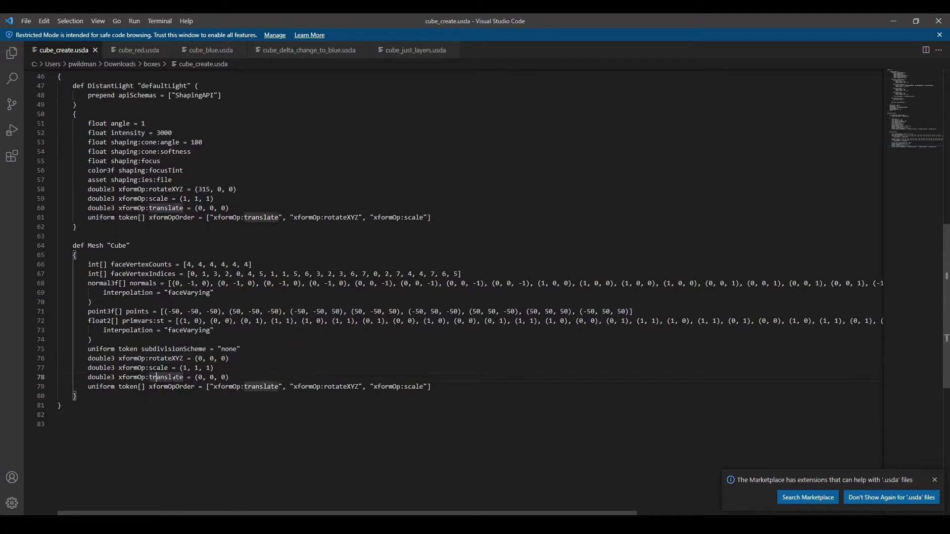
click(223, 377)
click(214, 368)
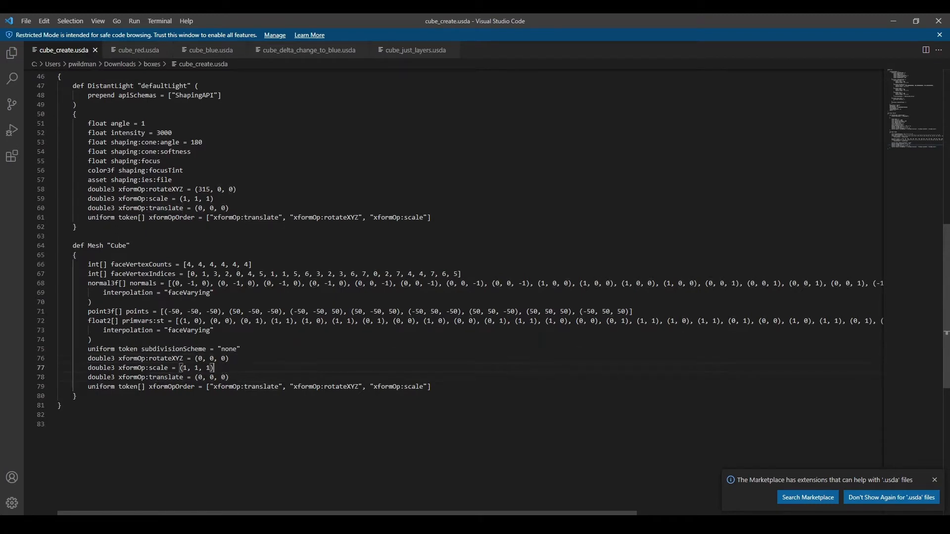
click(235, 358)
click(197, 427)
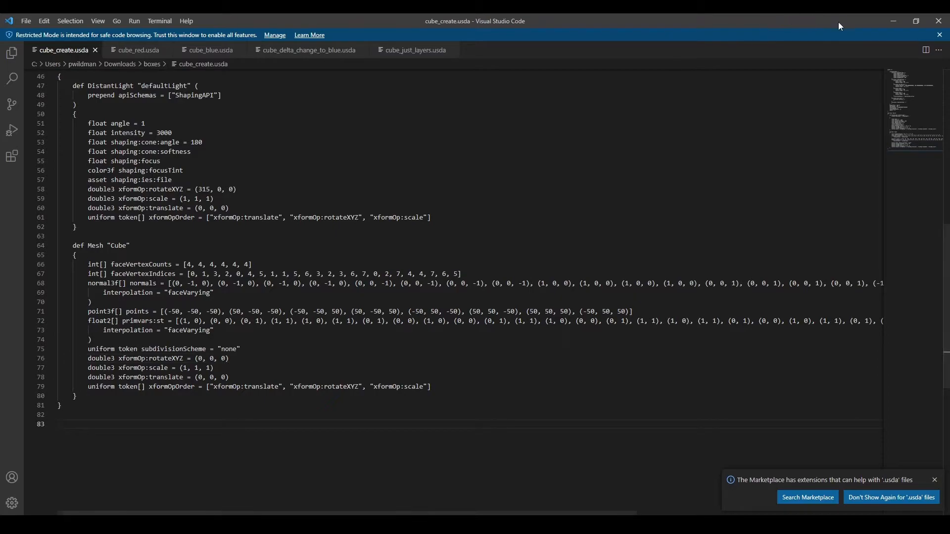
click(890, 20)
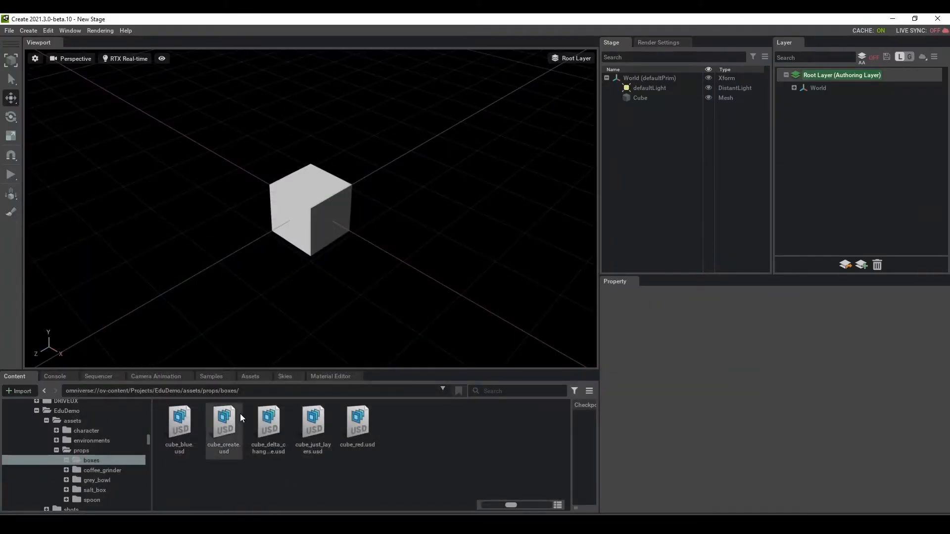
Step: Open cube_red.usd from the boxes folder without saving the current stage
double_click(227, 419)
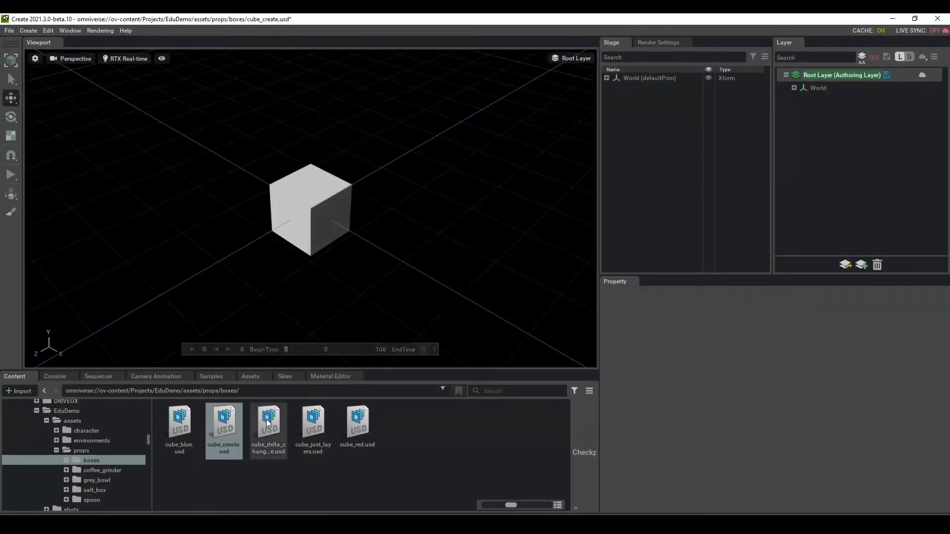
double_click(360, 422)
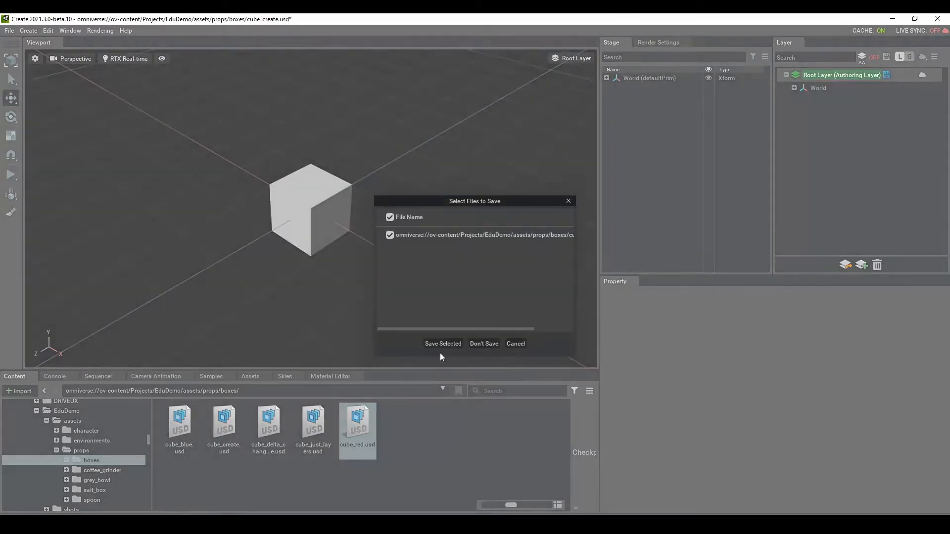
click(485, 343)
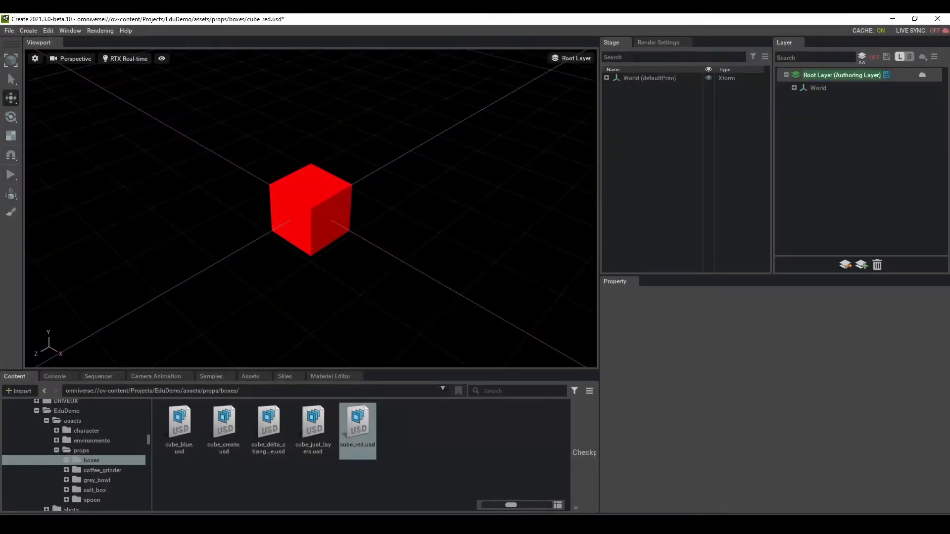
Step: Expand World and Looks, inspect the Red material and the Cube's binding, then switch to VS Code
click(605, 81)
click(606, 78)
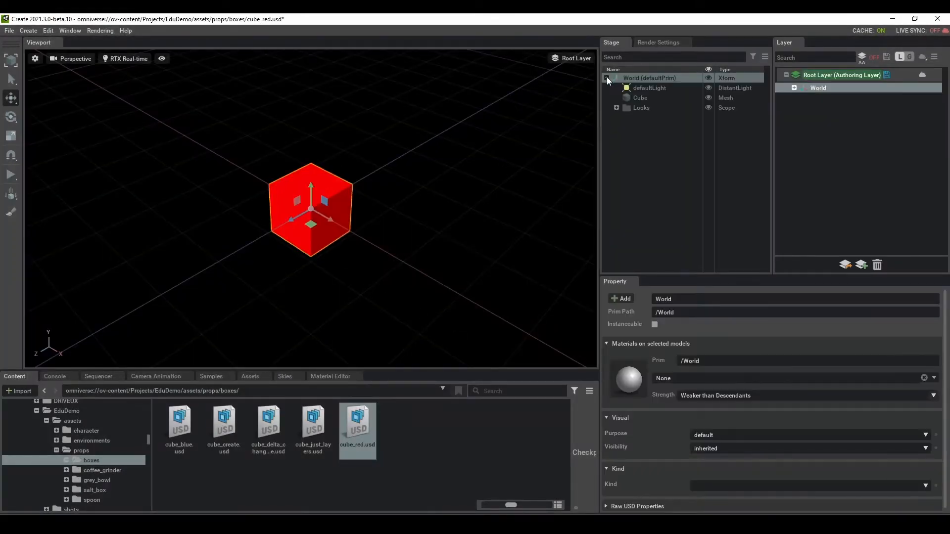
click(642, 98)
click(616, 108)
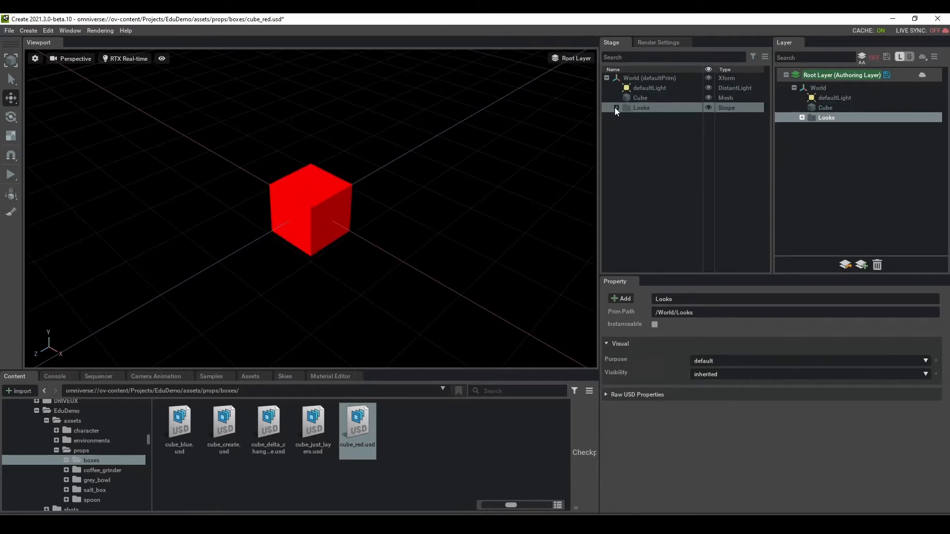
click(616, 108)
click(650, 127)
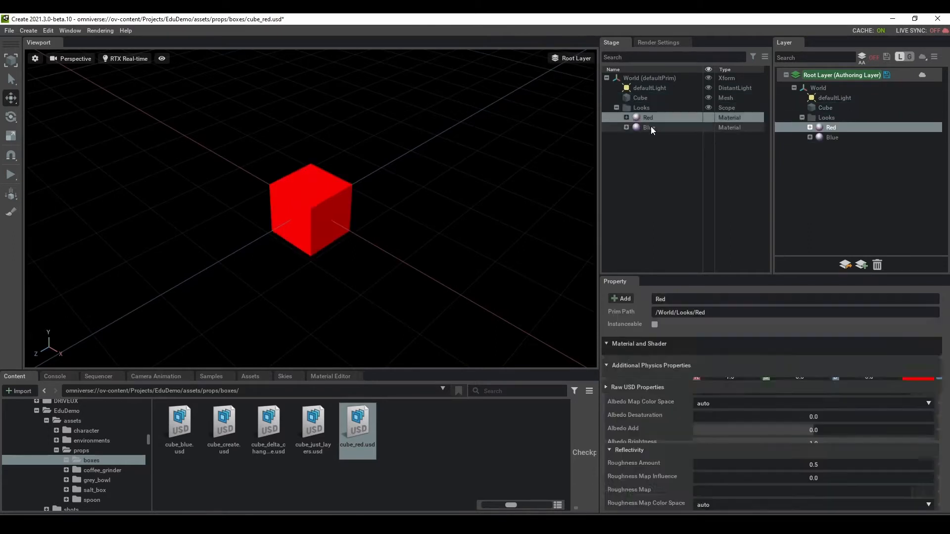
click(651, 119)
click(640, 99)
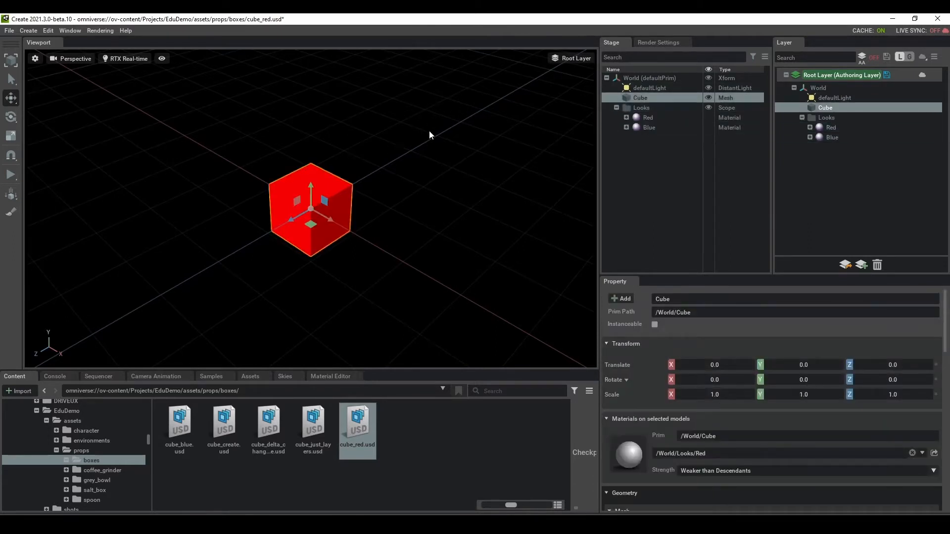
click(254, 524)
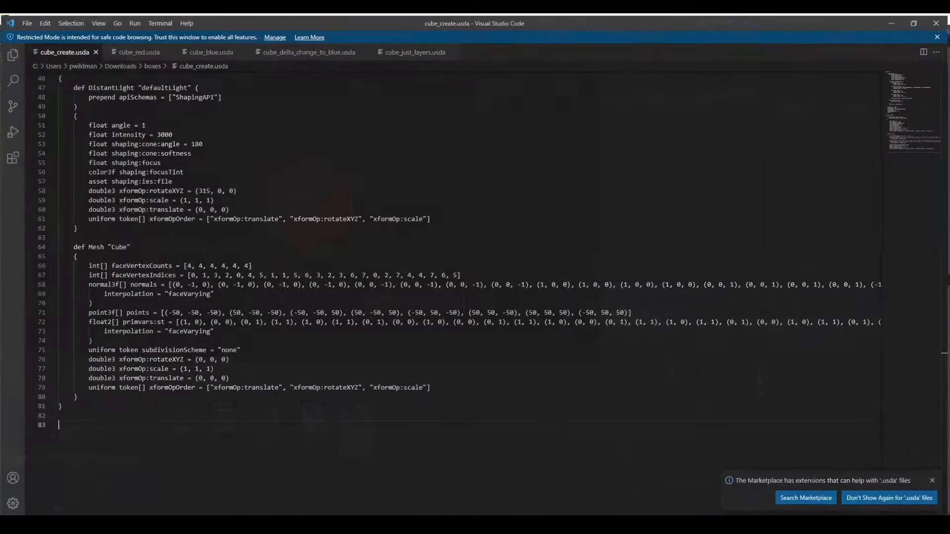
Step: Review cube_red.usda's Cube binding to /World/Looks/Red and the Red and Blue materials, then minimize VS Code
click(146, 52)
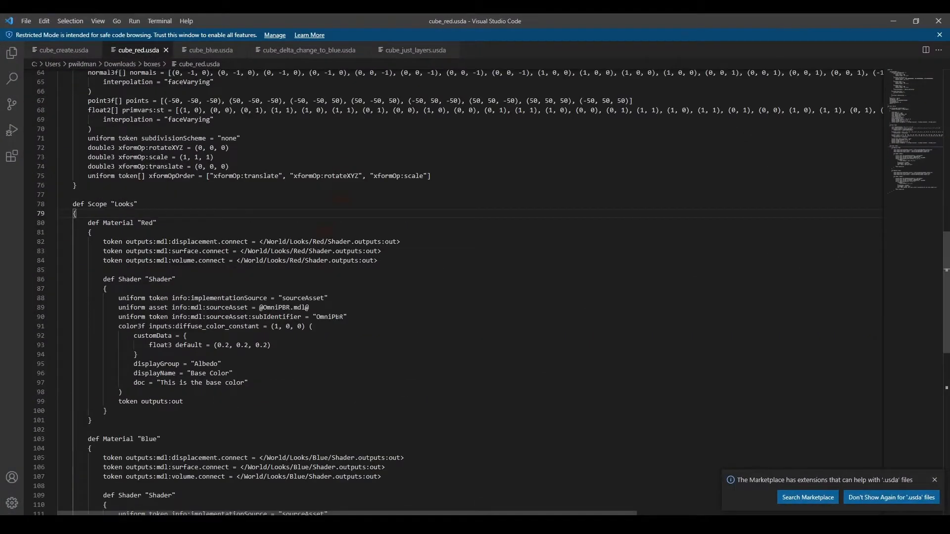
scroll(353, 162, down, 1)
scroll(184, 246, up, 10)
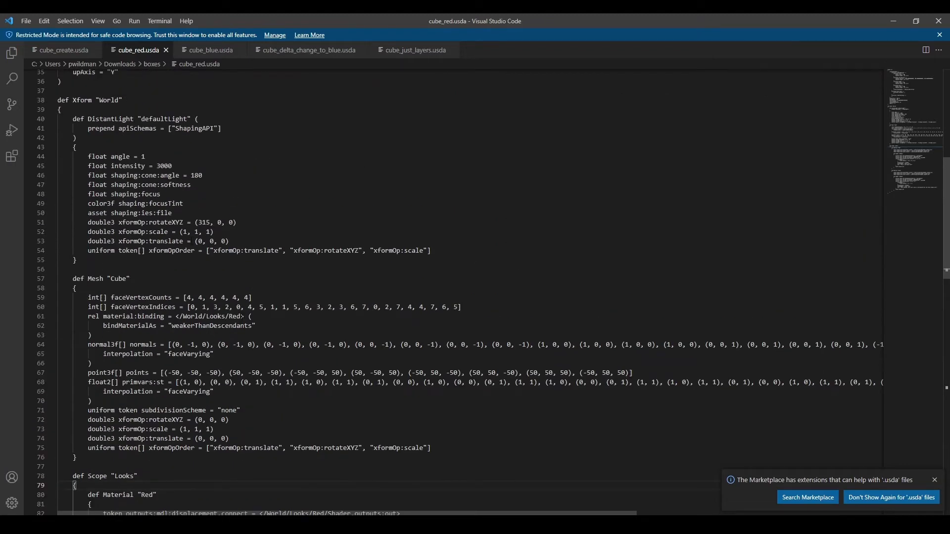
drag(245, 316, 165, 316)
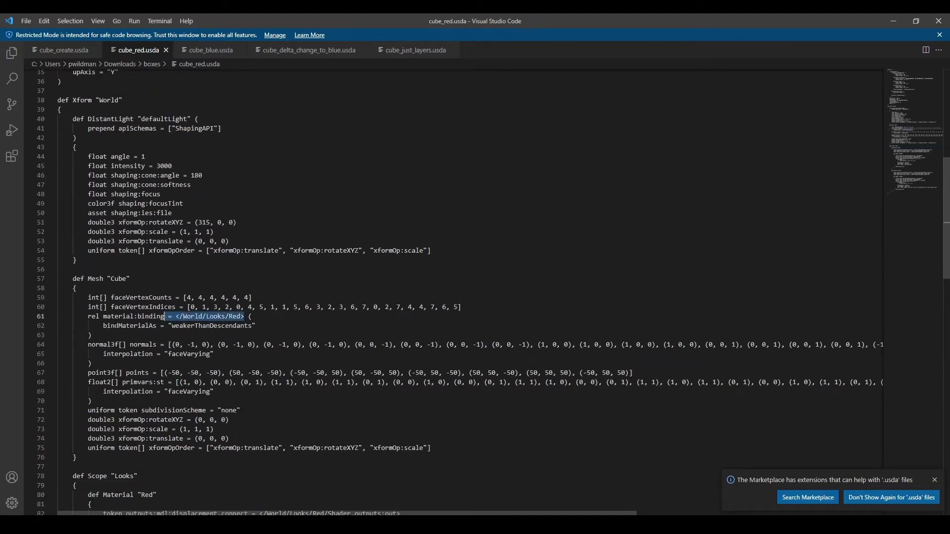
scroll(127, 257, down, 9)
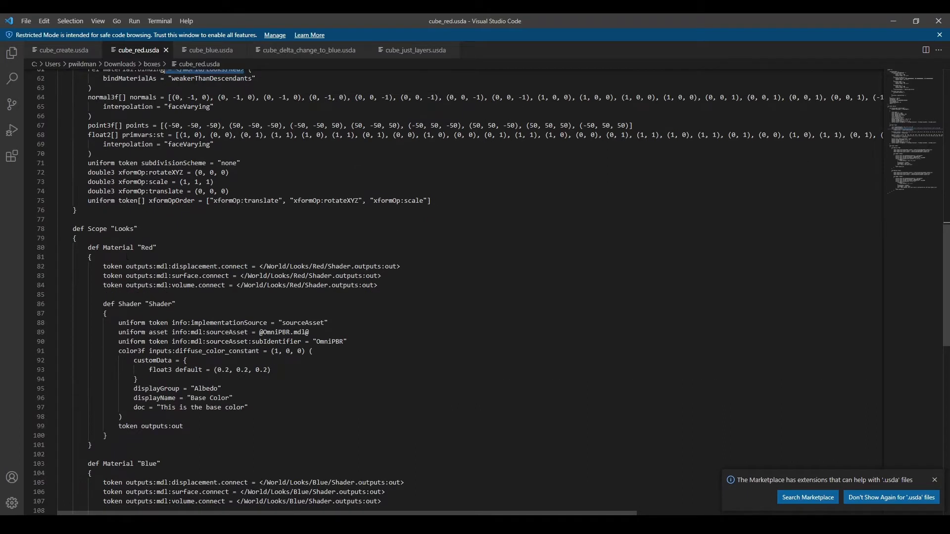
scroll(128, 257, down, 4)
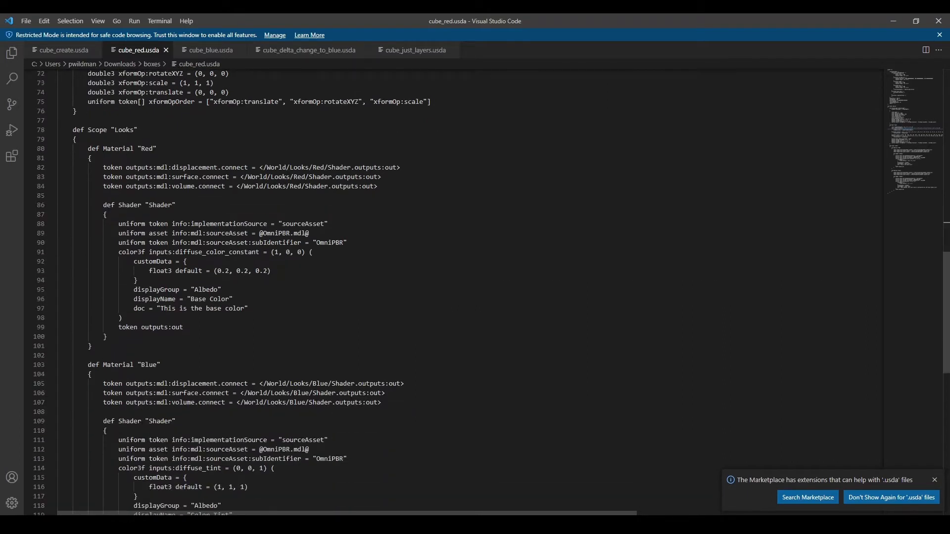
click(163, 148)
click(165, 365)
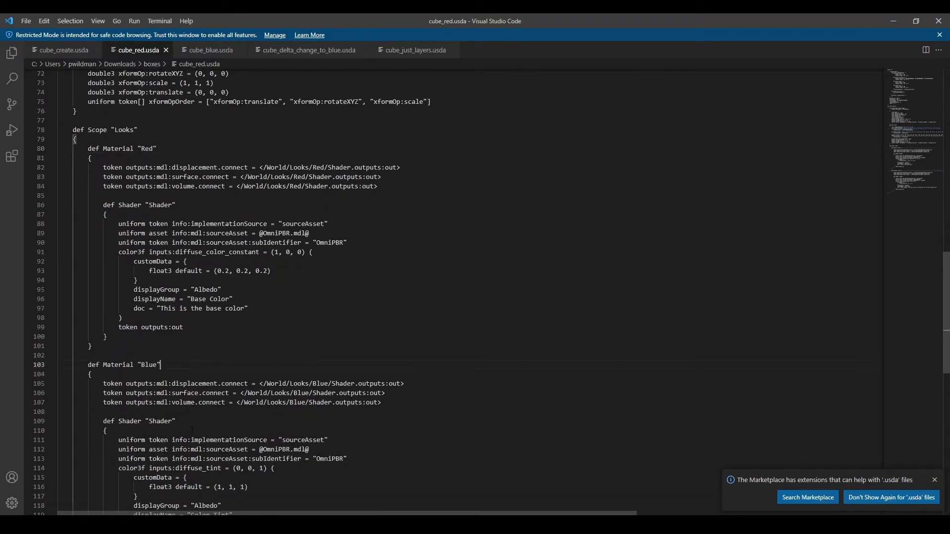
click(888, 21)
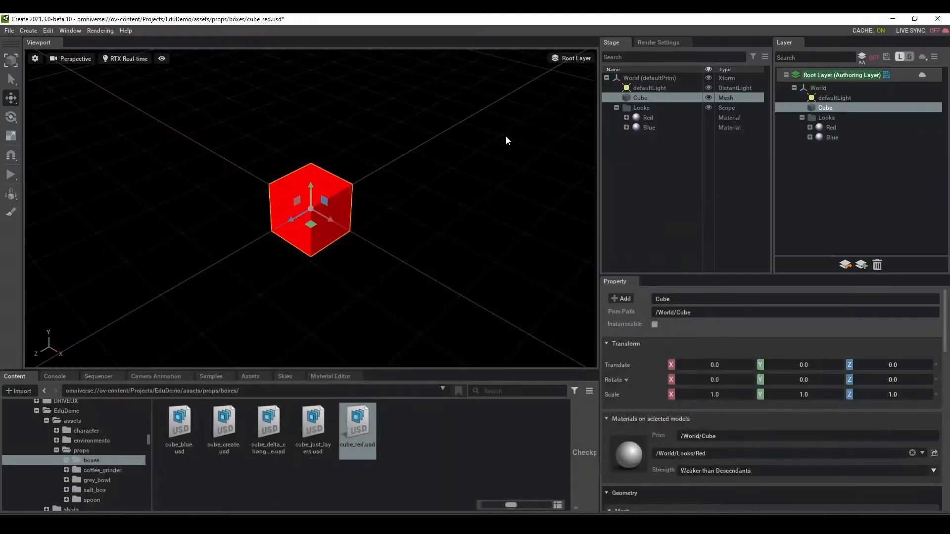
Step: Open cube_blue.usd unsaved and expand World and Looks to show the Red and Blue materials
double_click(184, 425)
click(489, 343)
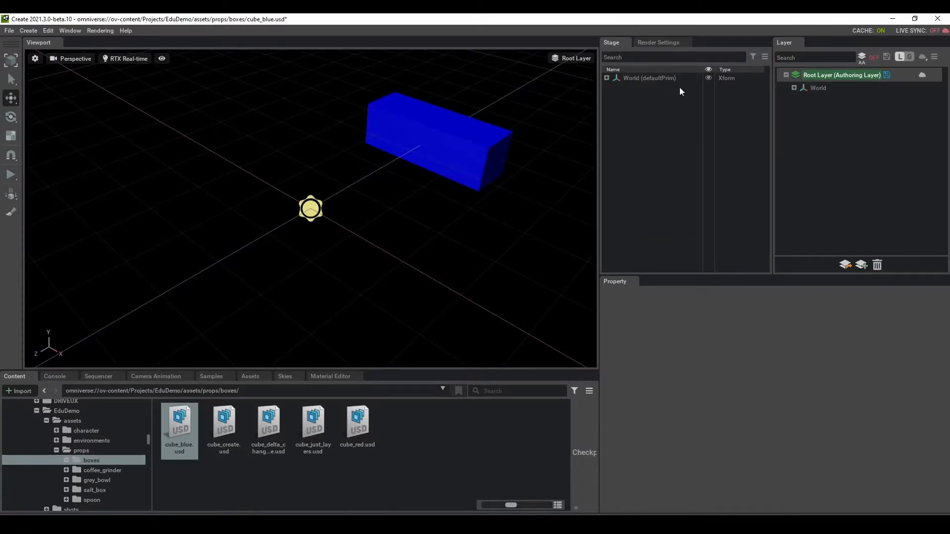
click(606, 77)
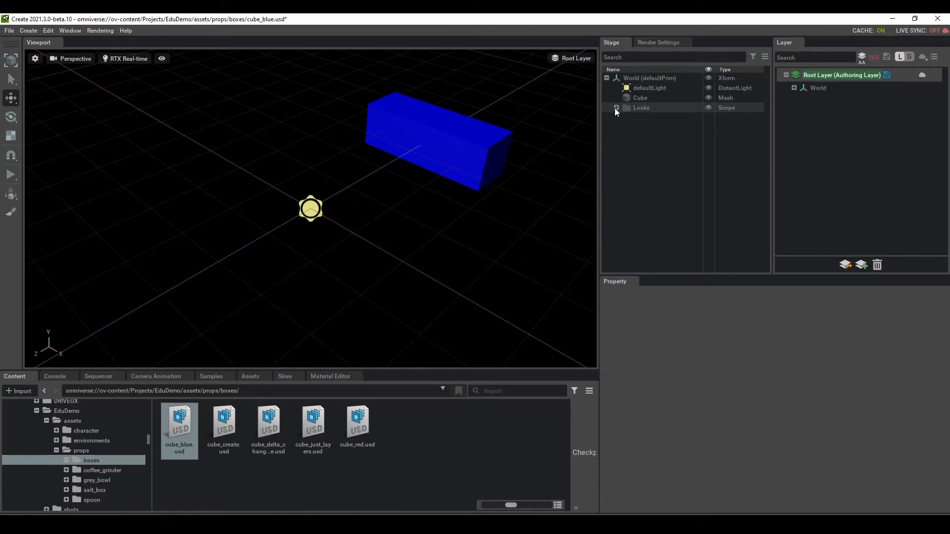
click(616, 108)
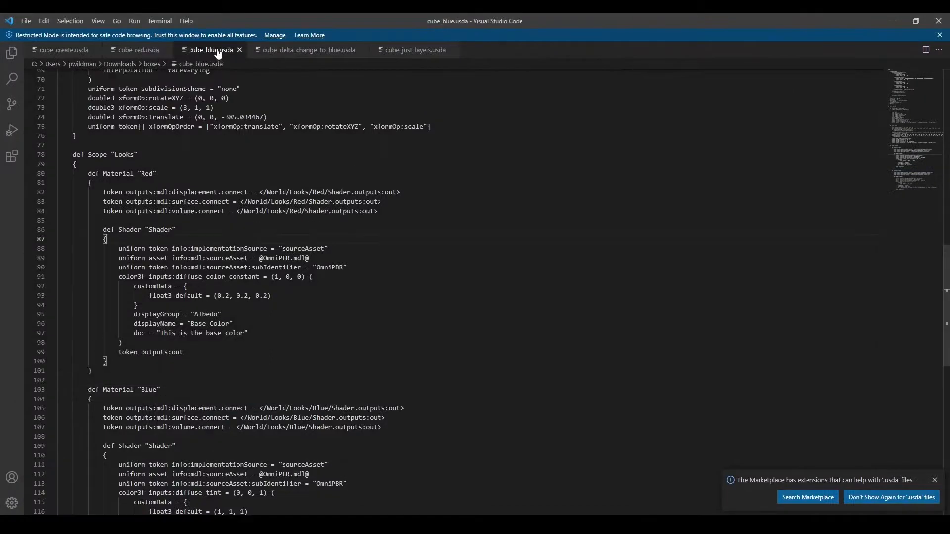
Step: Inspect cube_blue.usda's Blue binding, (3, 1, 1) scale and -385.034467 translate, then minimize the editor
scroll(226, 241, up, 10)
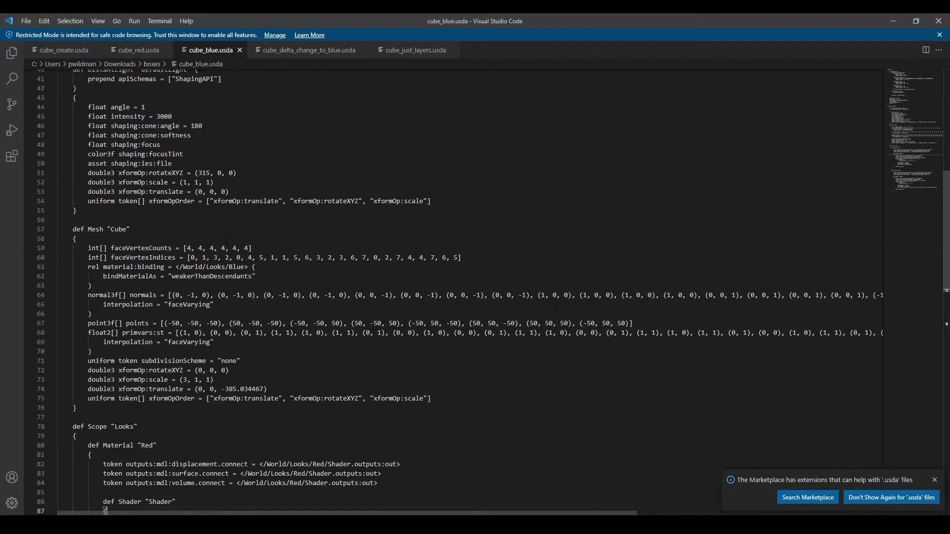
scroll(226, 240, up, 1)
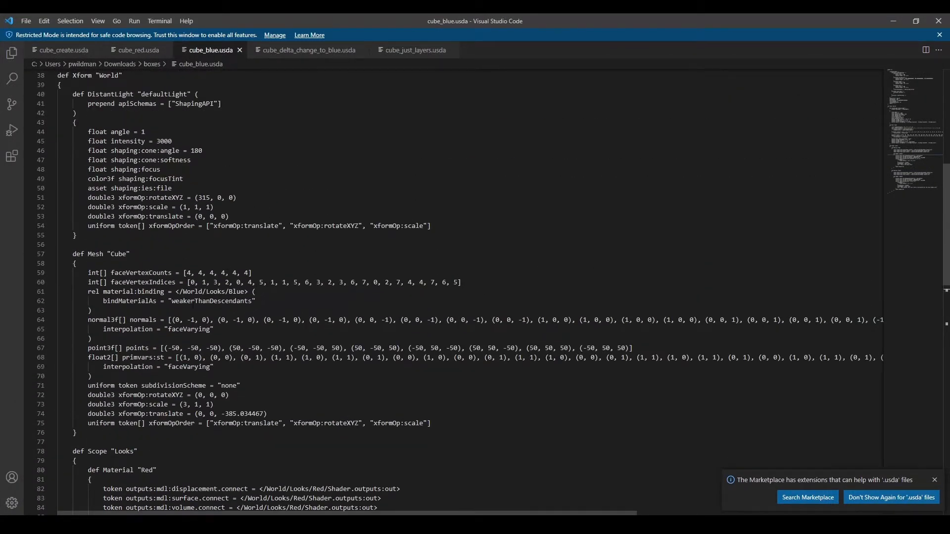
click(239, 292)
click(176, 405)
drag(276, 414, 218, 414)
scroll(347, 321, down, 6)
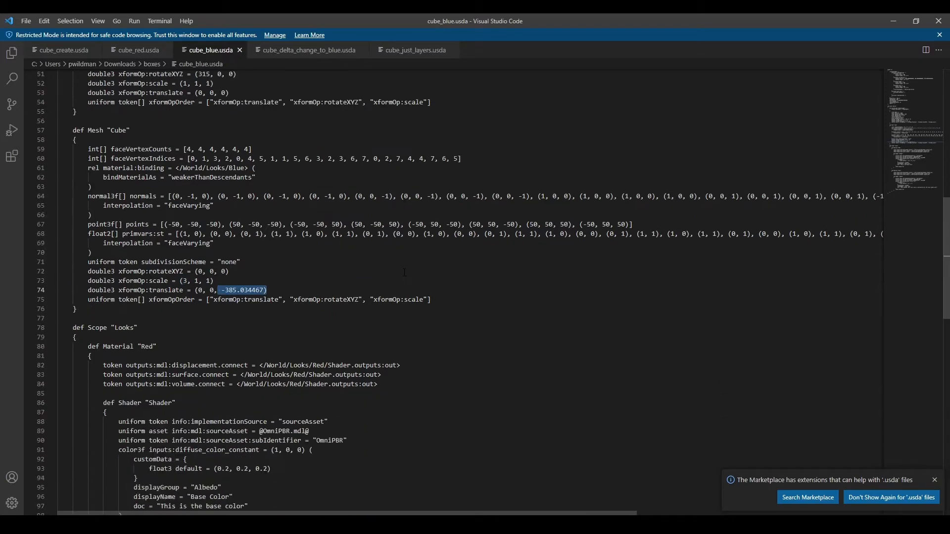
scroll(405, 273, down, 3)
scroll(404, 272, down, 4)
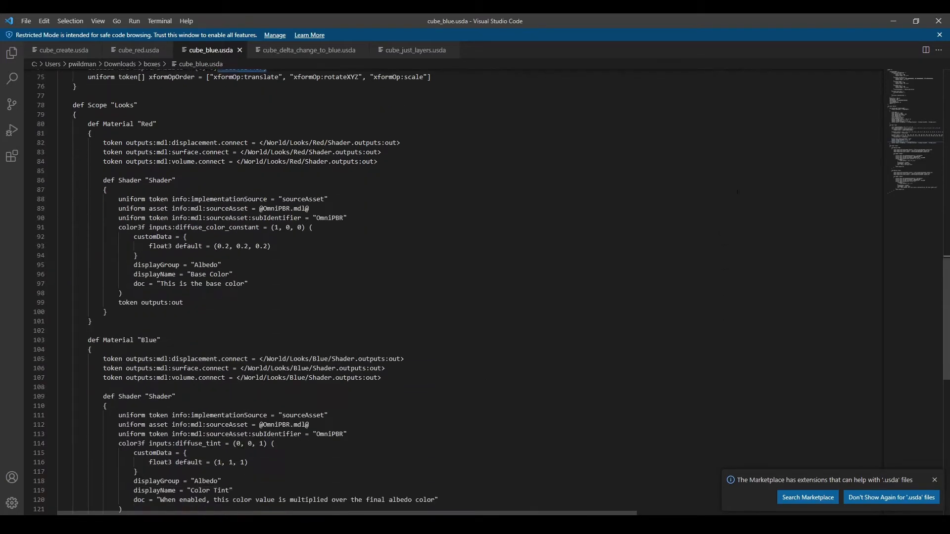
click(893, 21)
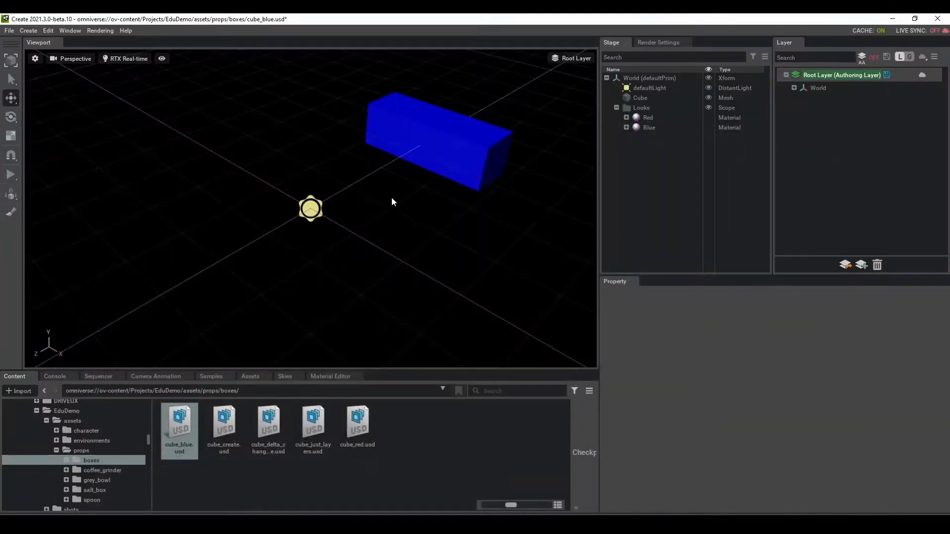
Step: Replace cube_blue.usd with a new unsaved stage and expand World to show defaultLight
click(468, 432)
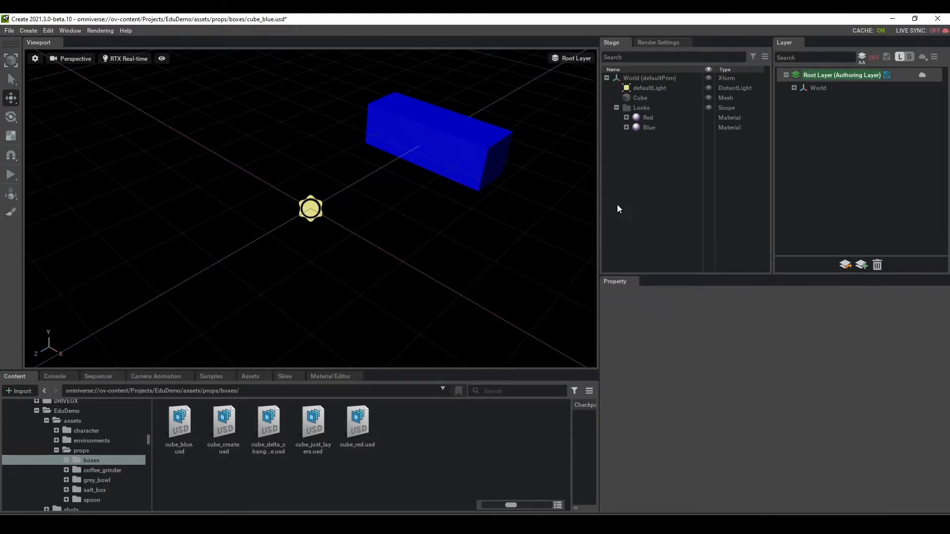
click(9, 30)
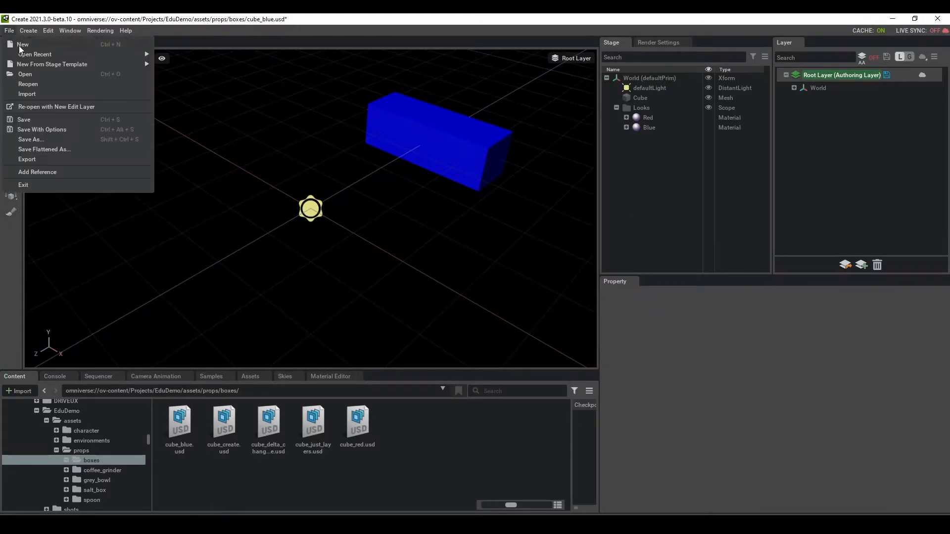
click(19, 46)
click(484, 342)
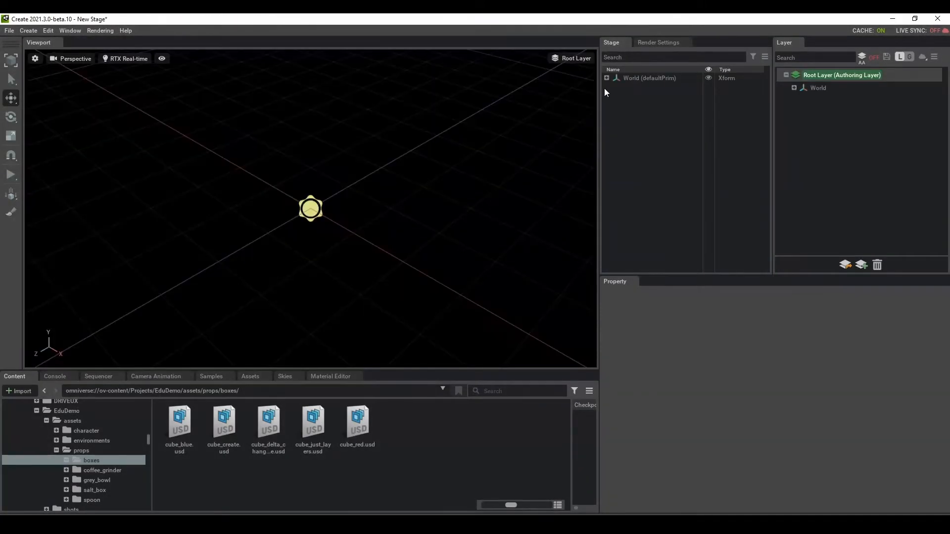
click(607, 78)
Step: Delete defaultLight and insert cube_red.usd as a sublayer
right_click(644, 87)
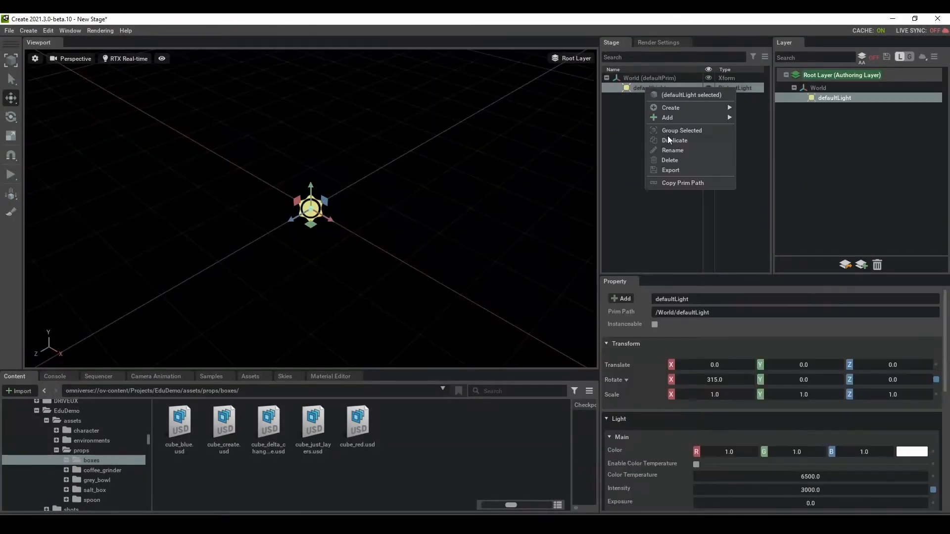
click(670, 161)
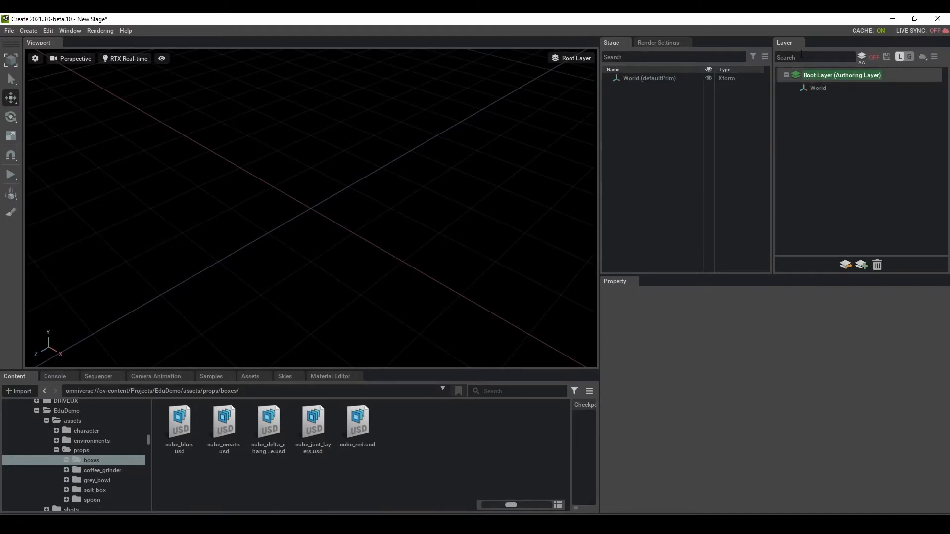
click(845, 265)
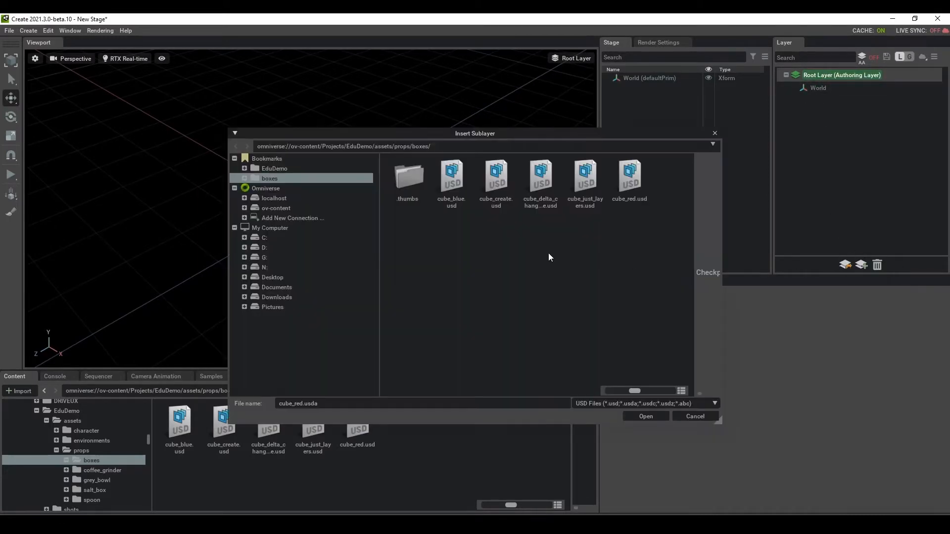
click(619, 177)
click(638, 416)
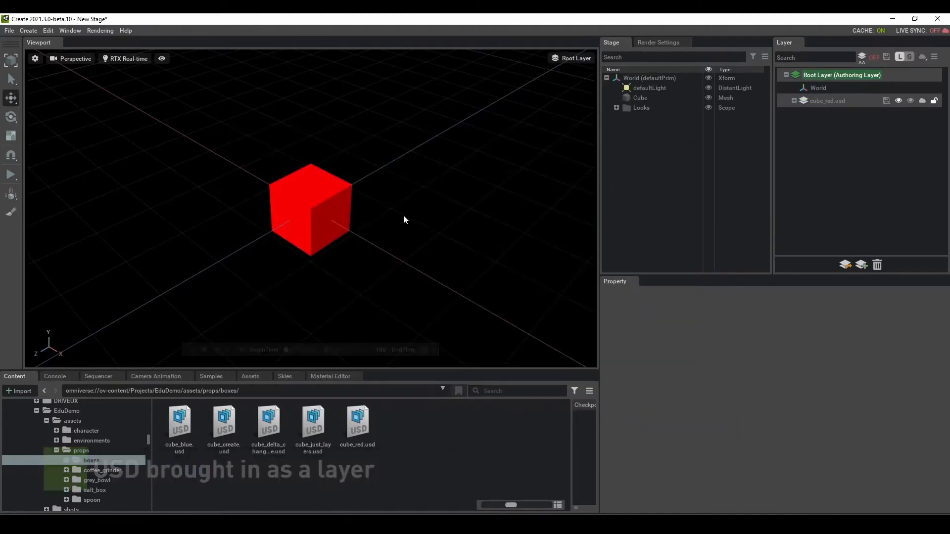
Step: Insert cube_blue.usd as a second sublayer above cube_red.usd
click(845, 264)
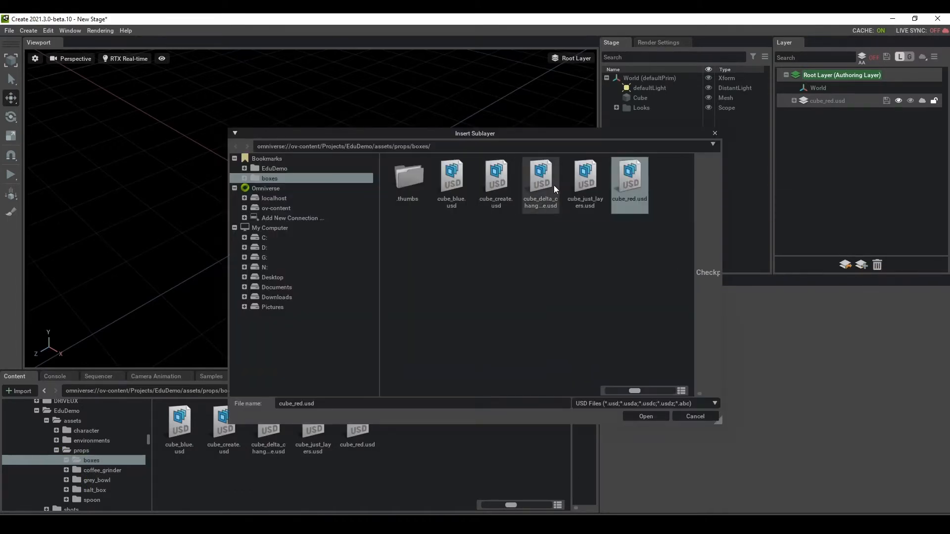
click(459, 182)
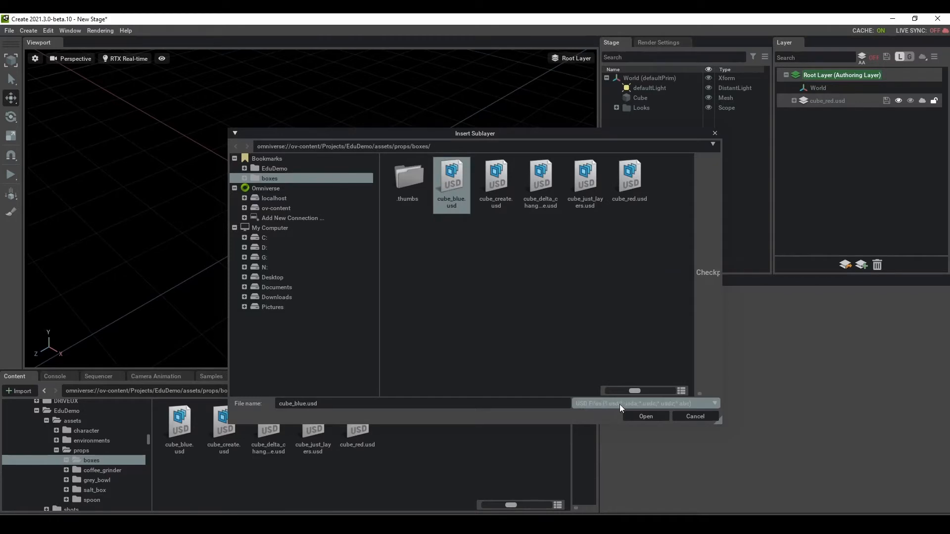
click(636, 413)
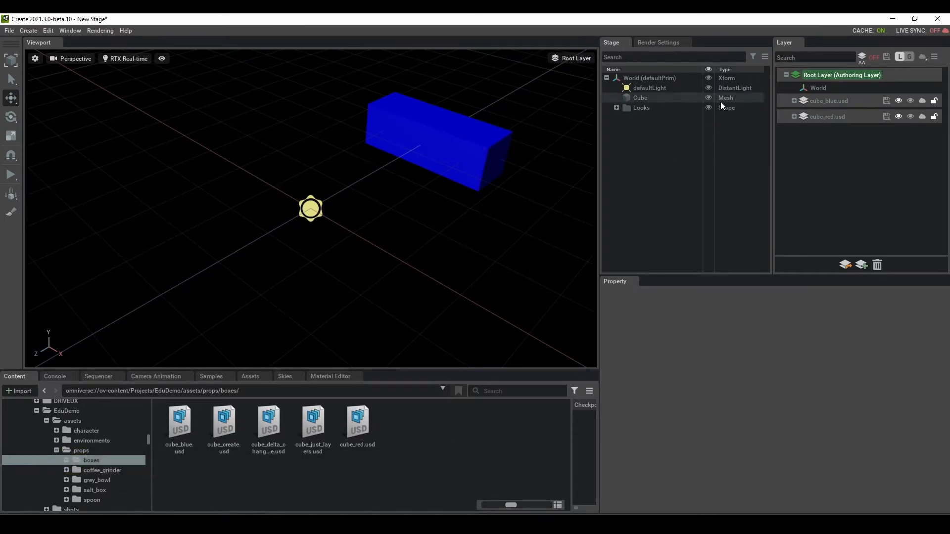
Step: Expand Looks, select the Cube, and inspect the cube_red.usd and cube_blue.usd layer paths and metadata
click(616, 107)
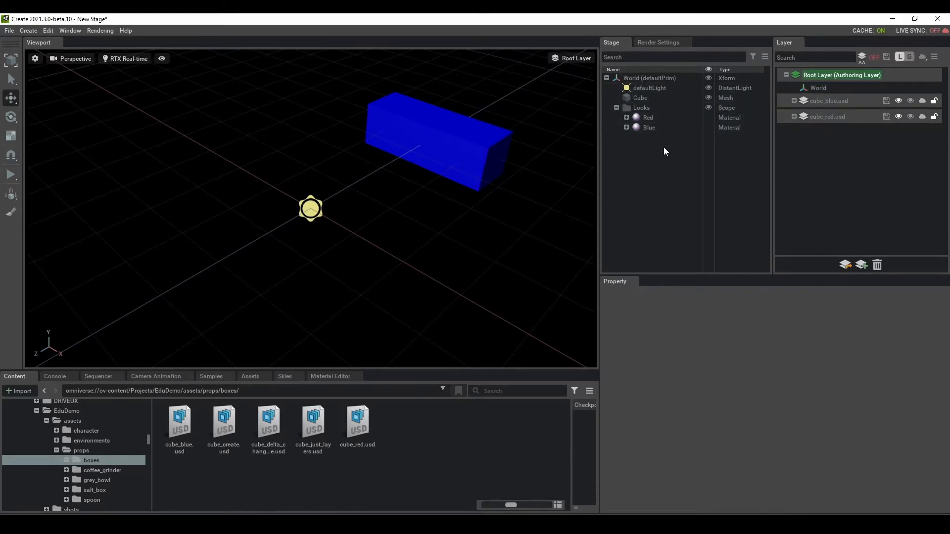
click(821, 115)
click(822, 102)
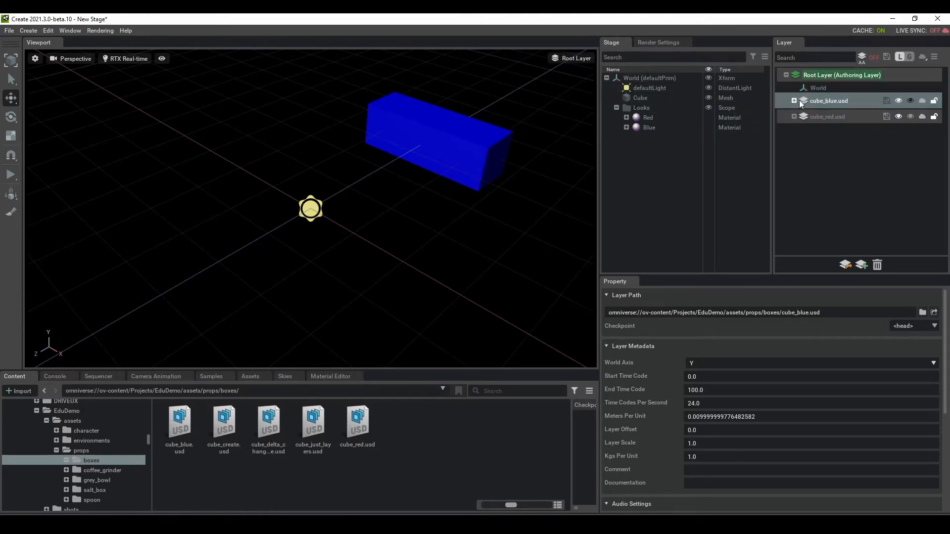
click(644, 99)
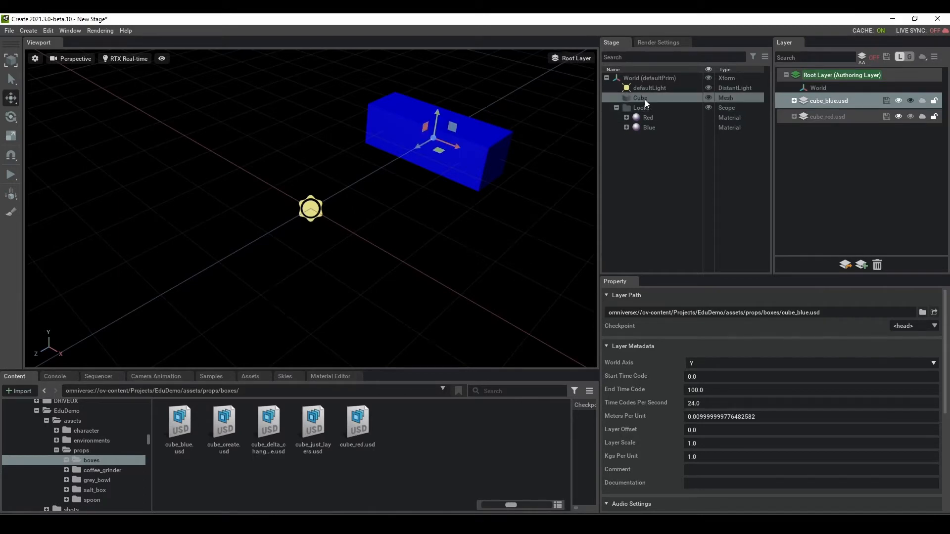
click(823, 117)
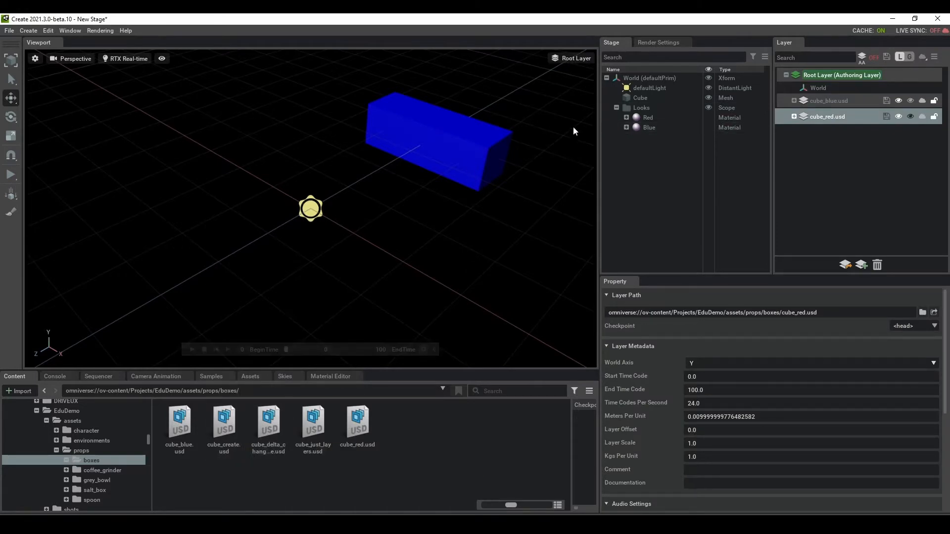
click(820, 152)
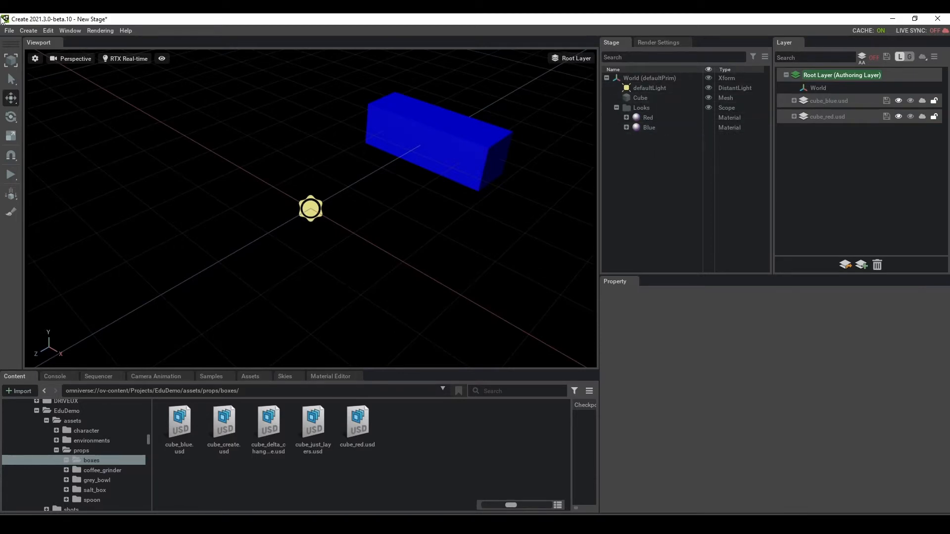
Step: Start a new empty stage without saving the current one
click(9, 30)
click(20, 49)
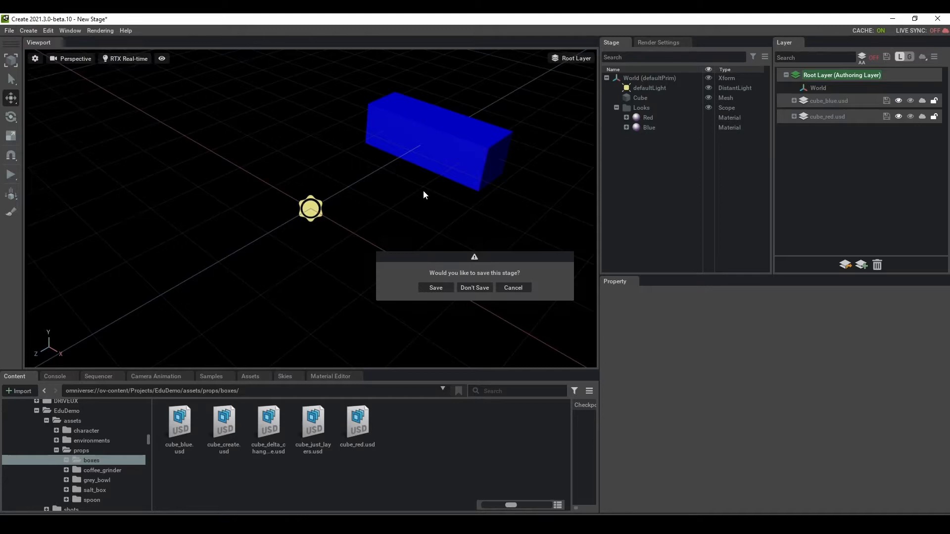
click(475, 287)
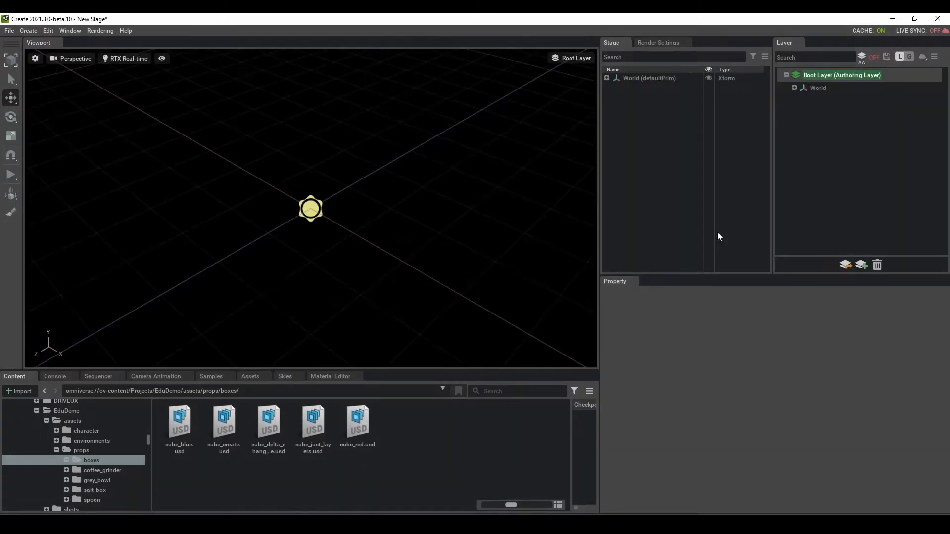
Step: Insert cube_red.usd from the boxes folder as a sublayer and check its layer properties
click(845, 265)
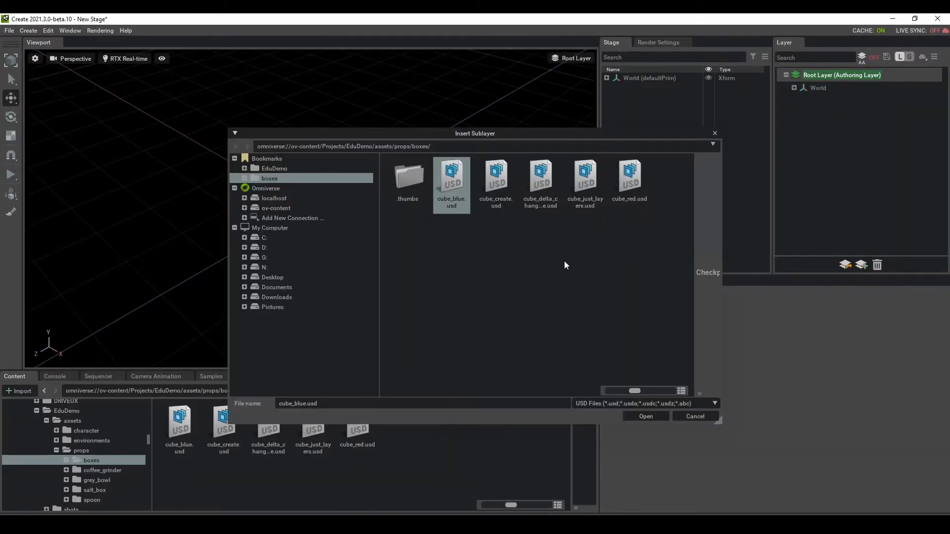
click(630, 180)
click(646, 416)
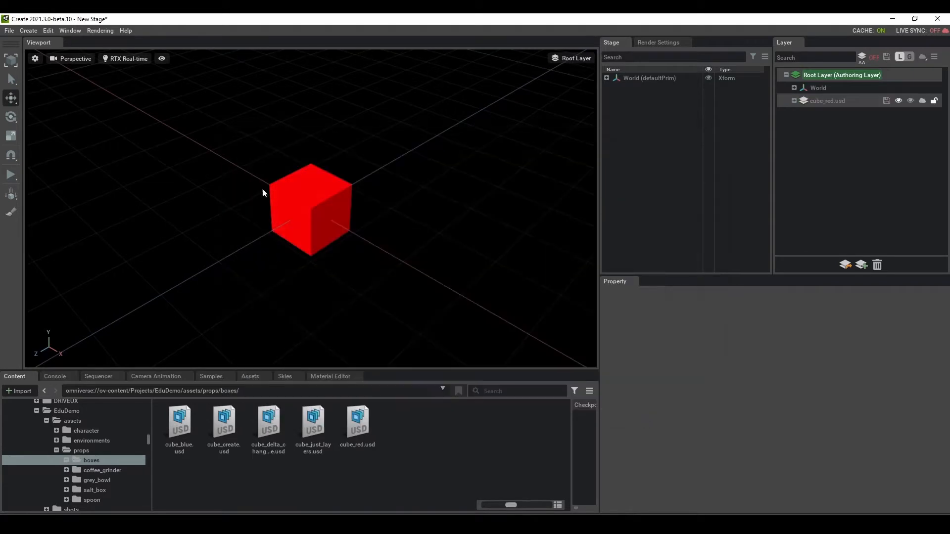
click(833, 100)
click(849, 218)
Step: Create the cube_delta_change_to_blue.usd sublayer, overwriting the old file, and make it the authoring layer
click(861, 265)
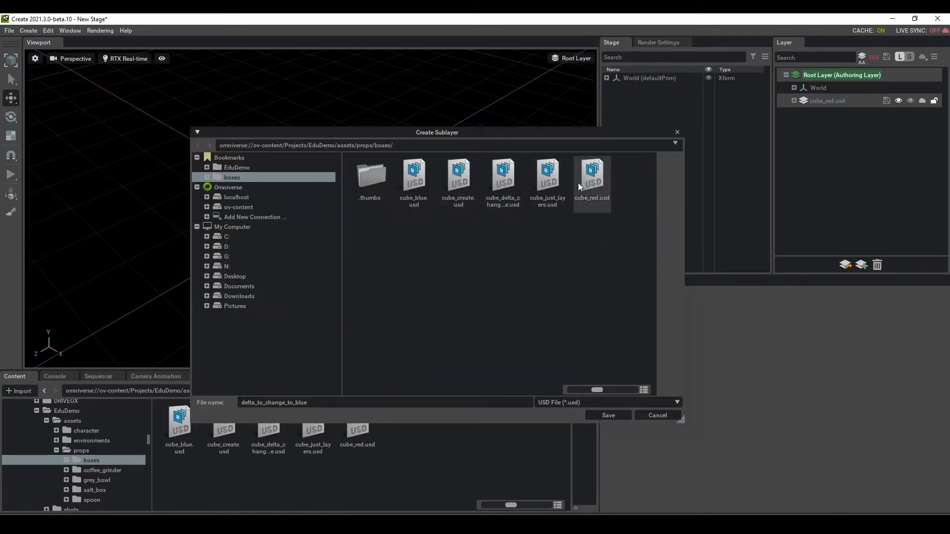
click(502, 182)
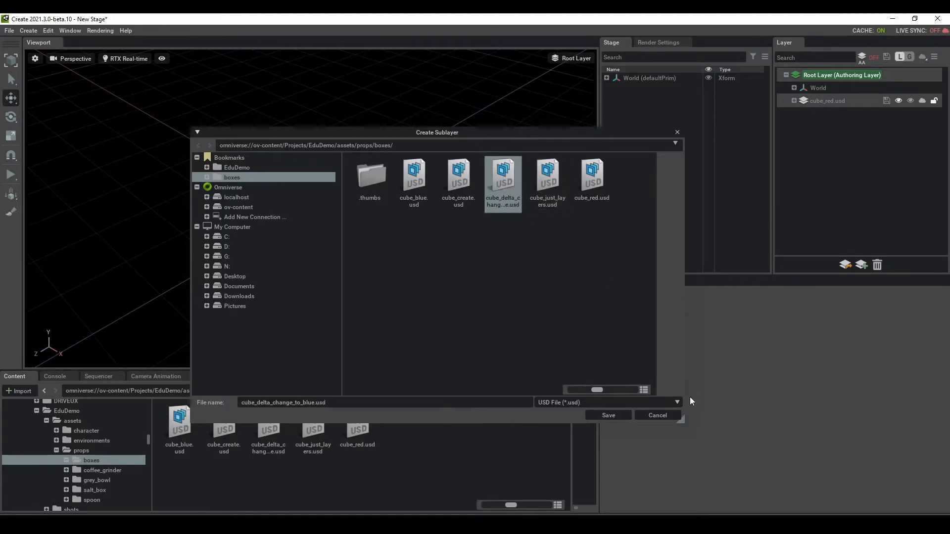
click(609, 415)
click(494, 292)
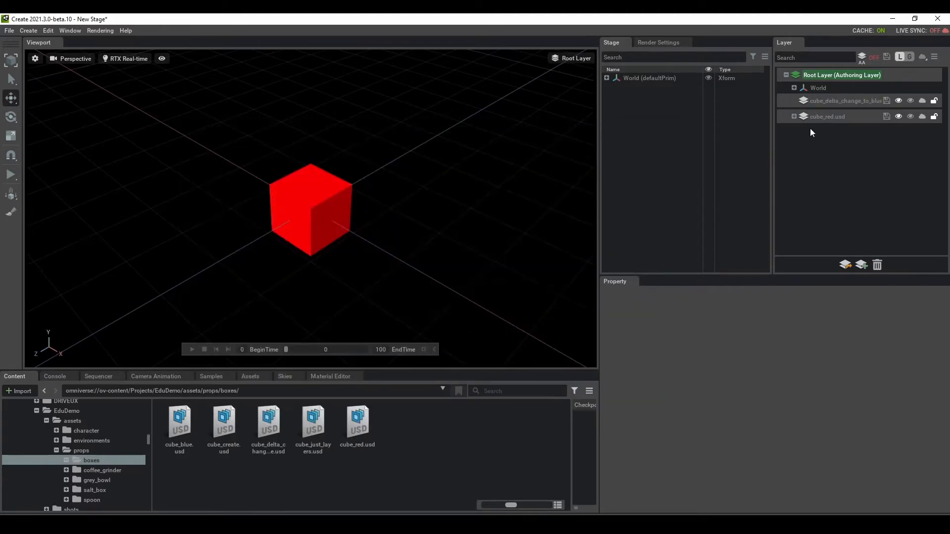
click(827, 99)
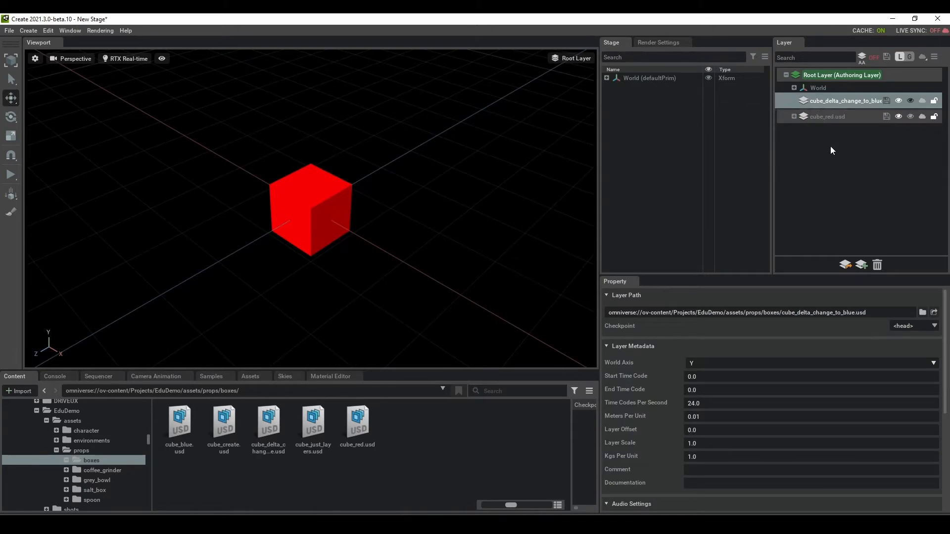
click(830, 146)
click(829, 116)
click(838, 102)
double_click(838, 103)
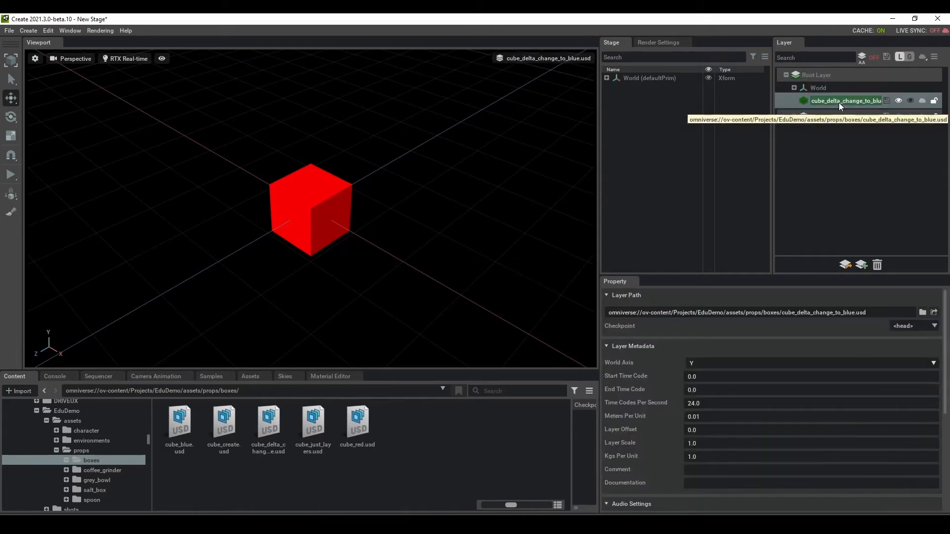
Step: Bind the Cube to the Blue material, set its X scale to 3, and save the layer
click(605, 78)
click(642, 98)
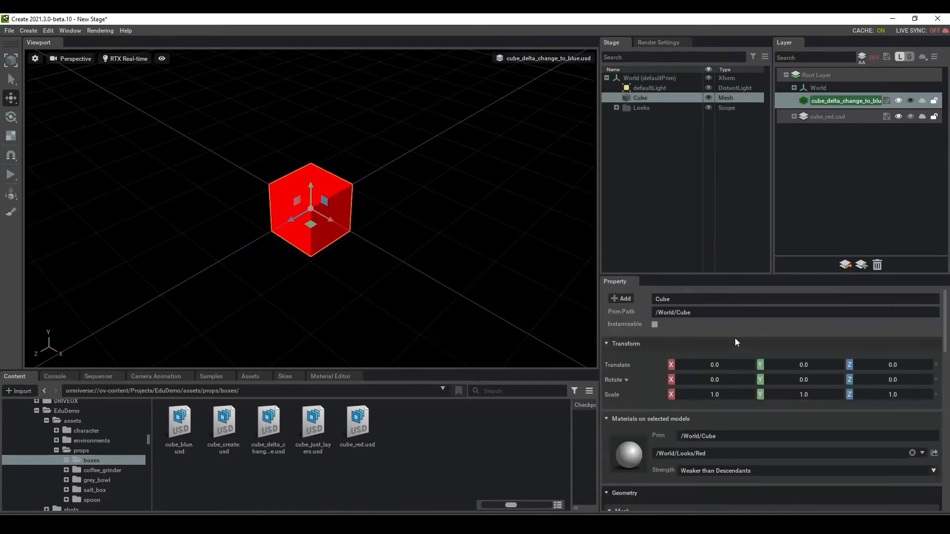
click(924, 453)
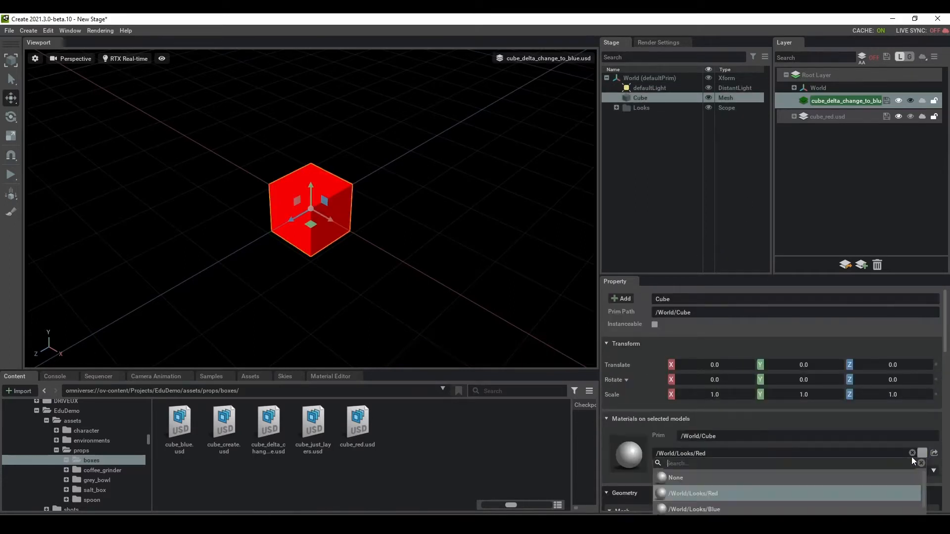
click(734, 513)
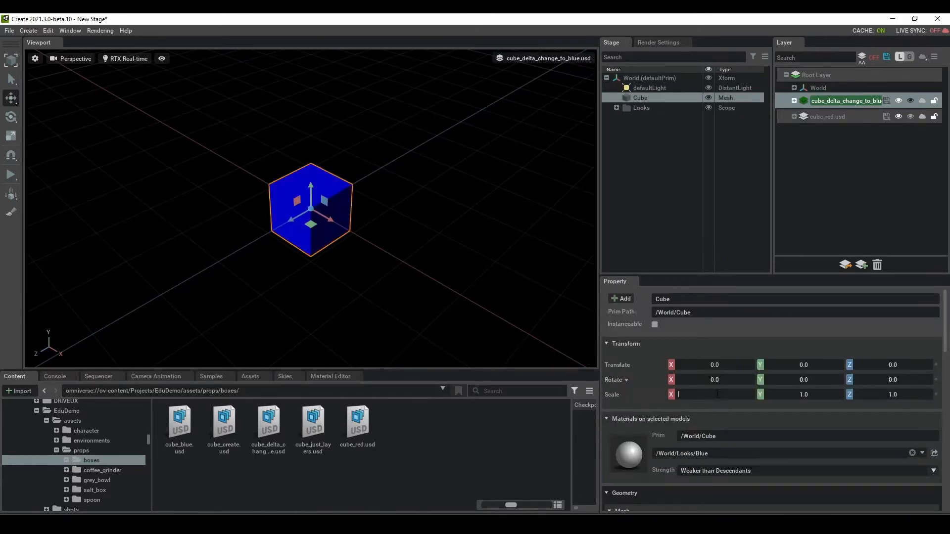
text(3)
key(Return)
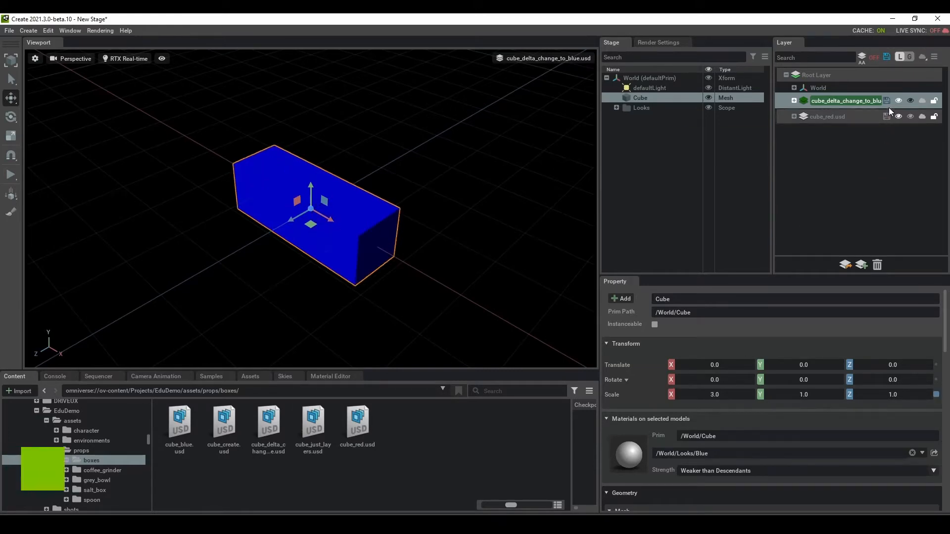
click(885, 101)
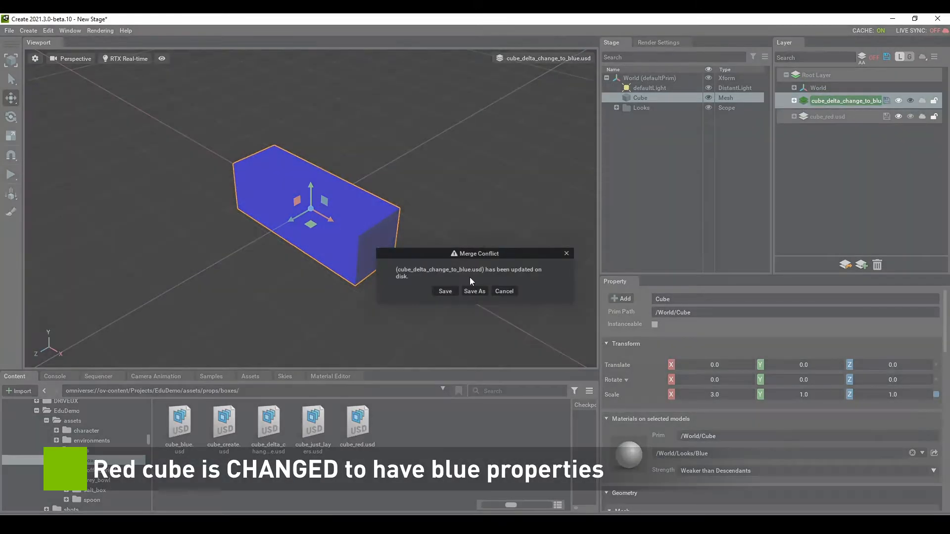
click(445, 292)
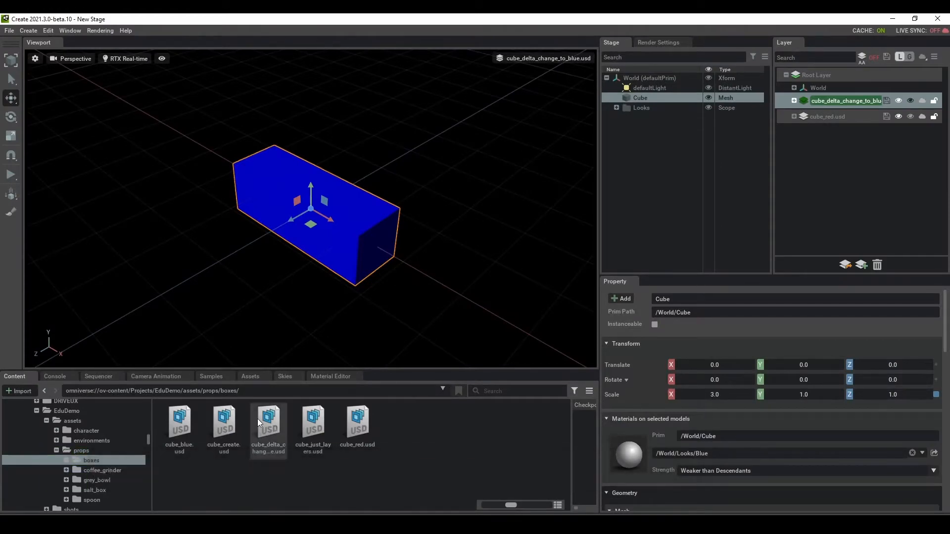
click(257, 435)
click(806, 204)
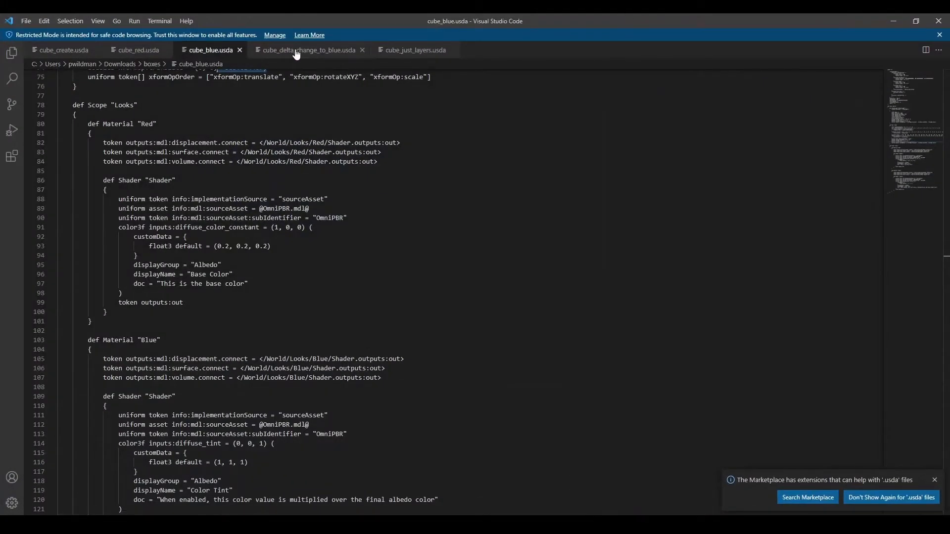
click(413, 50)
scroll(391, 84, up, 1)
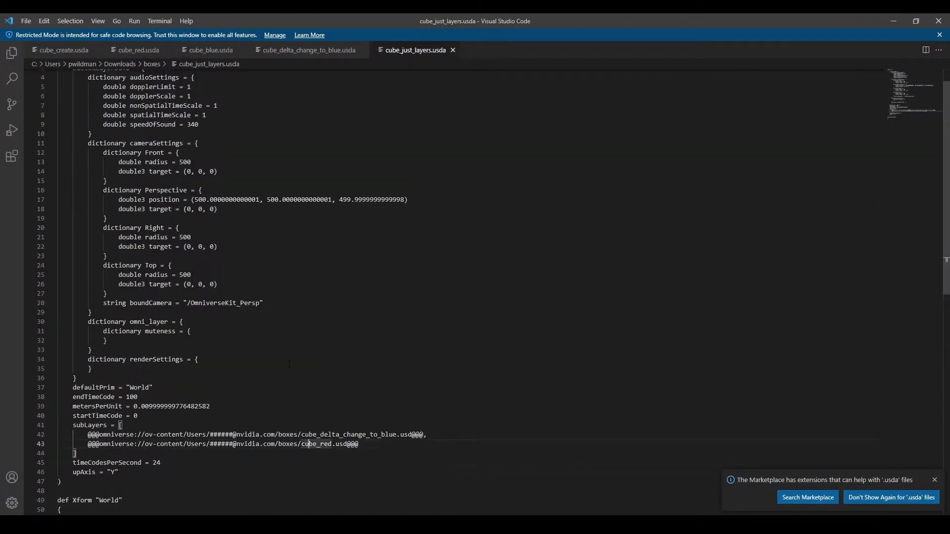
scroll(445, 292, down, 3)
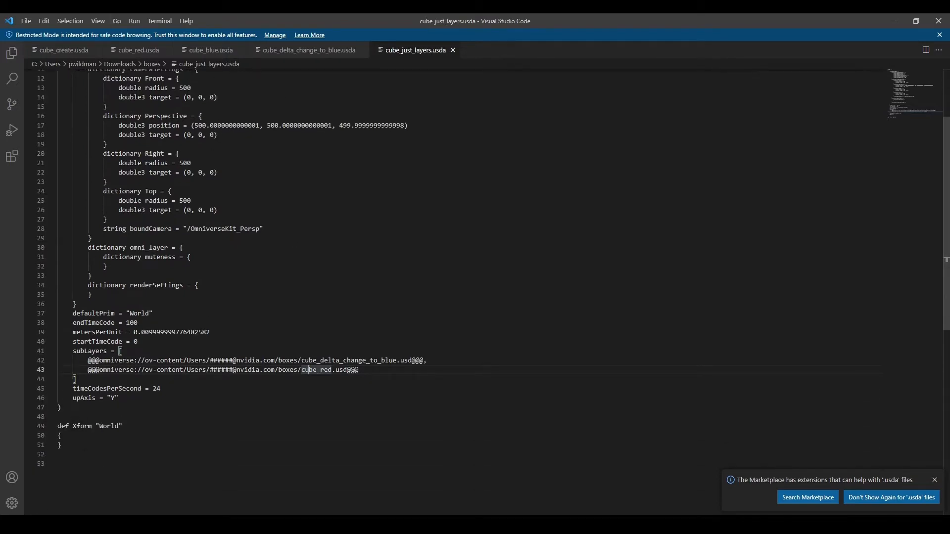
click(273, 372)
drag(391, 373, 254, 374)
drag(447, 356, 213, 360)
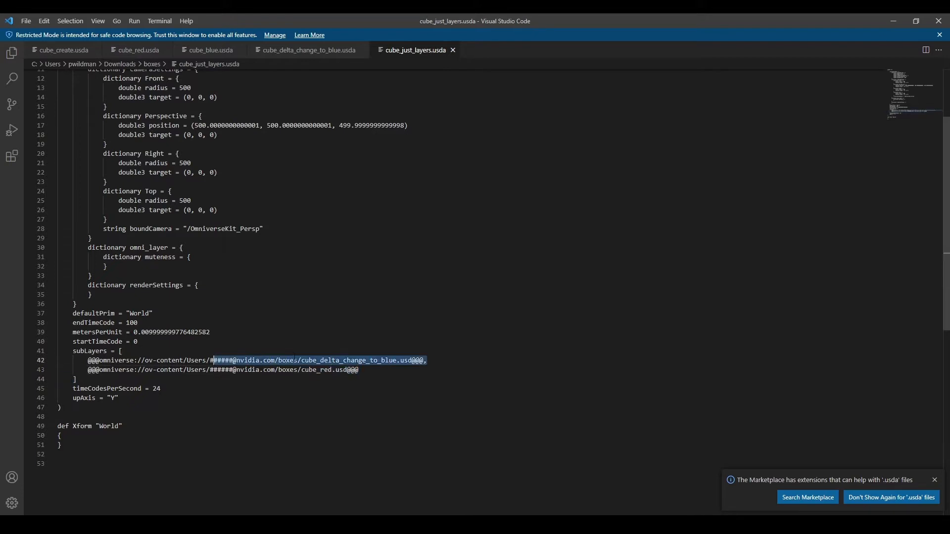
click(123, 351)
click(896, 18)
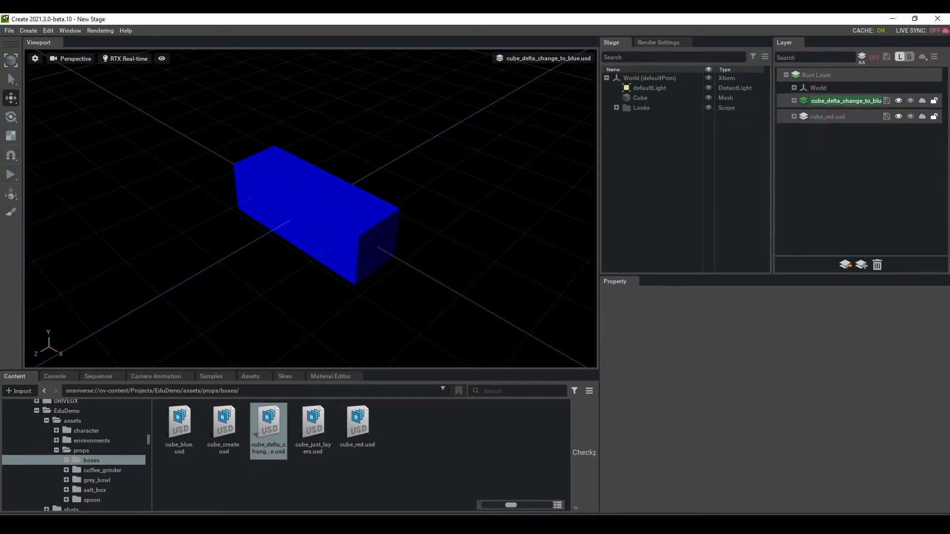
Step: Open cube_delta_change_to_blue.usd as the stage and select the Cube override under World
click(333, 494)
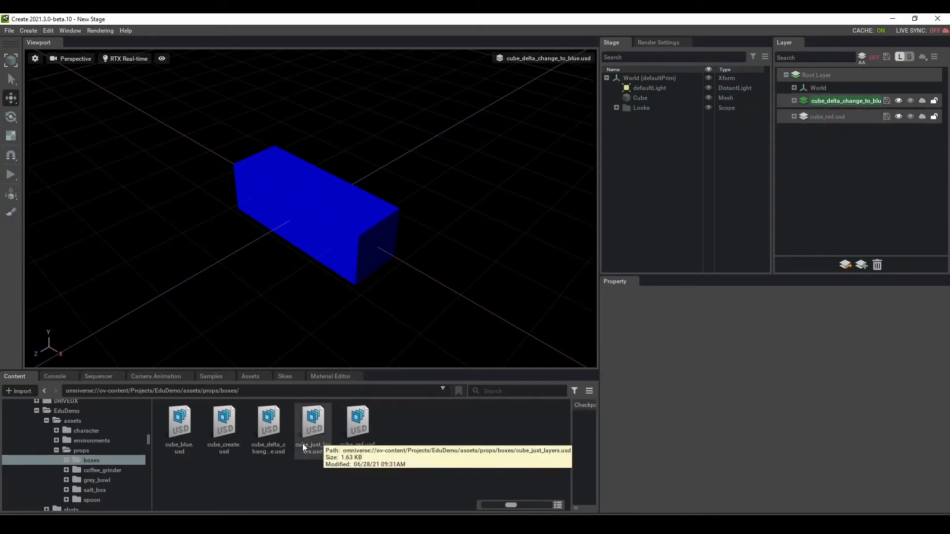
double_click(276, 420)
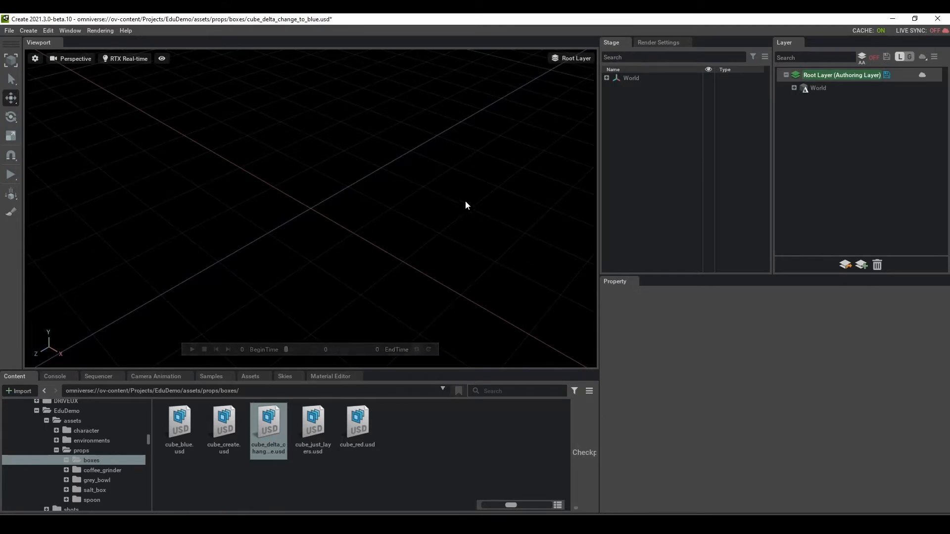
click(816, 89)
click(793, 88)
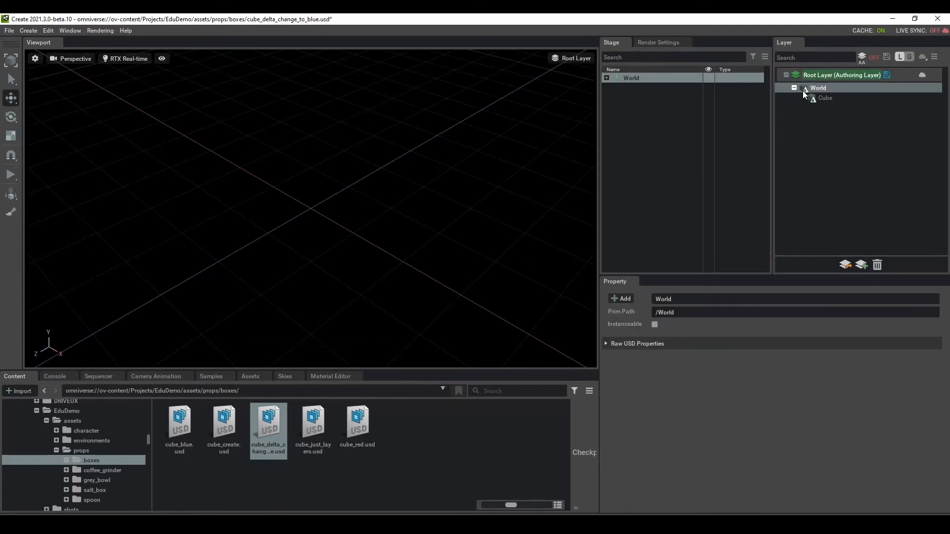
click(827, 98)
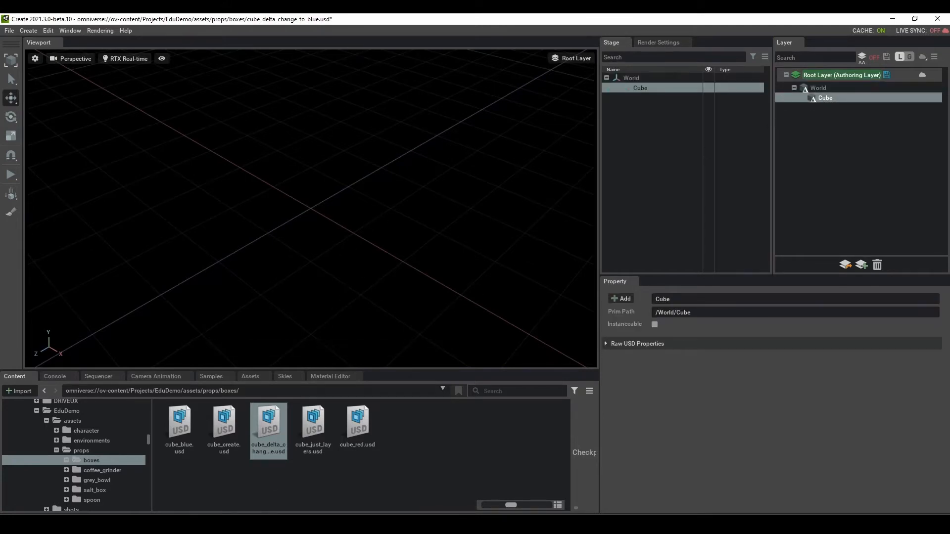
Step: Show the cube_delta_change_to_blue.usda file in Visual Studio Code
mouse_move(254, 529)
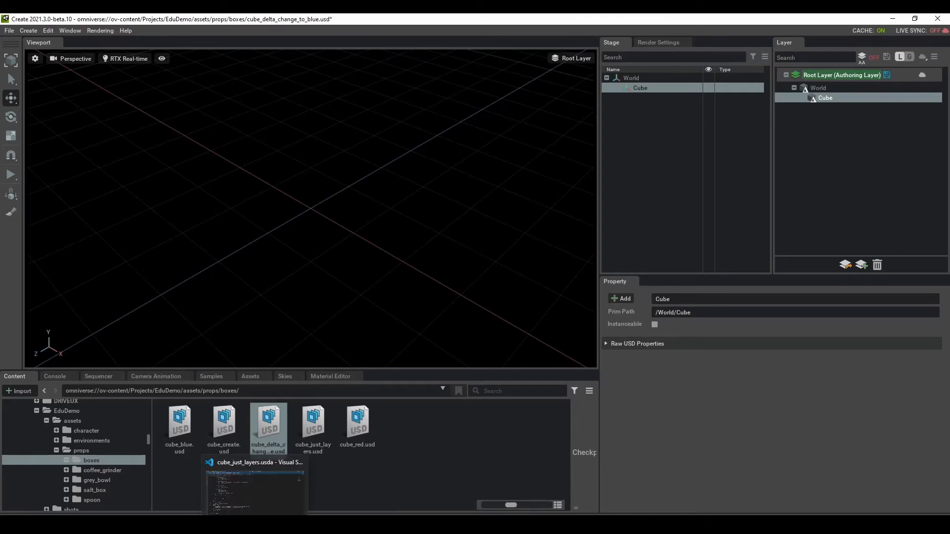
click(255, 490)
click(321, 50)
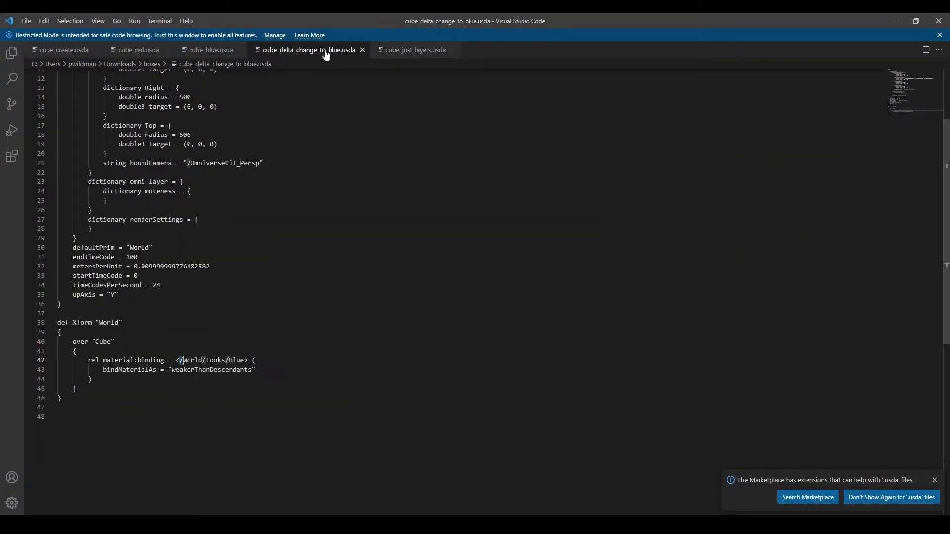
Step: Highlight the 'over' on line 40 of the Cube override, then return to Omniverse Create
scroll(290, 299, up, 3)
scroll(276, 323, down, 3)
double_click(88, 341)
key(End)
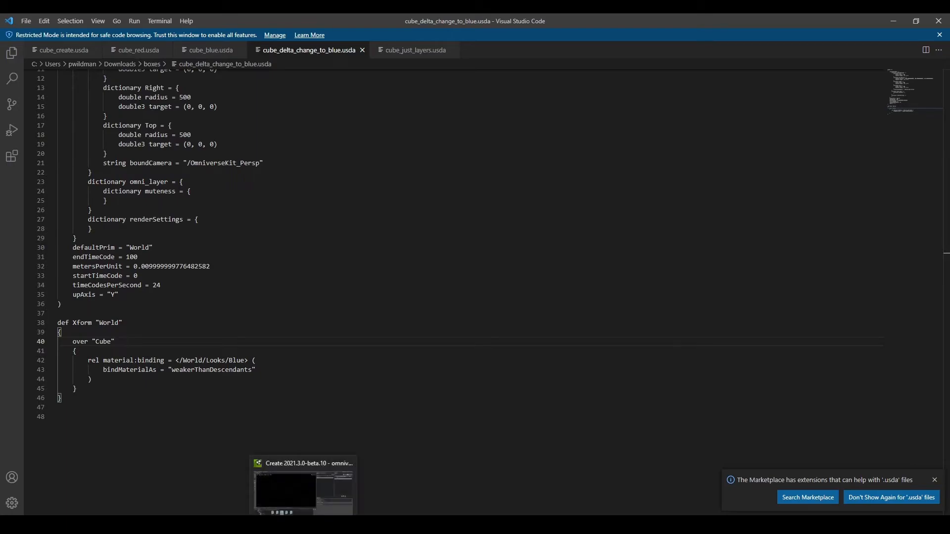
click(302, 524)
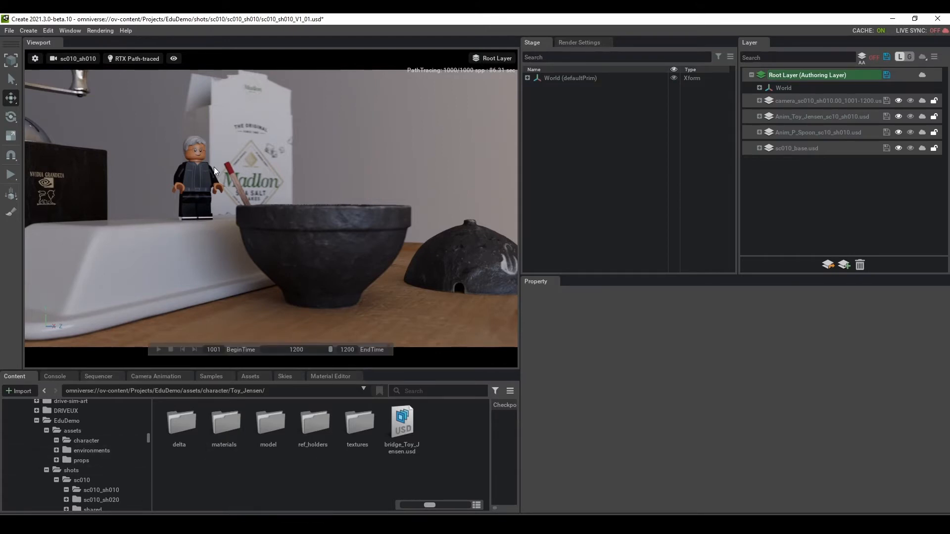
Step: Open bridge_Toy_Jensen.usd from the Toy_Jensen character folder and expand World
click(99, 438)
double_click(184, 423)
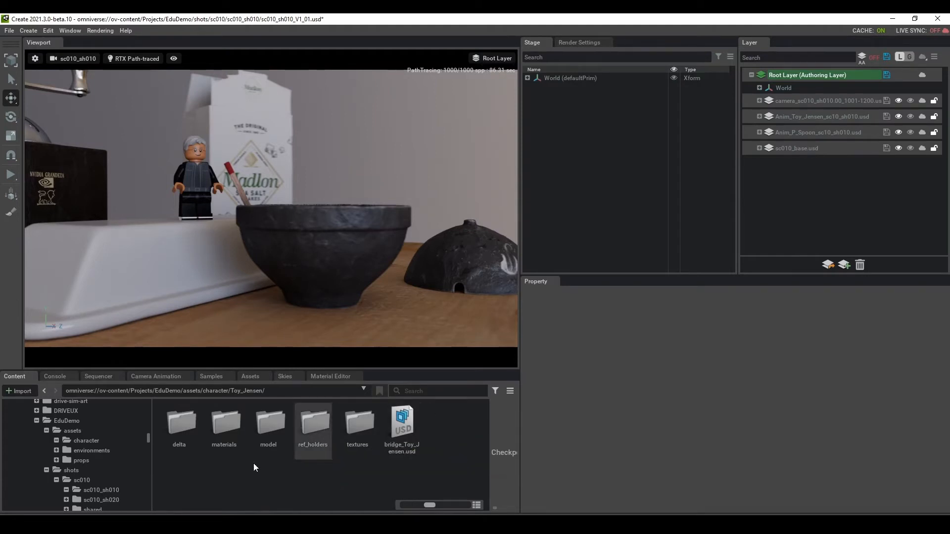
double_click(402, 426)
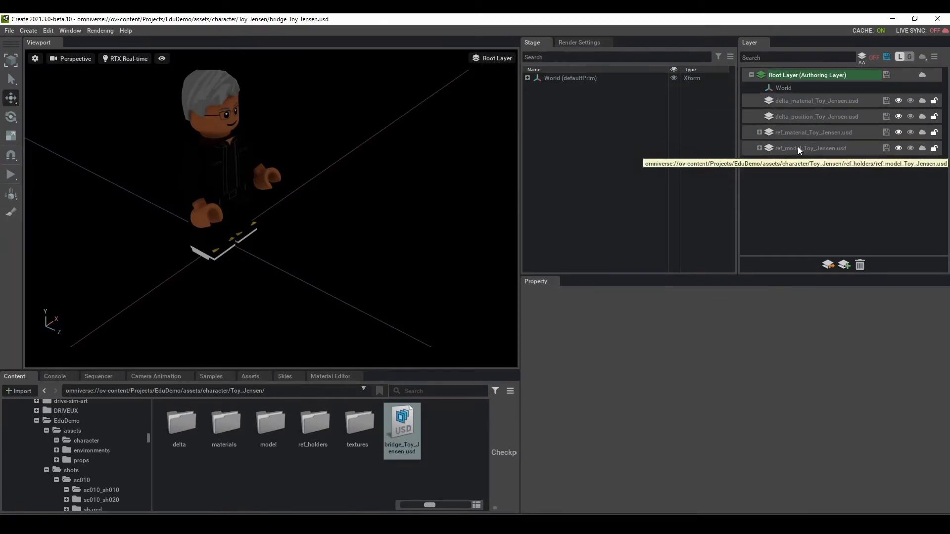
click(799, 133)
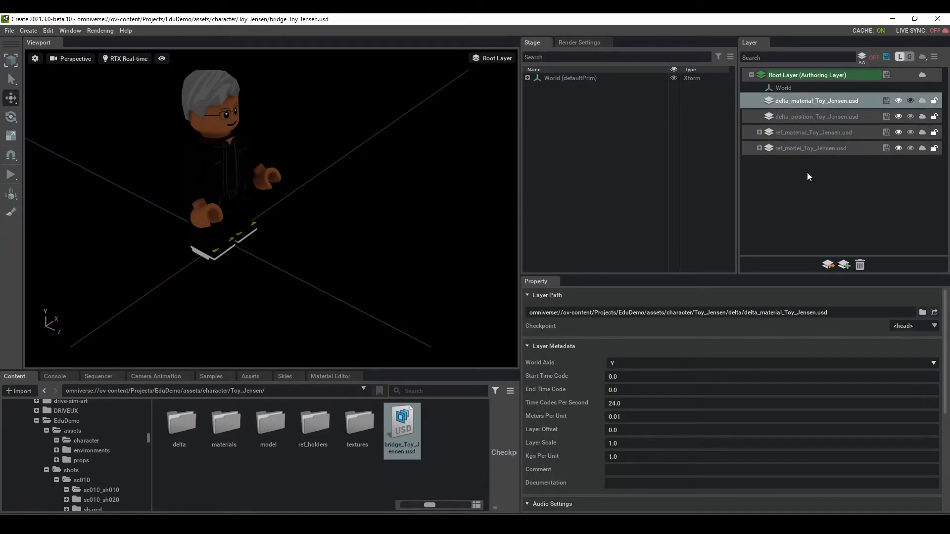
click(806, 172)
click(528, 78)
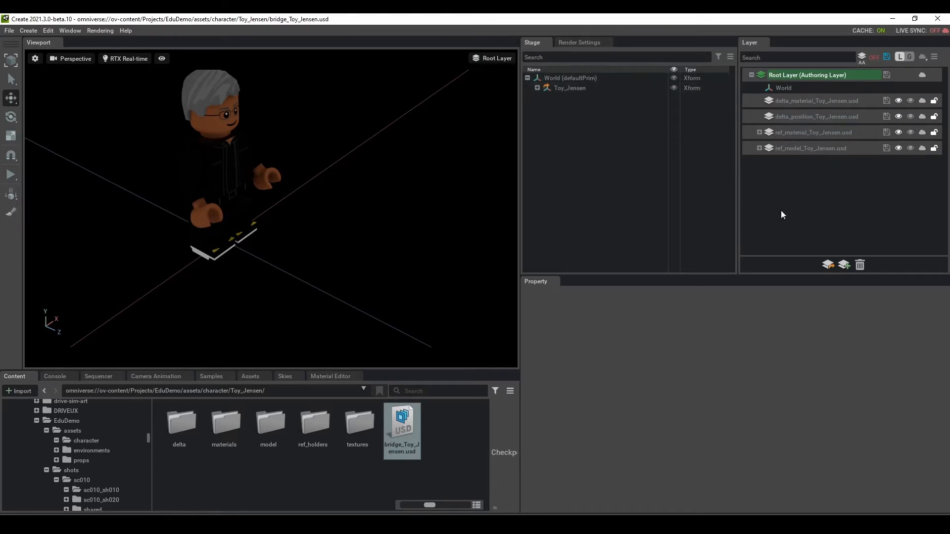
Step: Inspect the properties of the ref_model, ref_material and delta_material layers
click(800, 149)
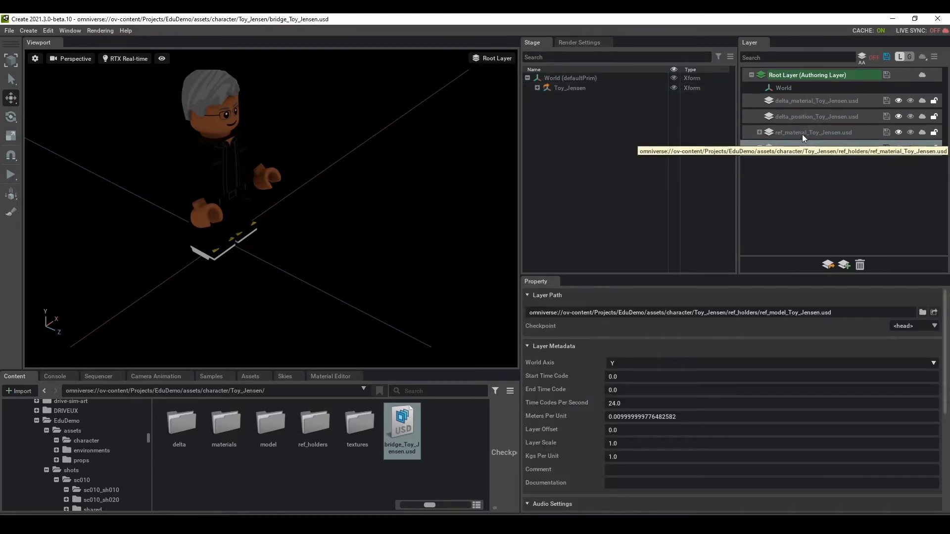
click(802, 134)
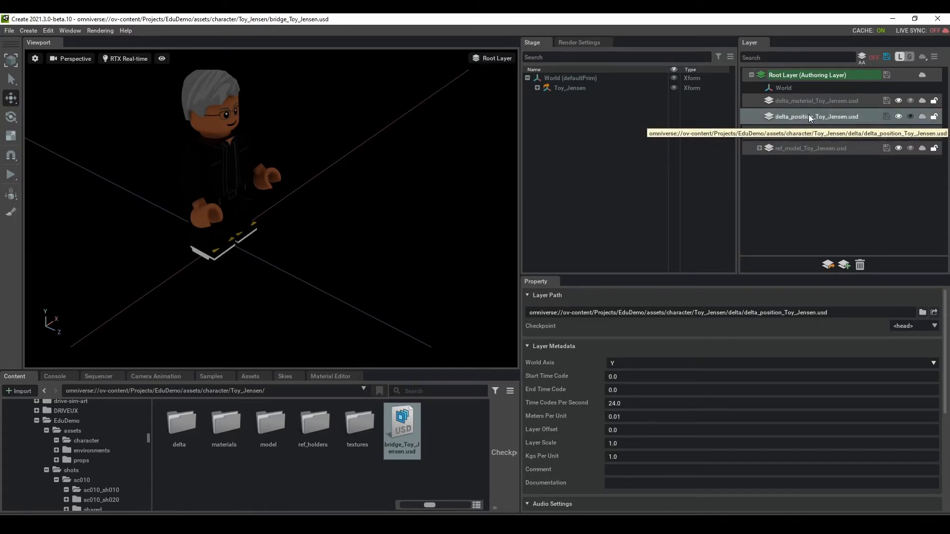
click(816, 102)
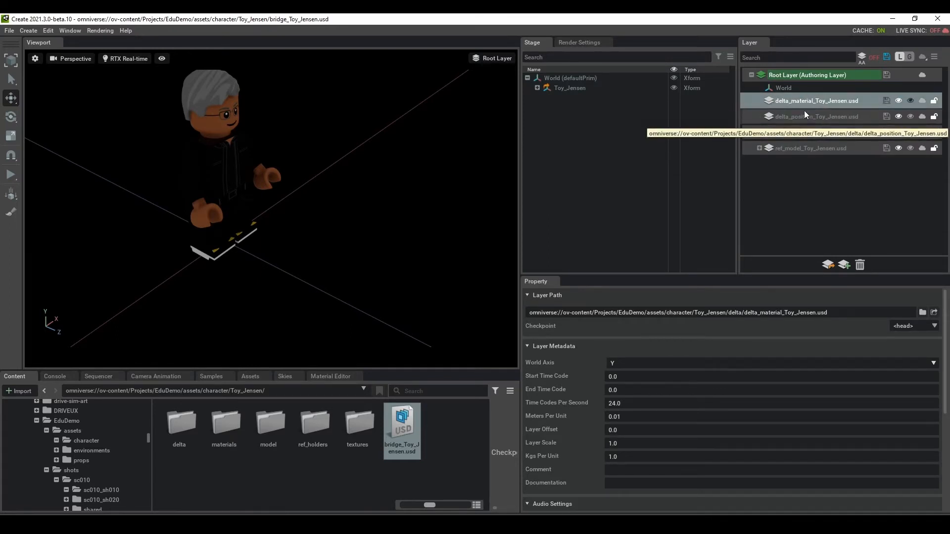
click(814, 192)
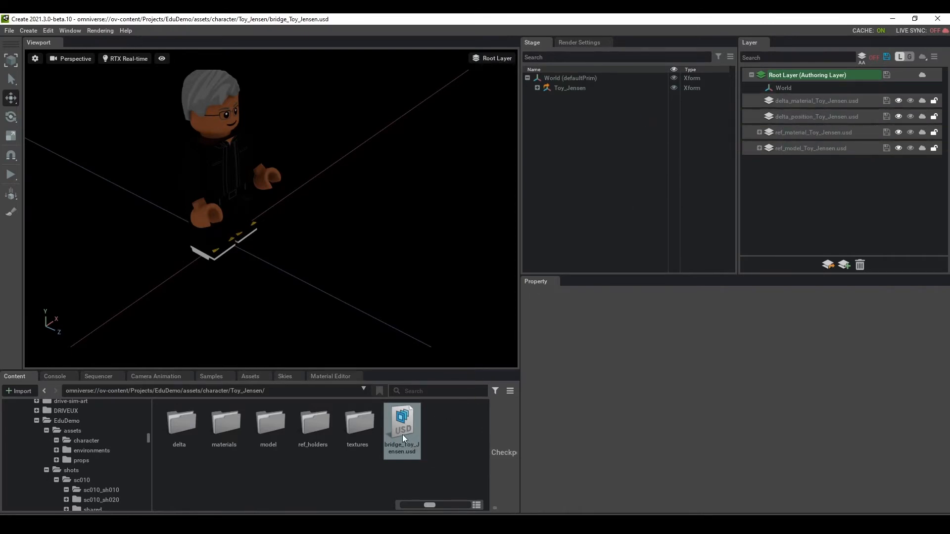
click(823, 134)
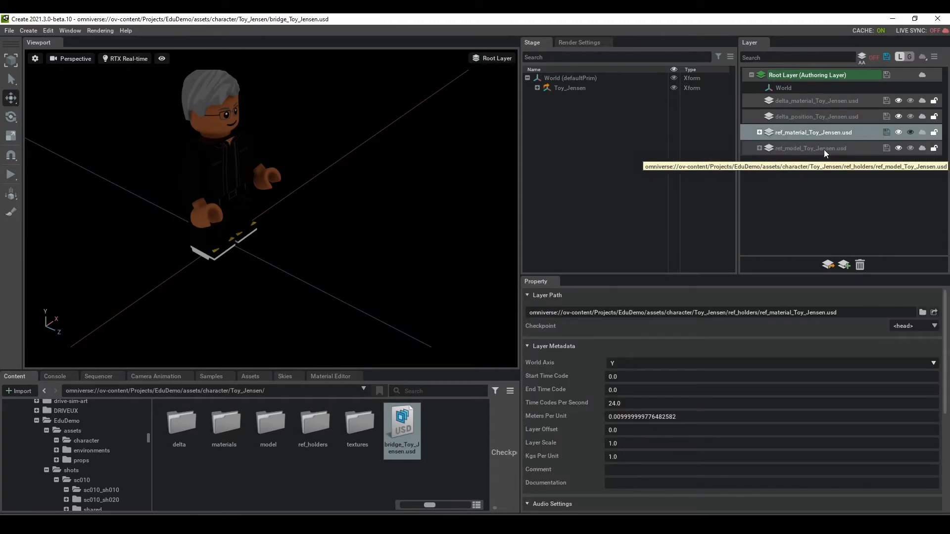
click(824, 149)
Step: Mute delta_material, delta_position and ref_material, then unmute ref_material to restore the materials
click(898, 101)
click(897, 117)
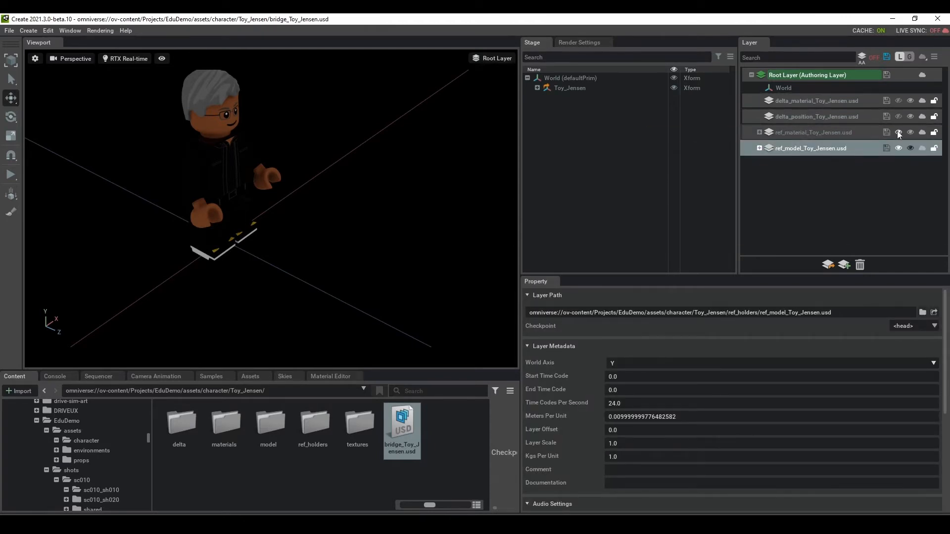
click(898, 132)
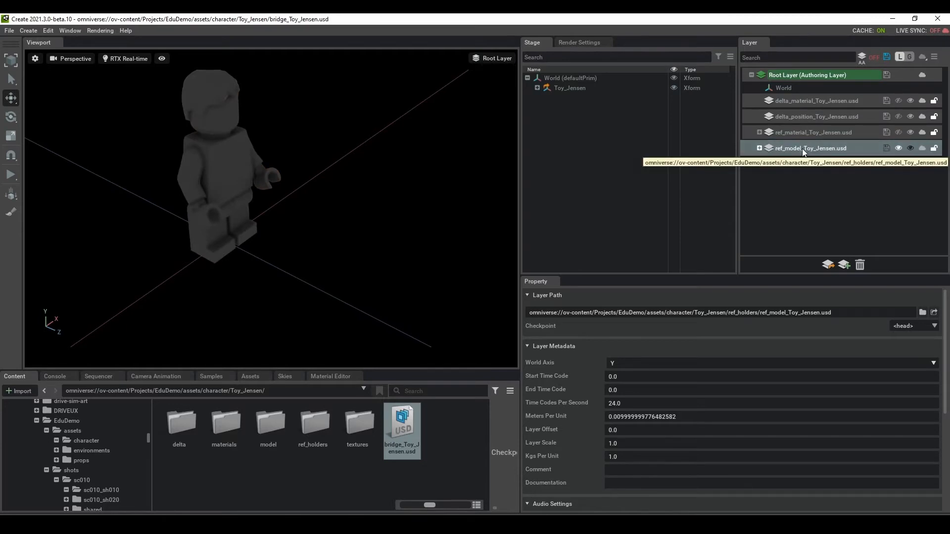
click(760, 148)
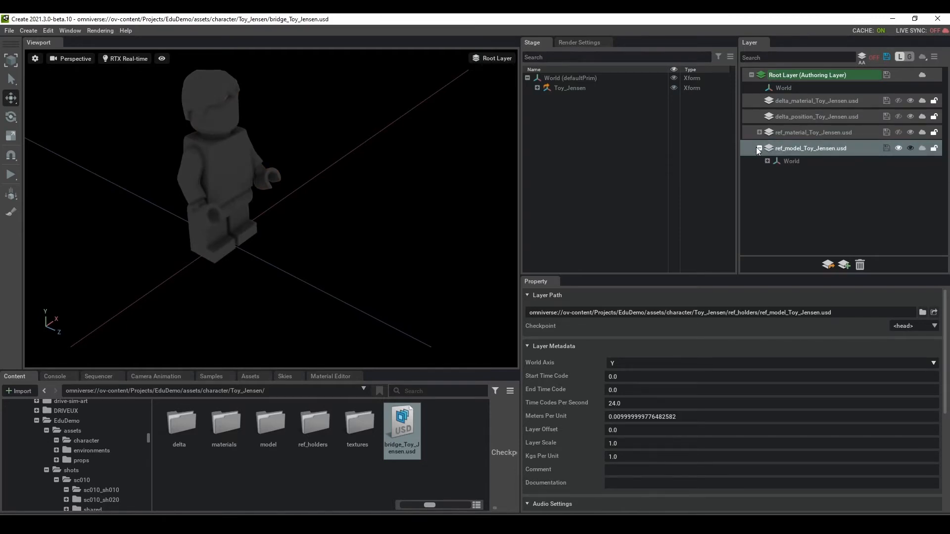
click(756, 148)
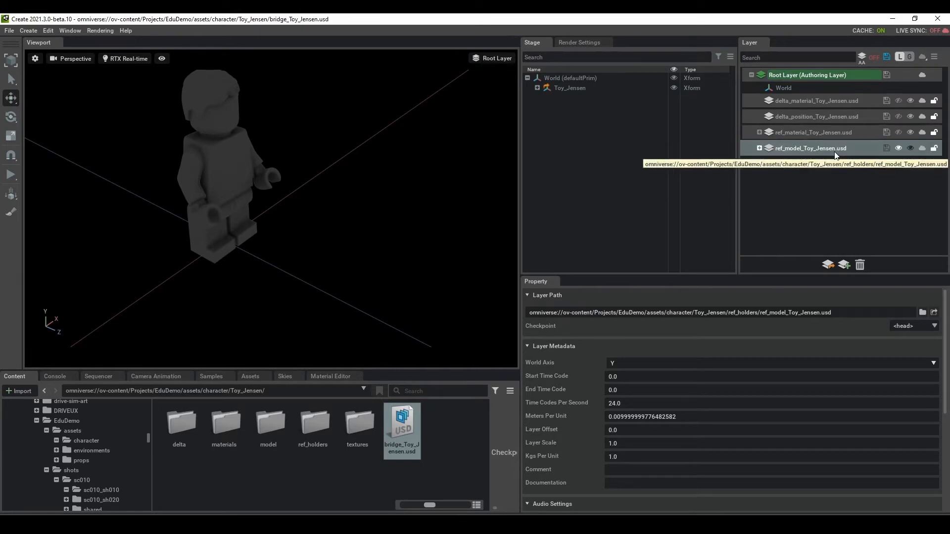
click(834, 134)
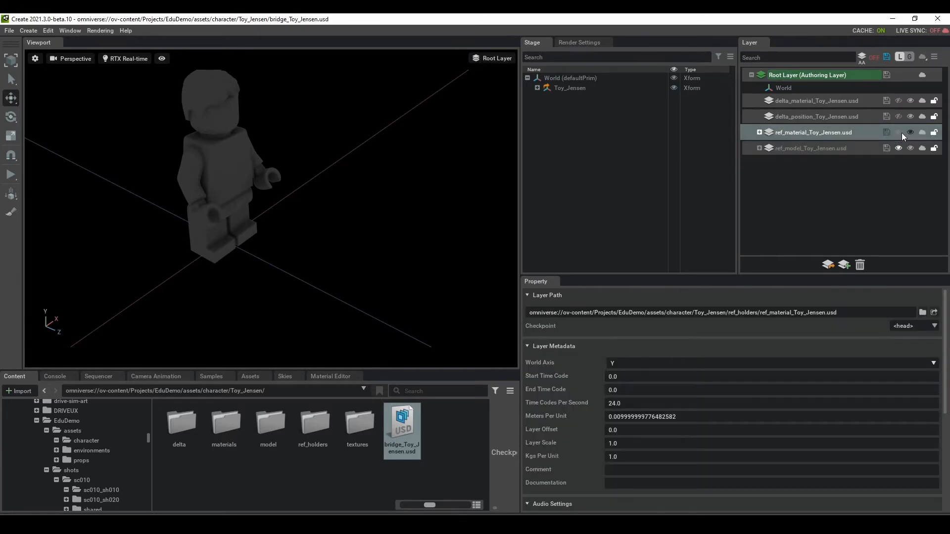
click(898, 132)
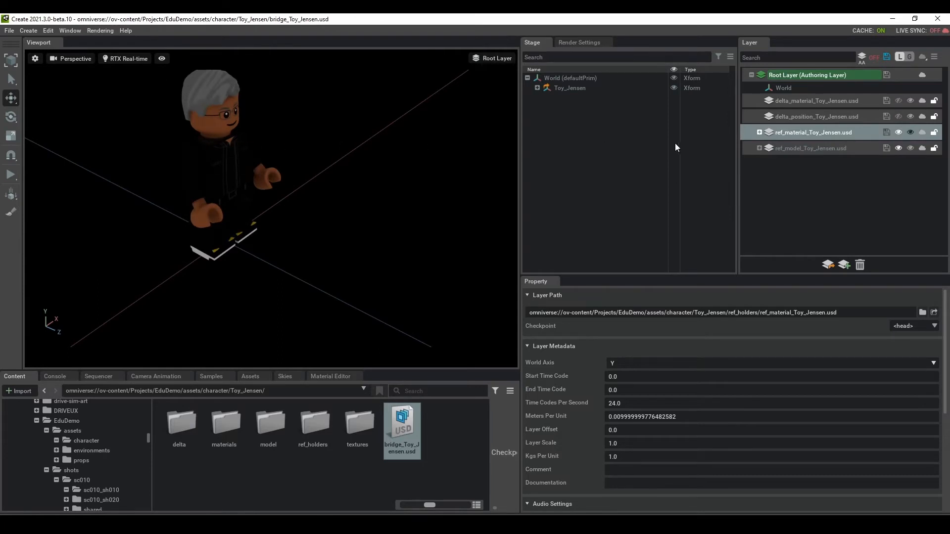
Step: Compare the file paths of the ref_model, ref_material and delta_position layers
click(796, 148)
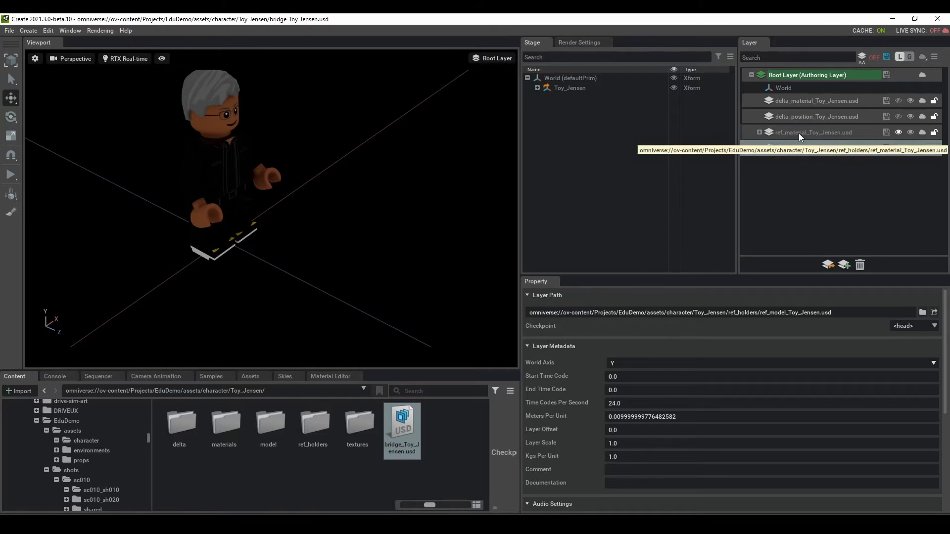
click(798, 133)
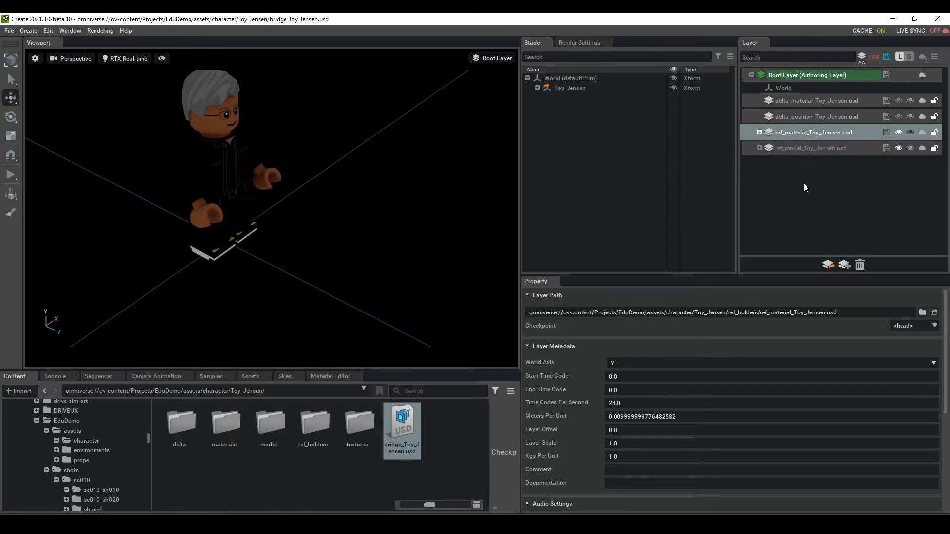
click(799, 149)
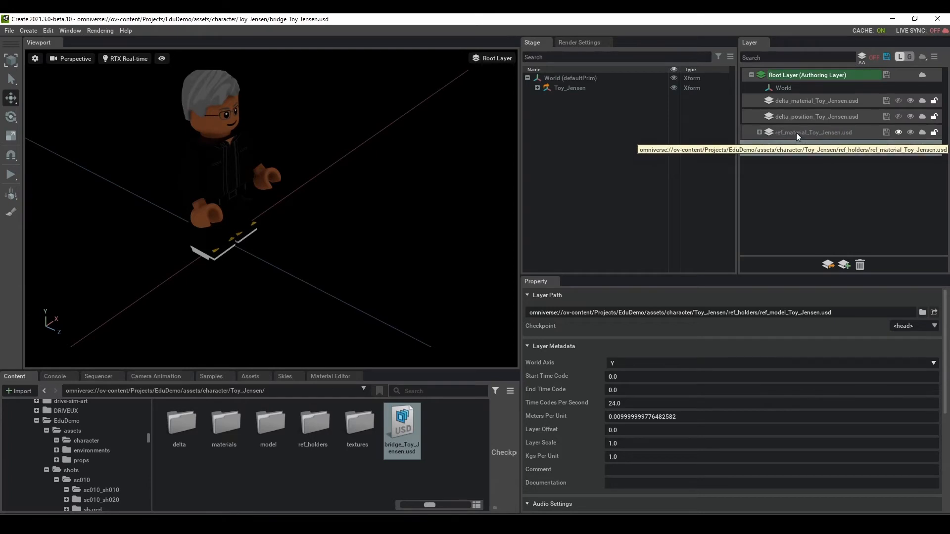
click(800, 134)
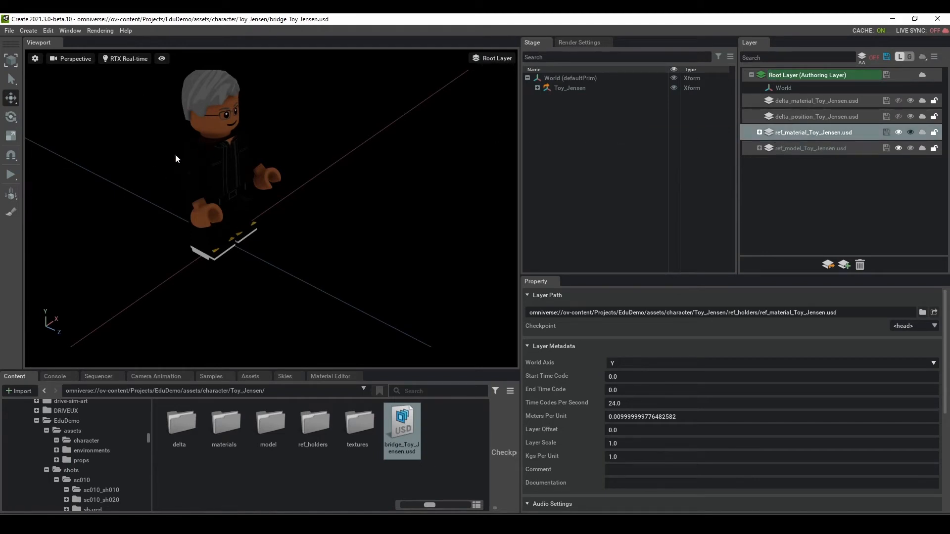
click(810, 116)
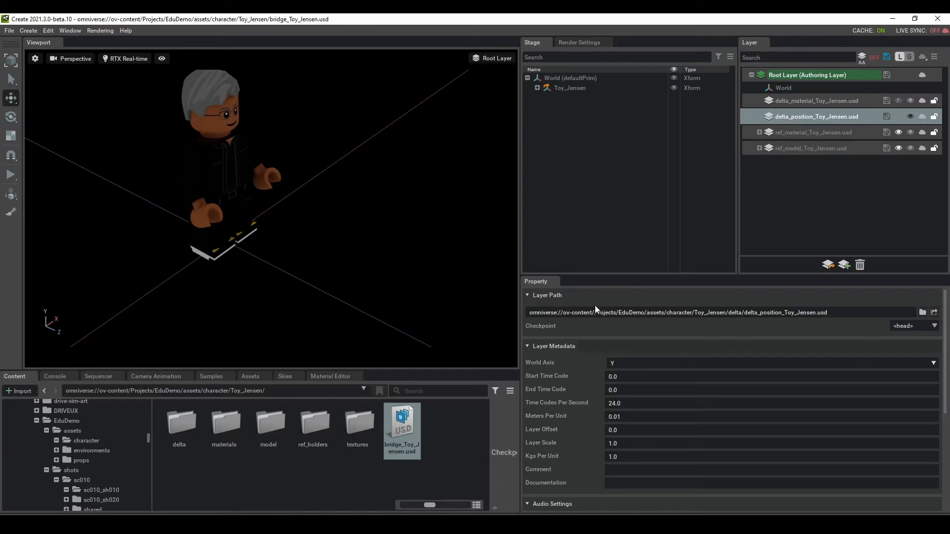
Step: Expand Toy_Jensen and toy_jensen, and mute ref_material so the character renders grey
click(537, 87)
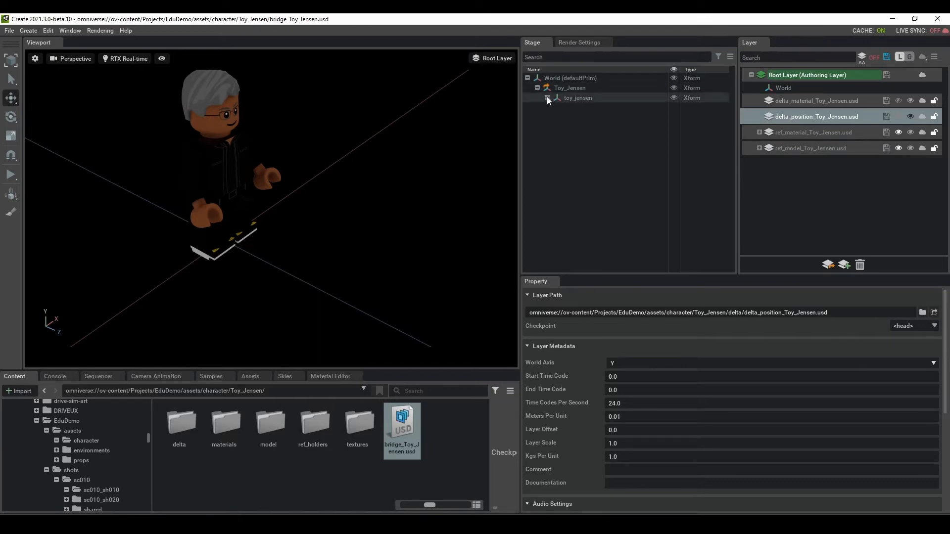
click(898, 132)
click(827, 145)
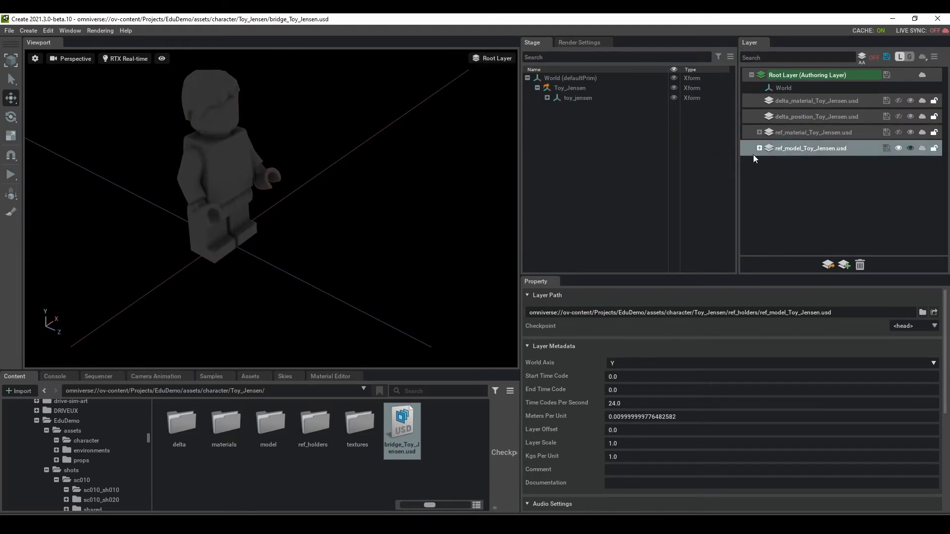
click(547, 97)
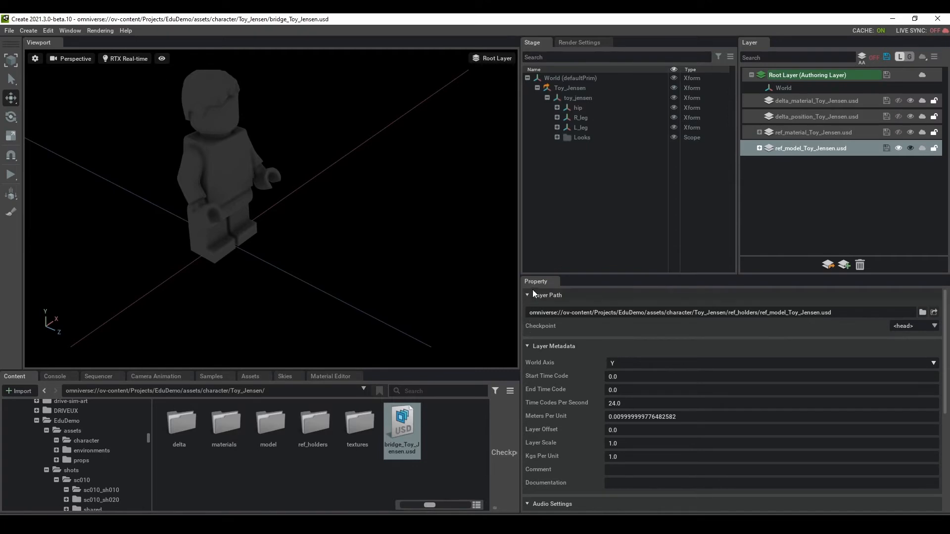
scroll(772, 415, down, 5)
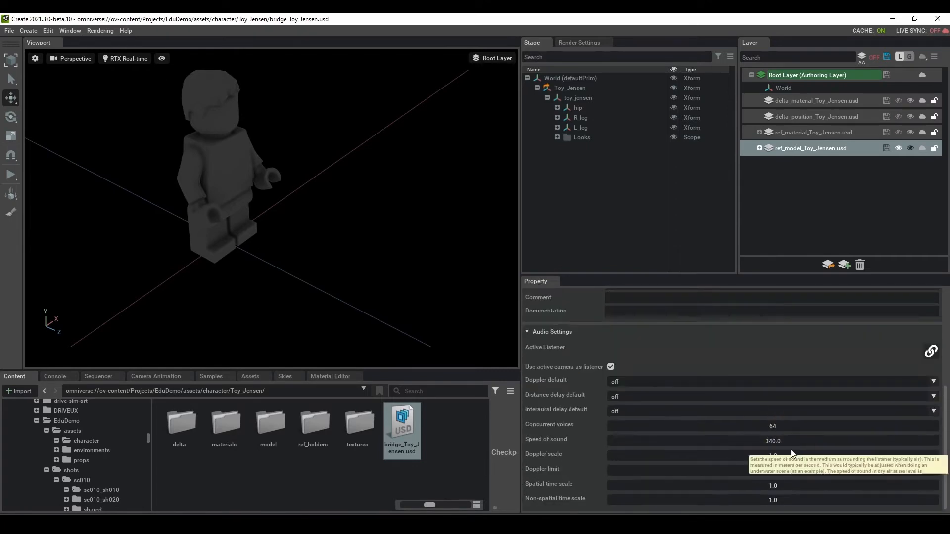
Step: Check Toy_Jensen's referenced asset path, then expand Looks to list its materials
click(570, 88)
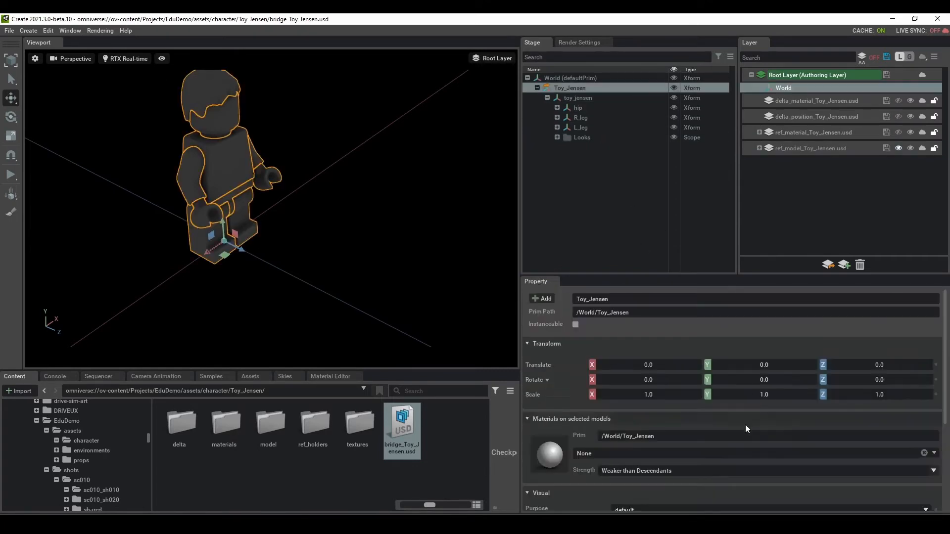
click(805, 458)
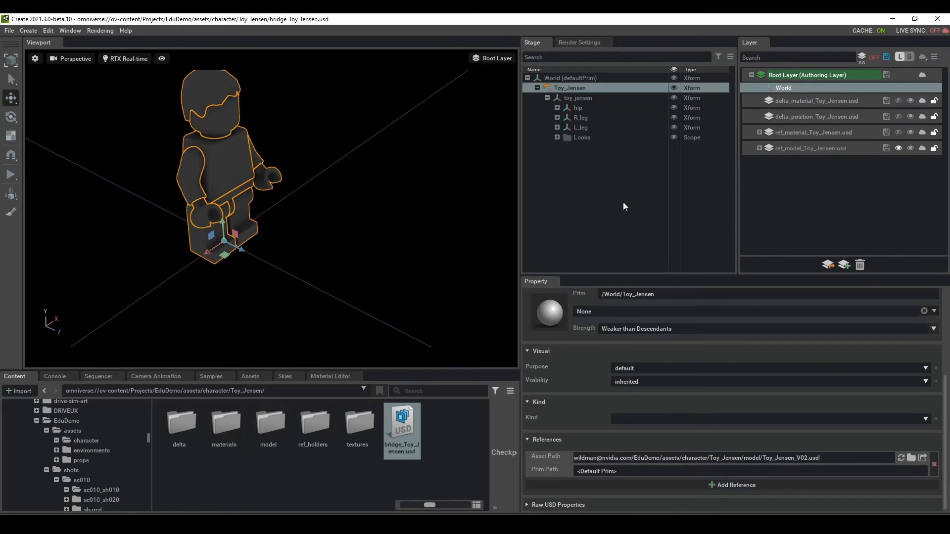
click(613, 211)
click(585, 138)
click(557, 137)
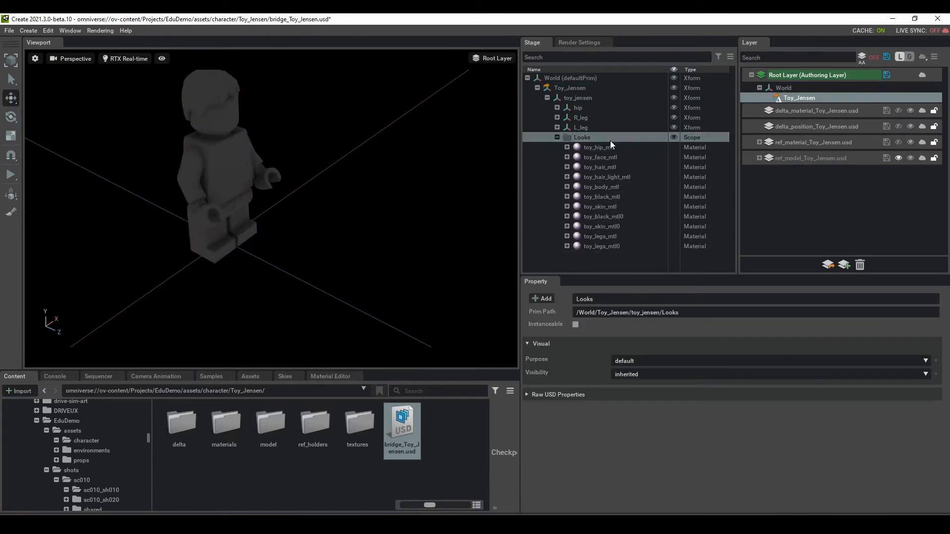
Step: Select Toy_Jensen inside ref_material_Toy_Jensen.usd, then that layer, so hair, skin and clothing materials show
click(567, 148)
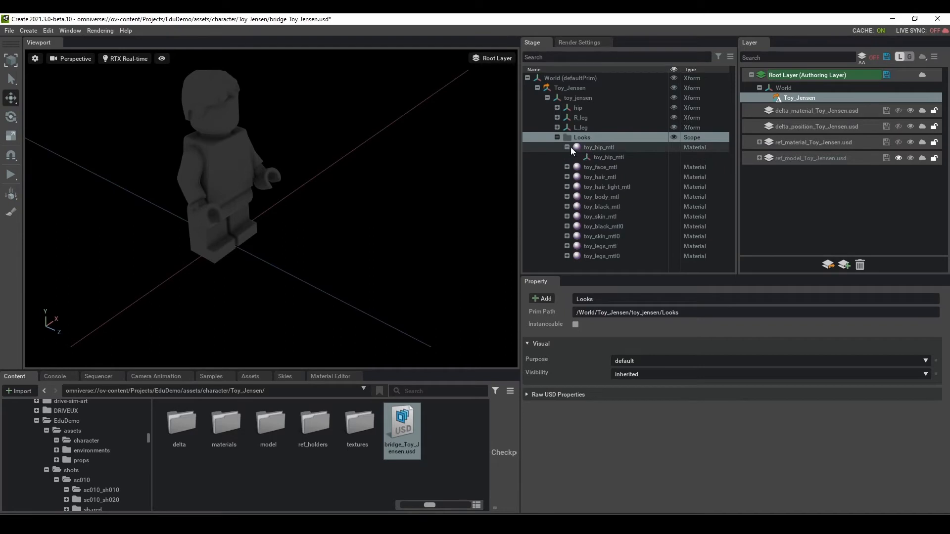
click(567, 147)
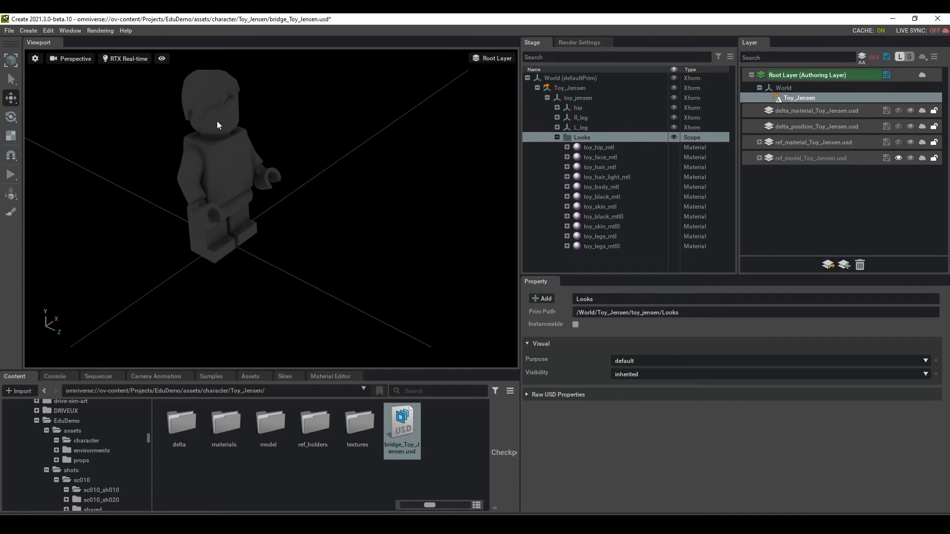
click(836, 197)
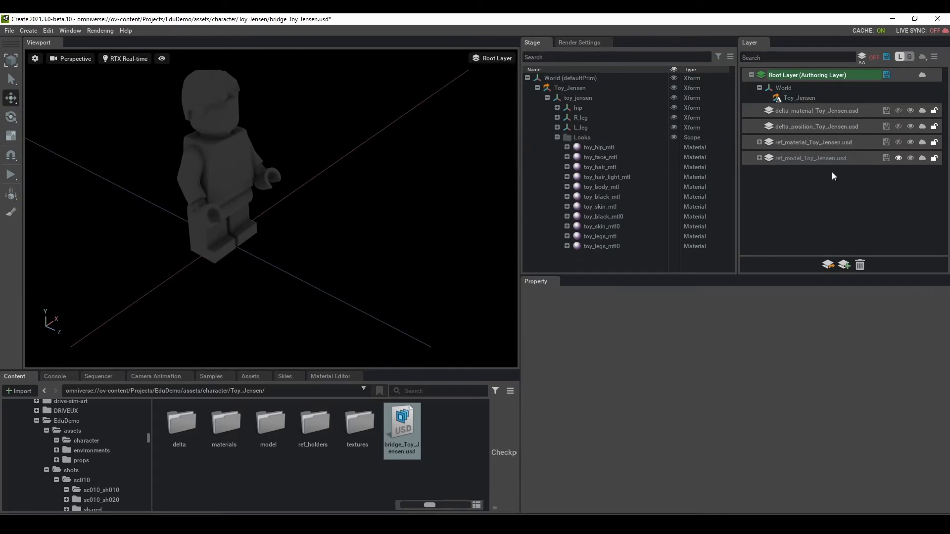
click(827, 142)
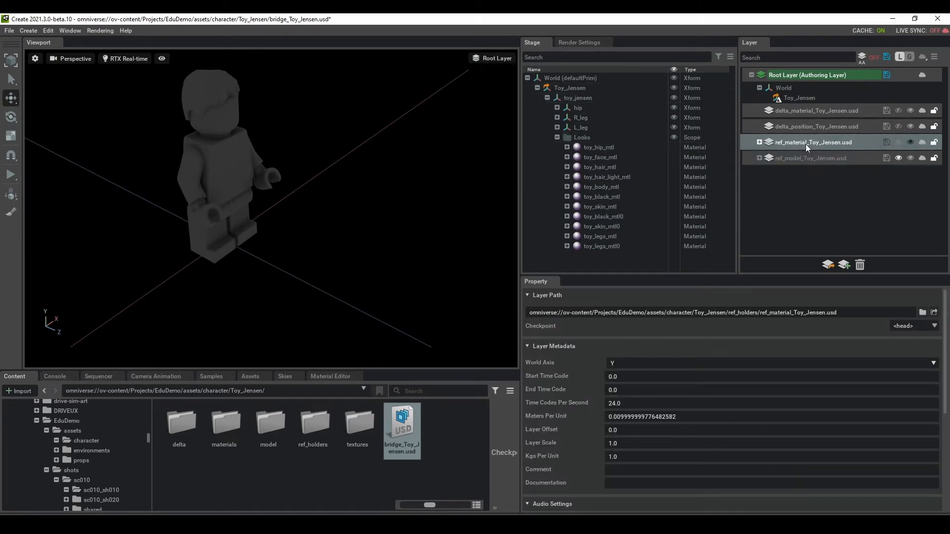
click(759, 143)
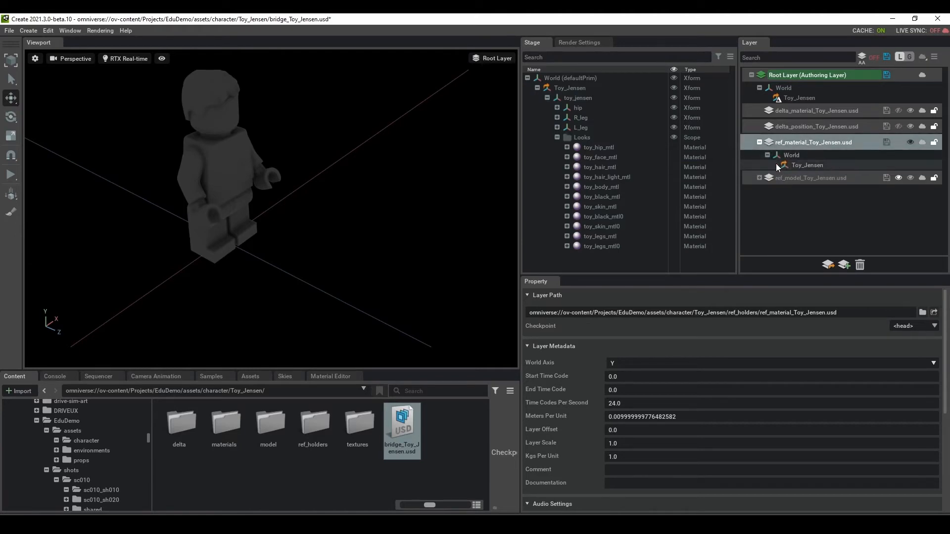
click(795, 165)
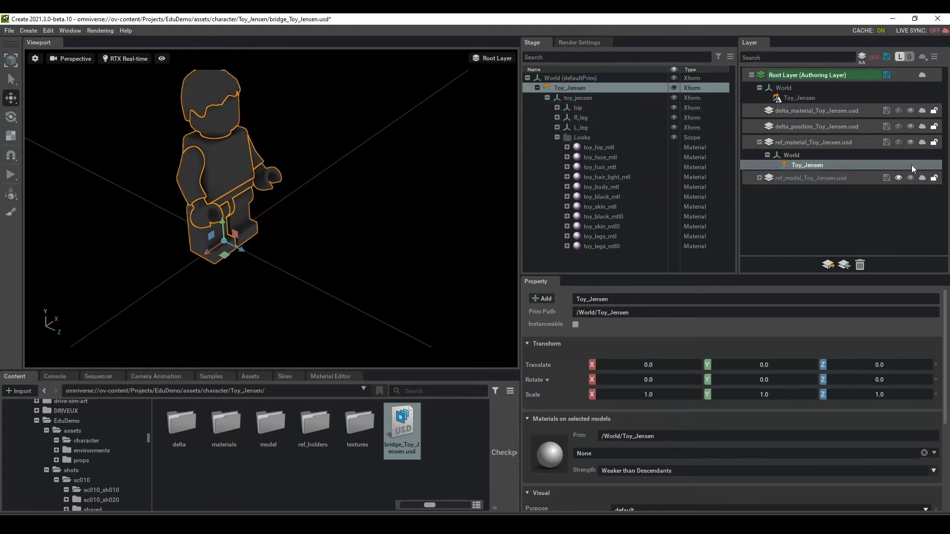
click(901, 140)
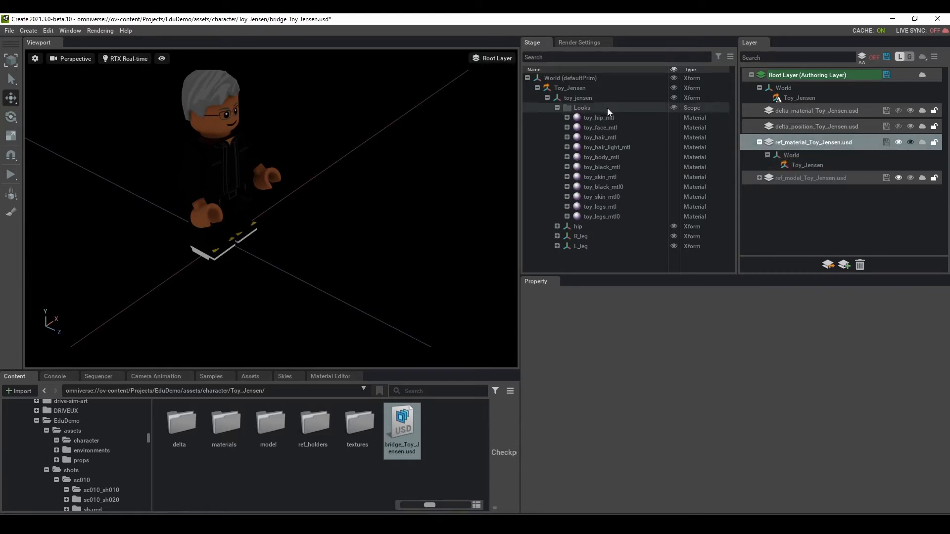
Step: Check Toy_Jensen's References: the V02 model path and the V01 material path
click(799, 166)
scroll(750, 345, down, 10)
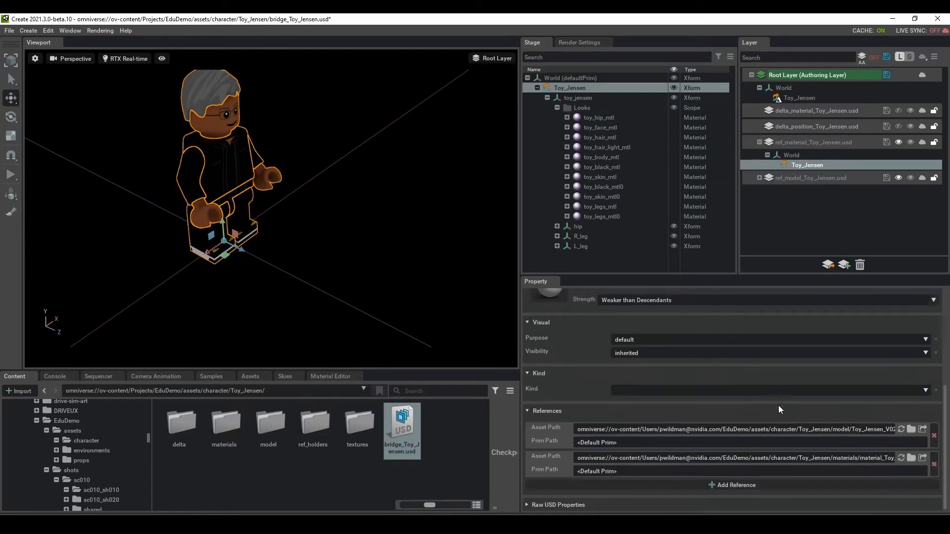
click(833, 429)
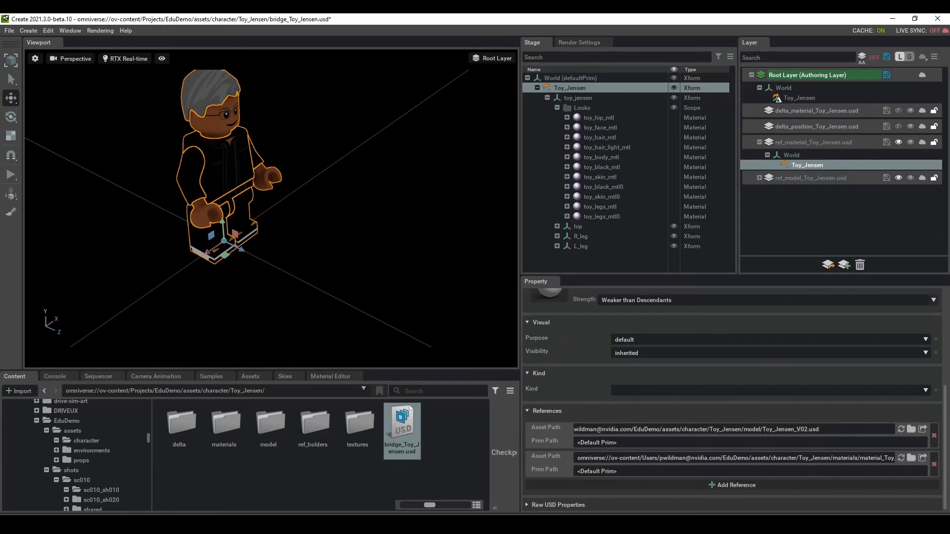
click(819, 459)
click(793, 458)
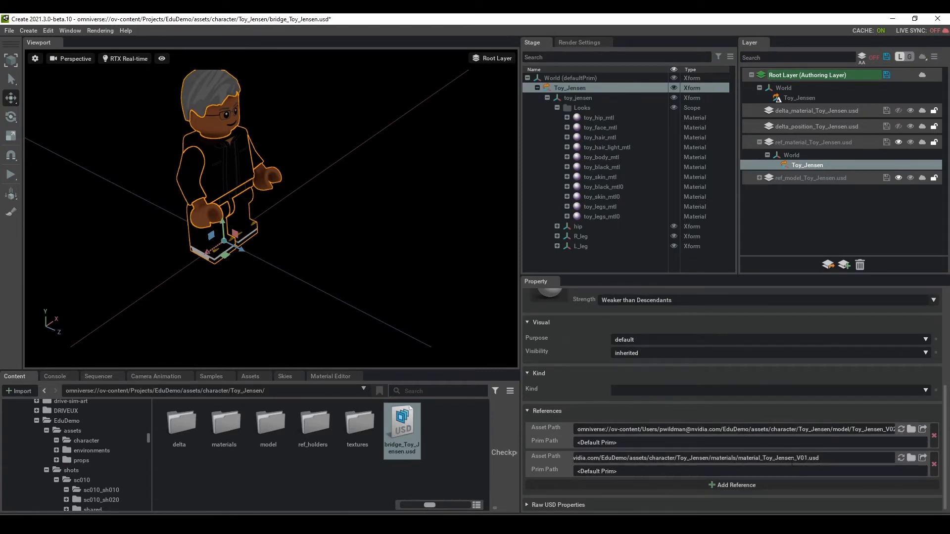
click(284, 468)
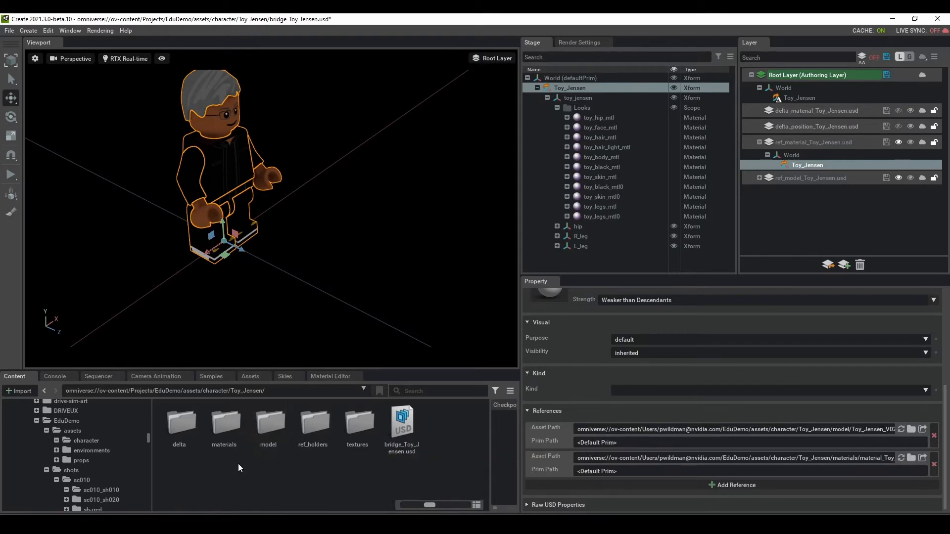
Step: Browse the model and materials folders, open ref_holders, and select the ref_model layer
double_click(278, 423)
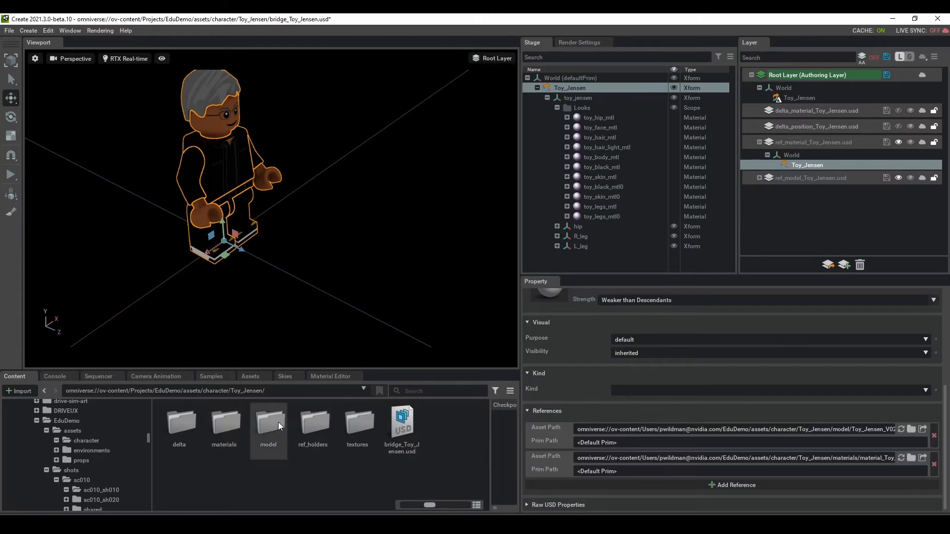
click(245, 392)
double_click(228, 423)
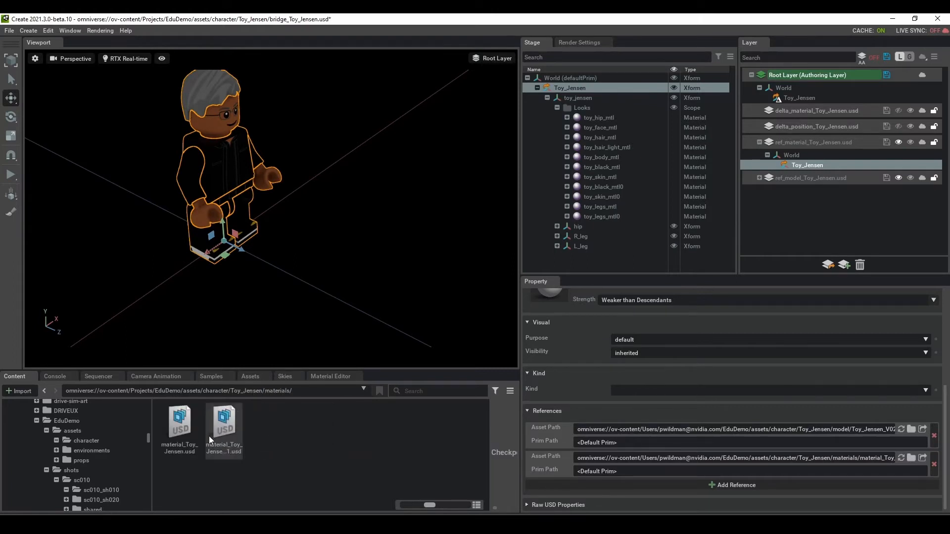
click(239, 390)
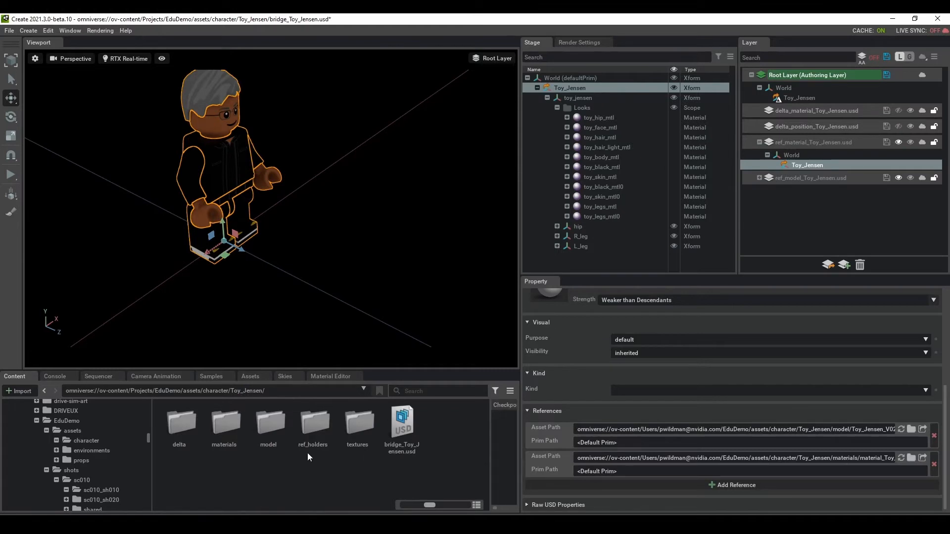
double_click(316, 426)
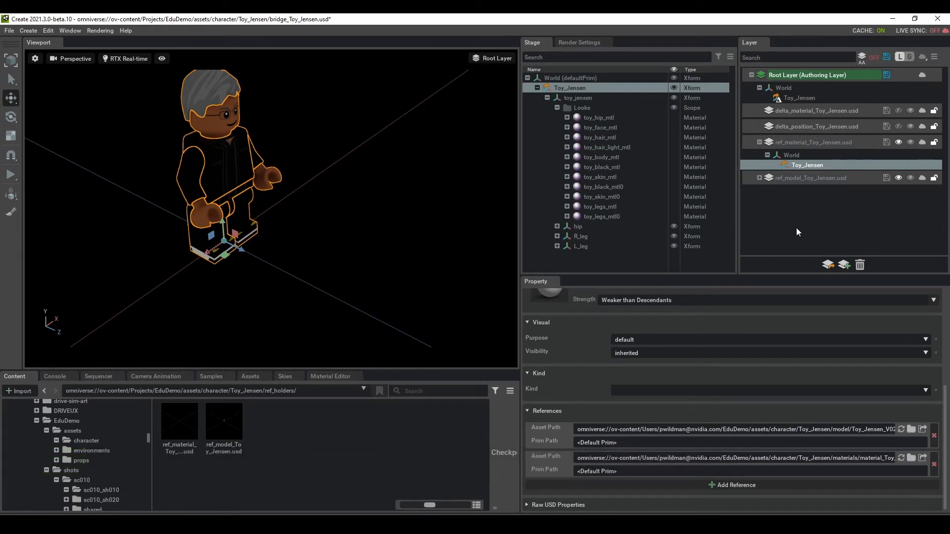
click(806, 178)
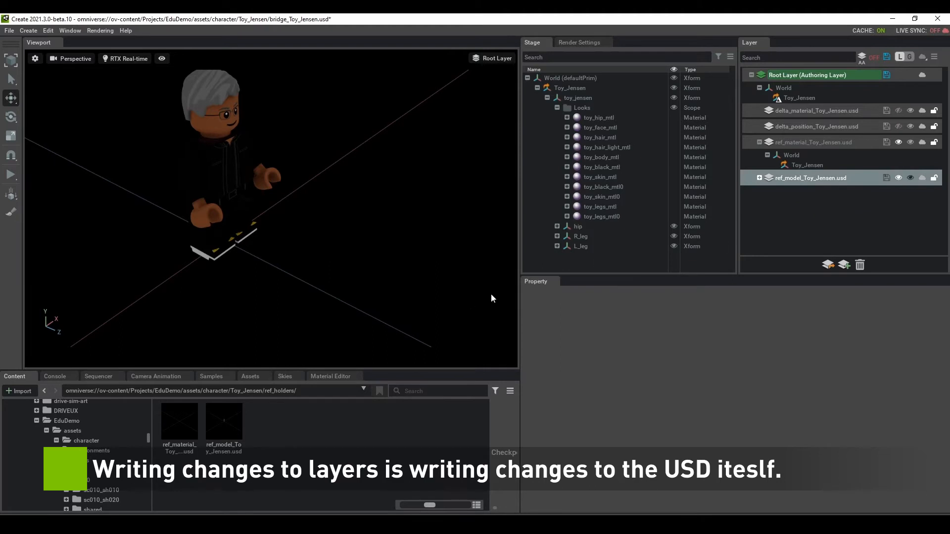
Step: Open ref_model_Toy_Jensen.usd without saving, then inspect Toy_Jensen's References
click(179, 430)
click(220, 430)
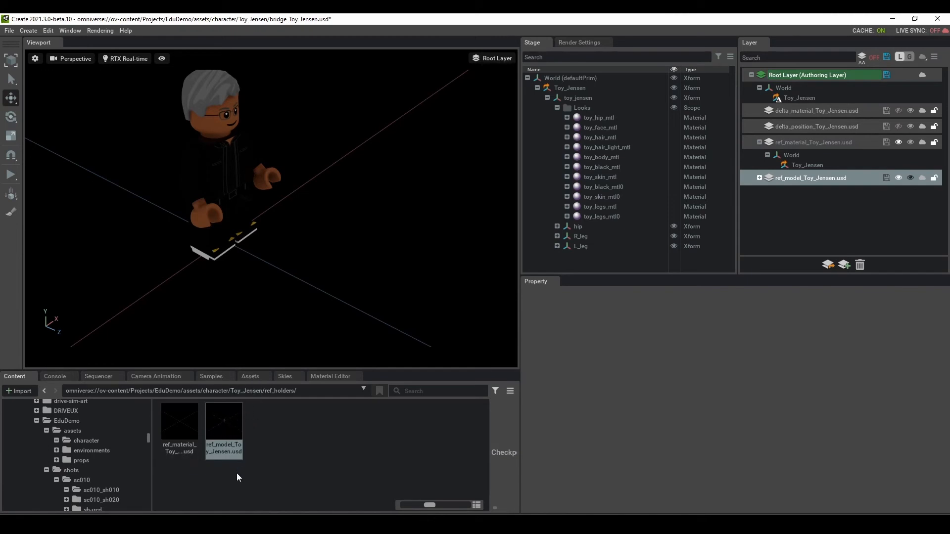
key(ctrl+s)
click(480, 343)
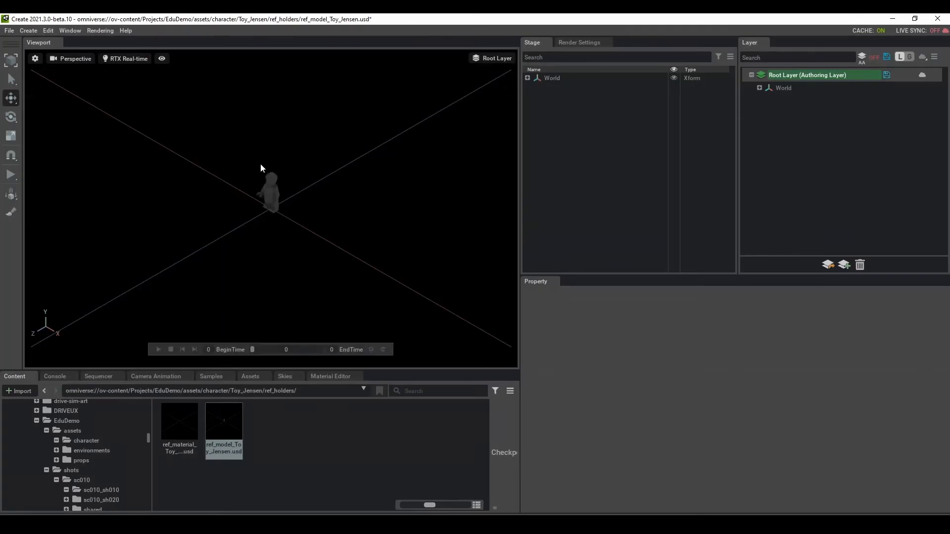
click(527, 78)
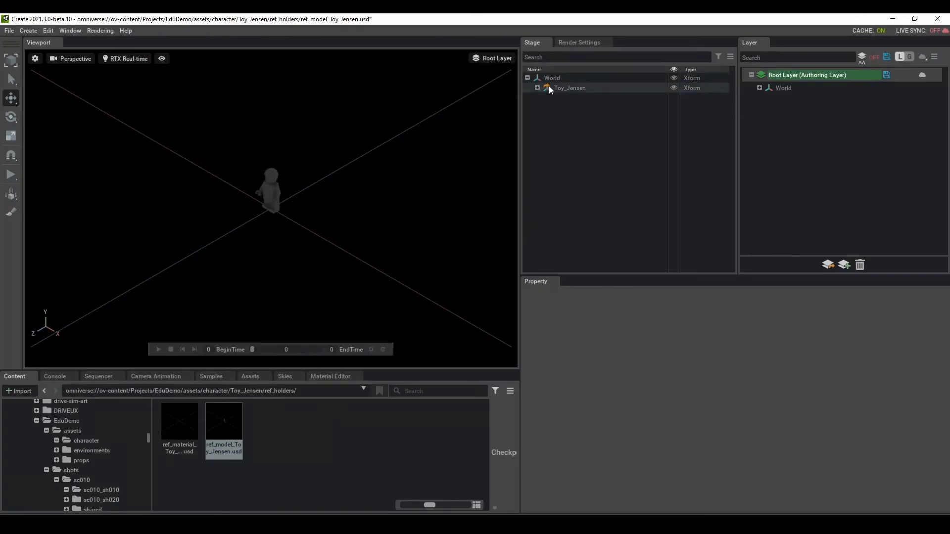
click(572, 87)
scroll(729, 461, down, 3)
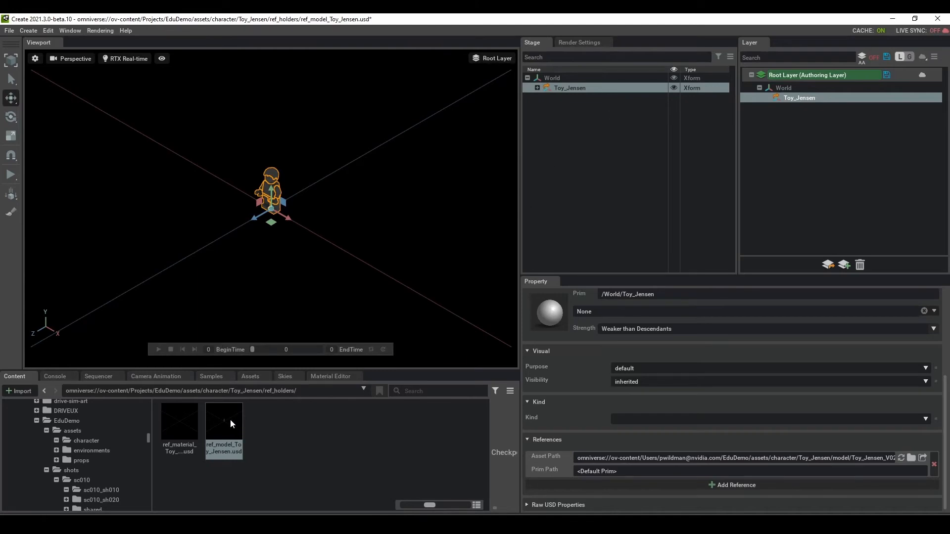
Step: Browse into the model folder and open Toy_Jensen_V02.usd
click(241, 395)
double_click(282, 427)
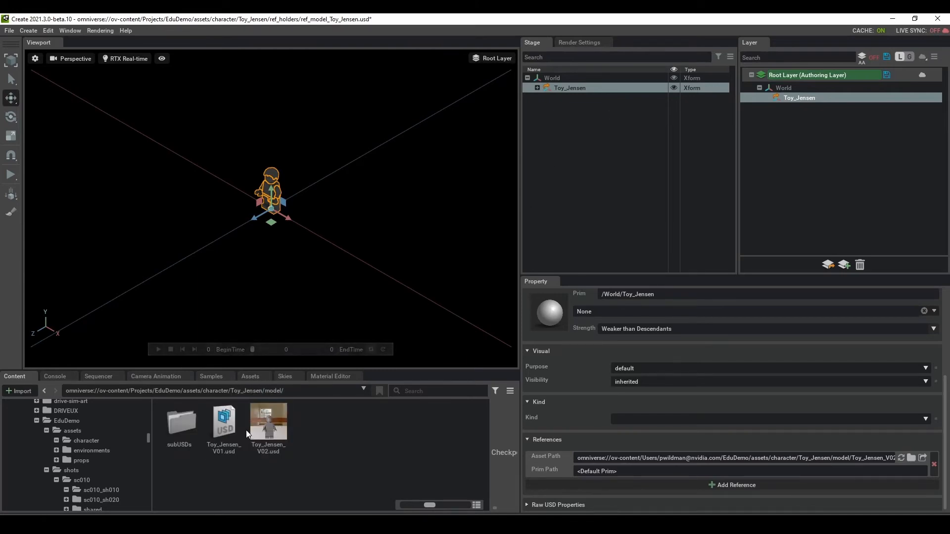
double_click(280, 428)
Step: Load Toy_Jensen_V02.usd without saving and orbit to a side view of the figure
click(476, 342)
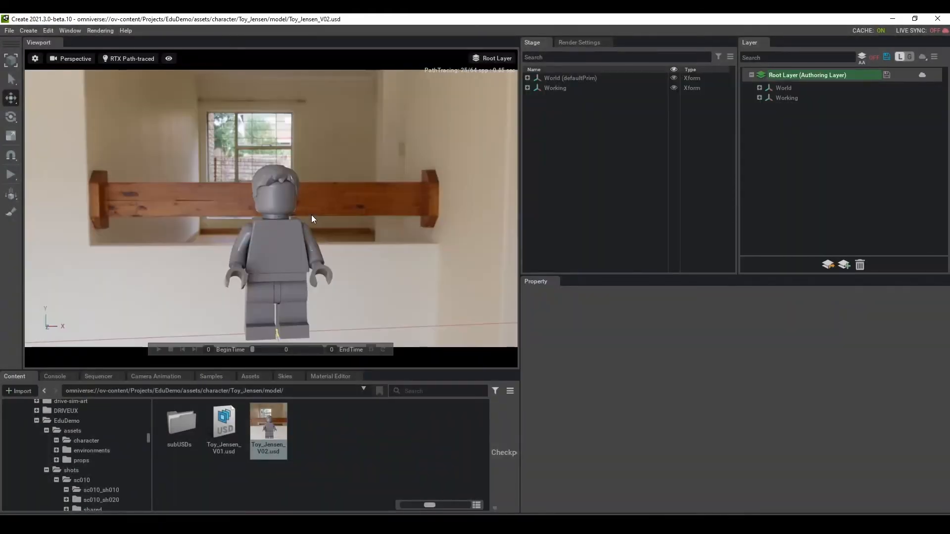
scroll(318, 174, down, 1)
scroll(316, 195, down, 2)
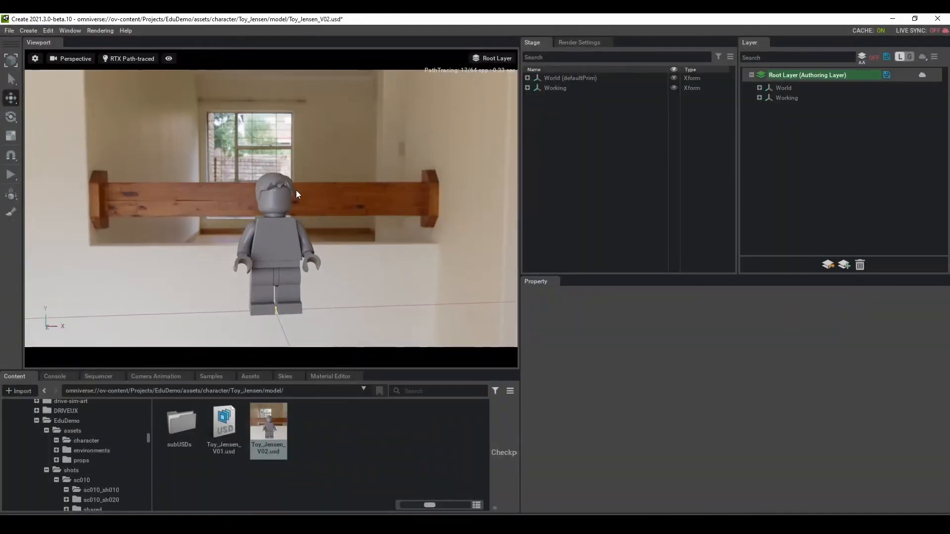
mouse_move(296, 190)
alt+mouse_down()
mouse_move(383, 227)
mouse_move(314, 259)
mouse_move(390, 177)
mouse_move(321, 185)
mouse_move(331, 193)
alt+mouse_up()
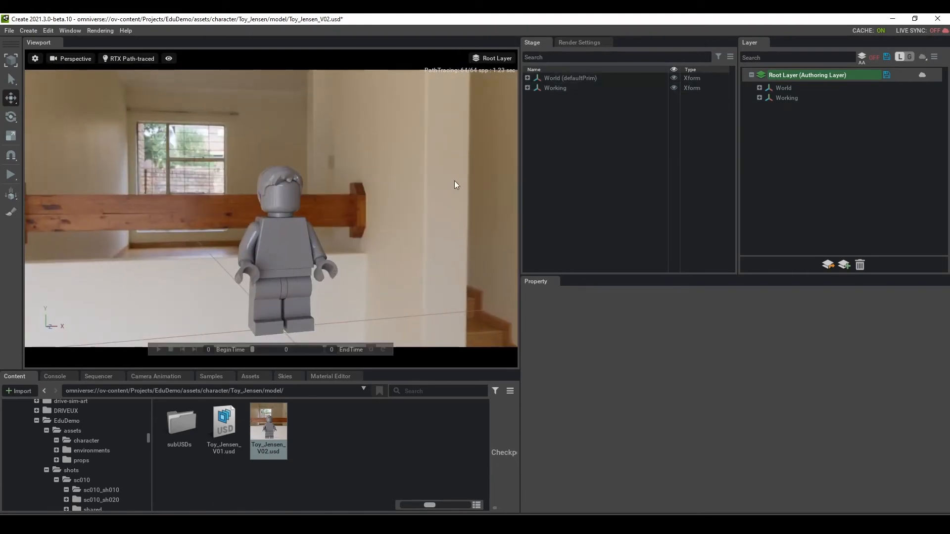
Step: Expand Working to reveal bridge_HDR and World to reveal toy_jensen, then deselect
click(561, 78)
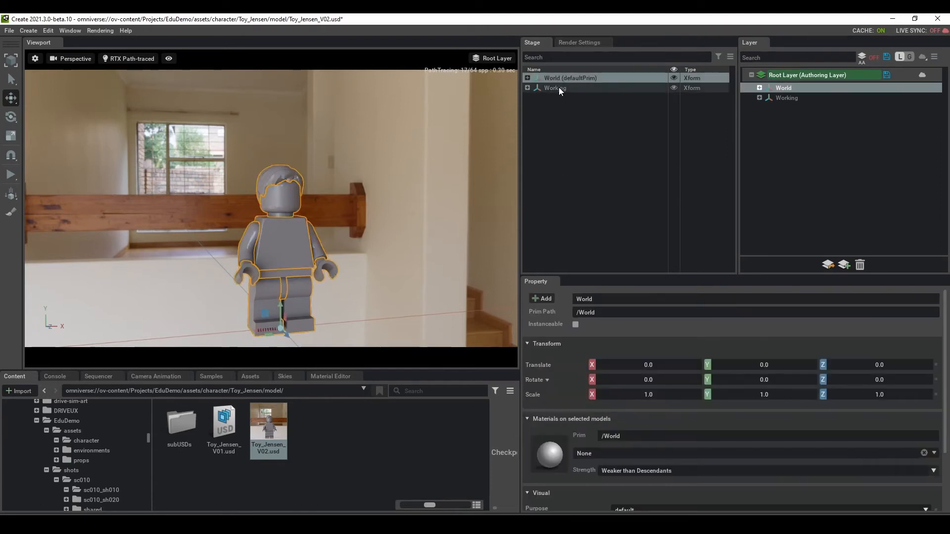
click(558, 88)
click(528, 87)
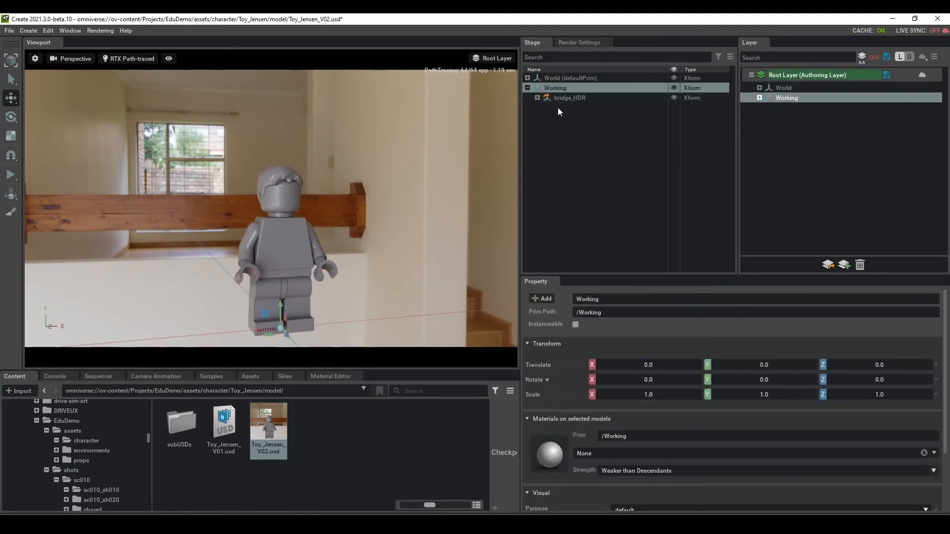
click(562, 78)
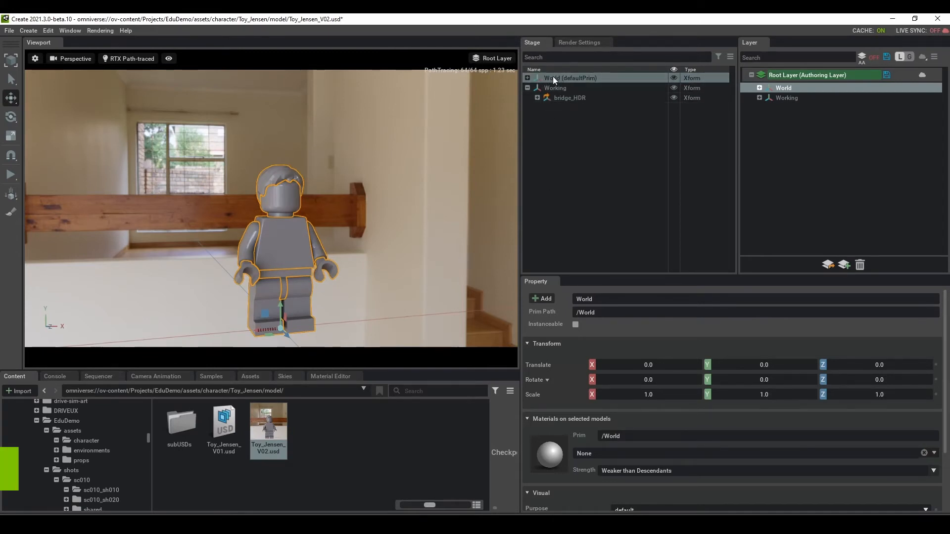
click(528, 78)
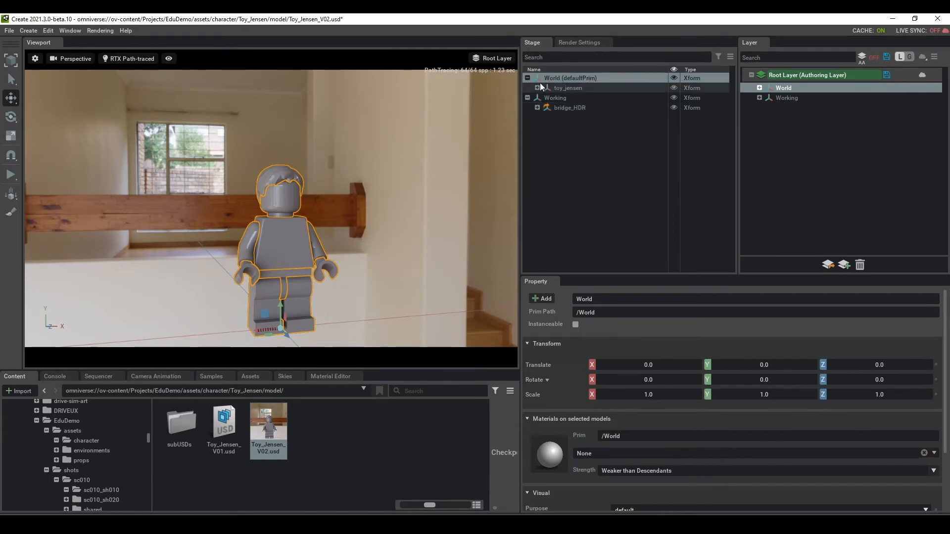
click(580, 196)
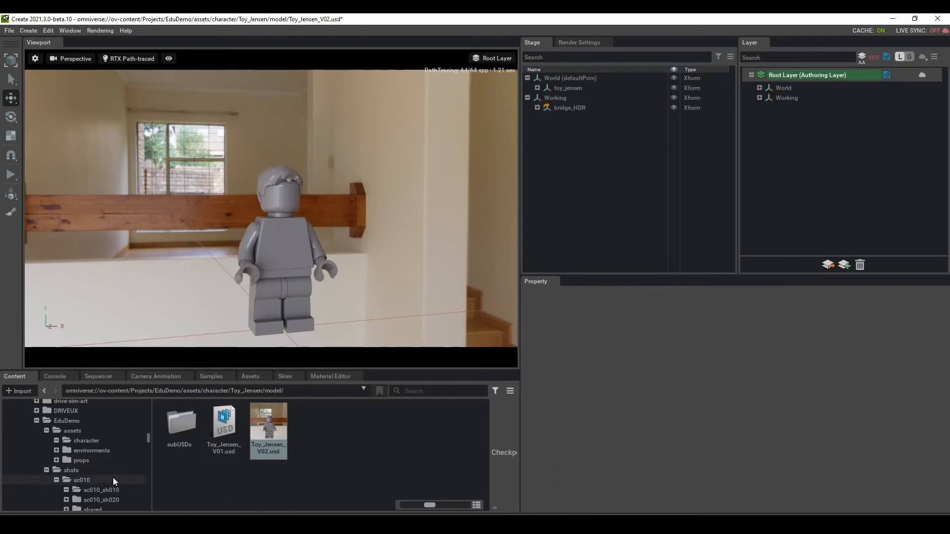
scroll(87, 476, up, 2)
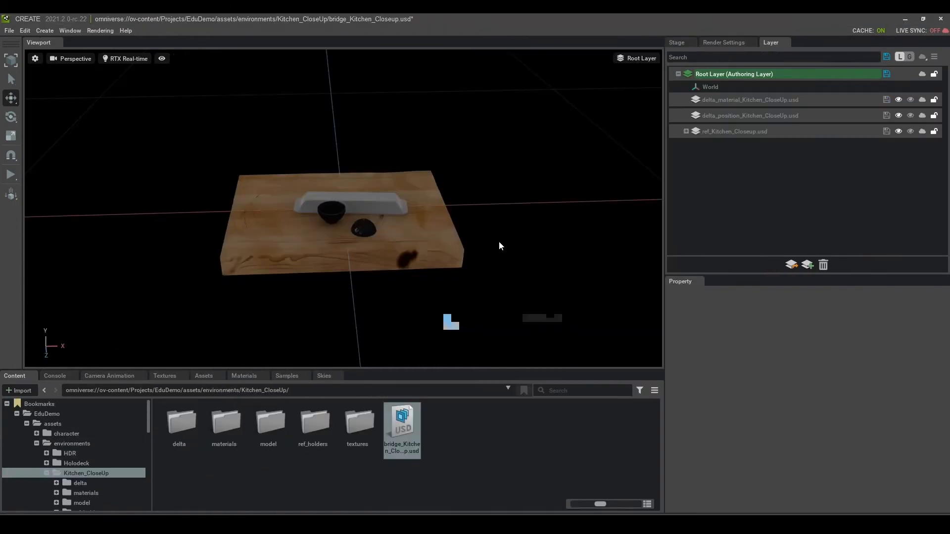
Step: Orbit to a lower angle on the cutting board and inspect the Kitchen_CloseUp prim's properties
scroll(321, 249, up, 3)
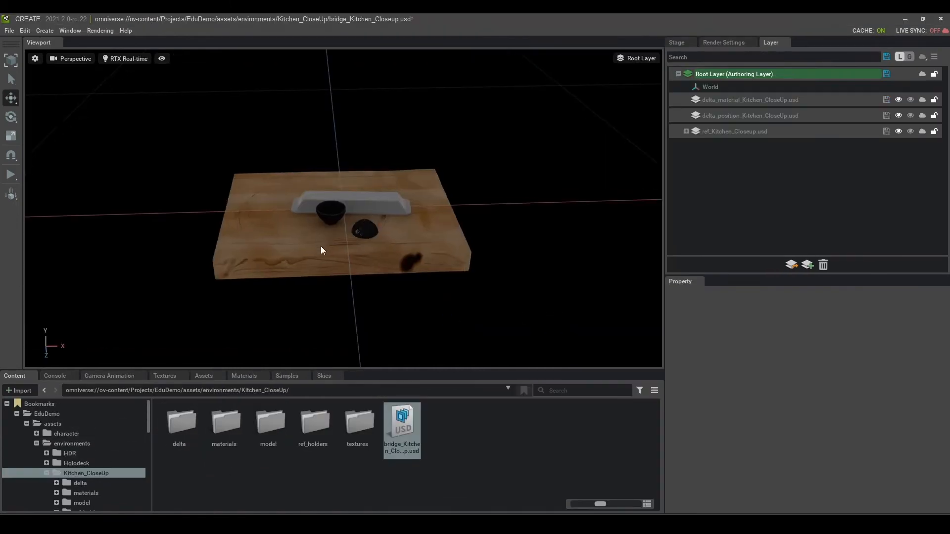
alt+drag(358, 248, 441, 212)
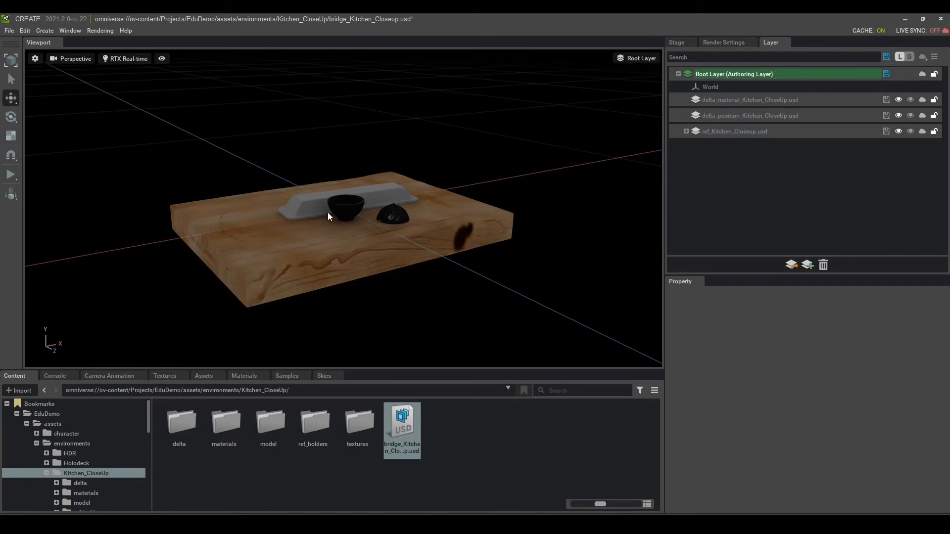
click(726, 131)
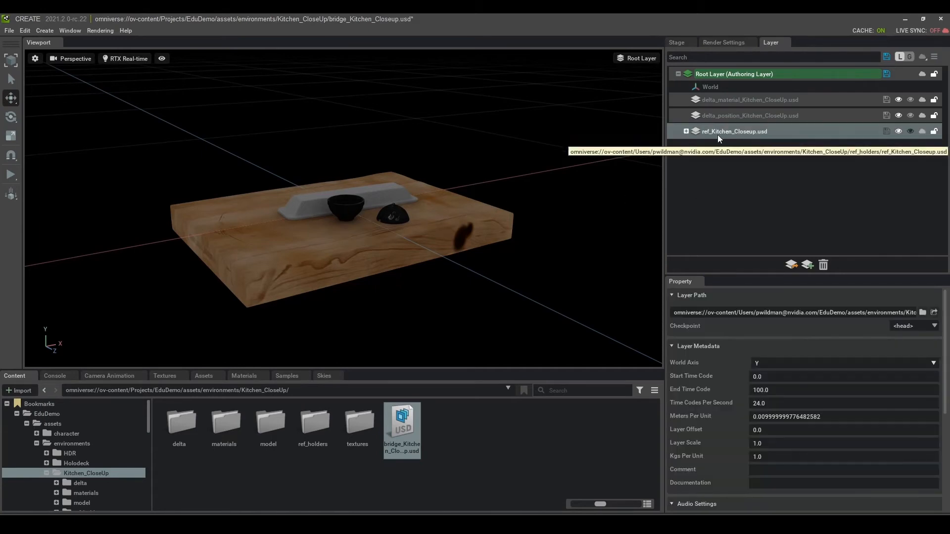
click(677, 42)
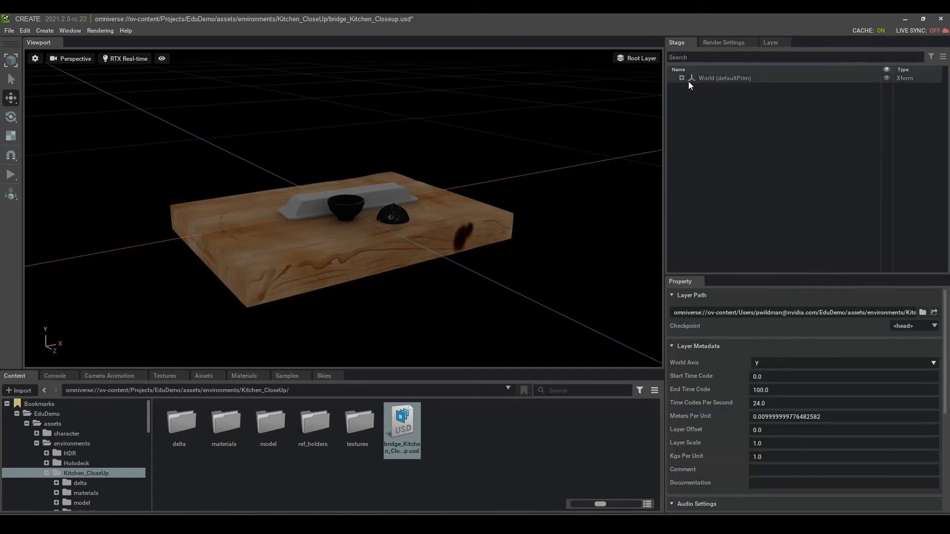
click(726, 89)
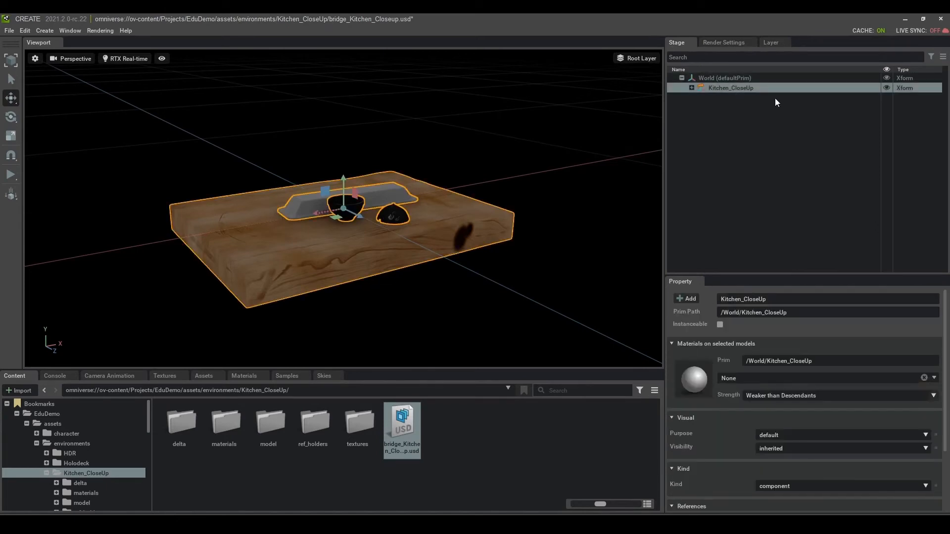
click(753, 158)
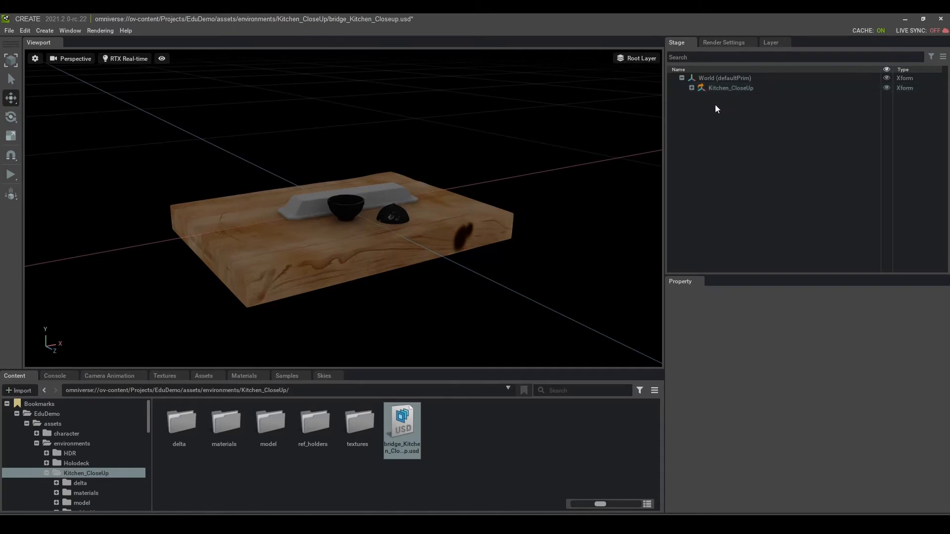
Step: Check the delta_position_Kitchen_CloseUp.usd layer in the layer stack, then revisit Kitchen_CloseUp in the Stage
click(767, 43)
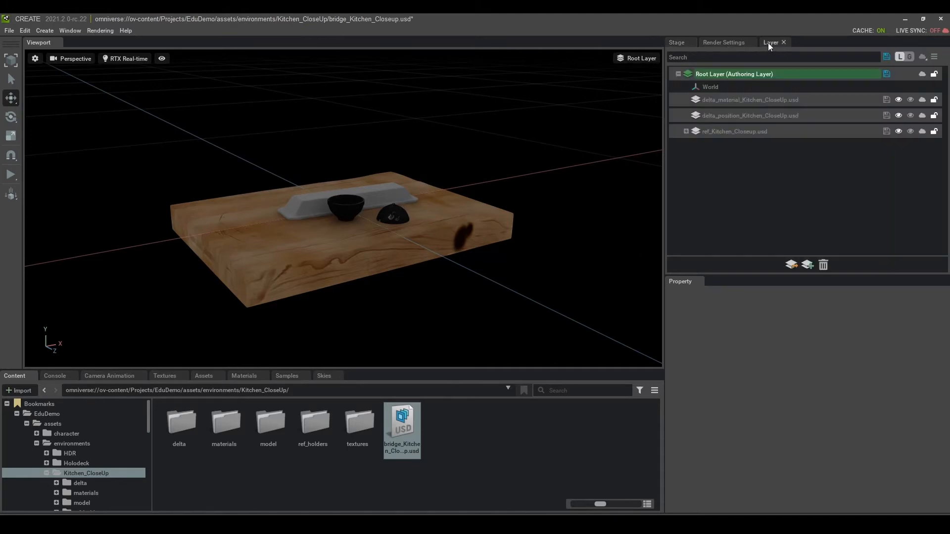
click(752, 116)
click(761, 171)
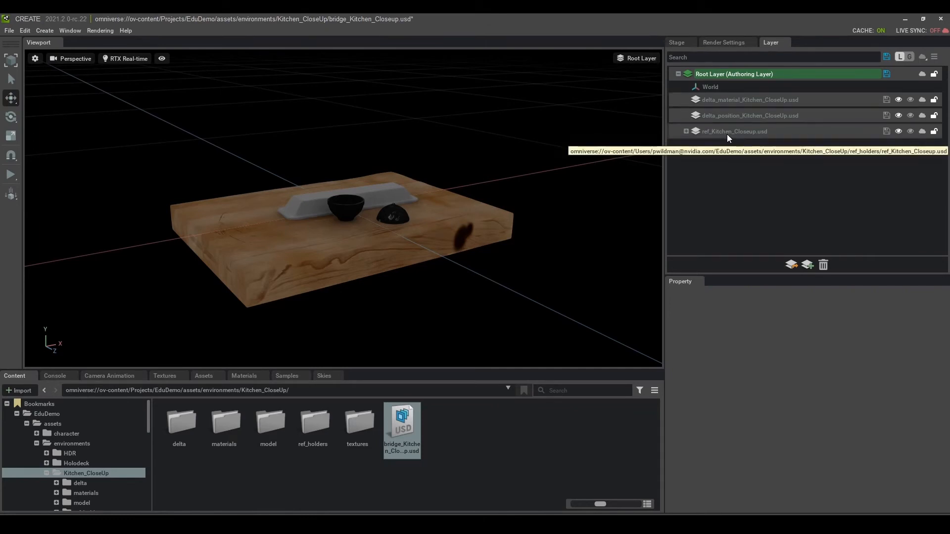
click(682, 43)
click(728, 88)
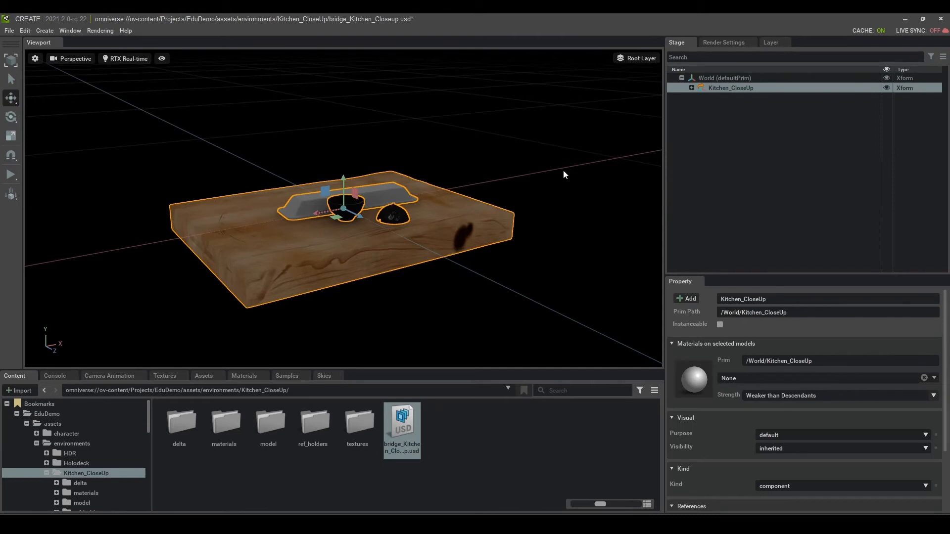
click(564, 171)
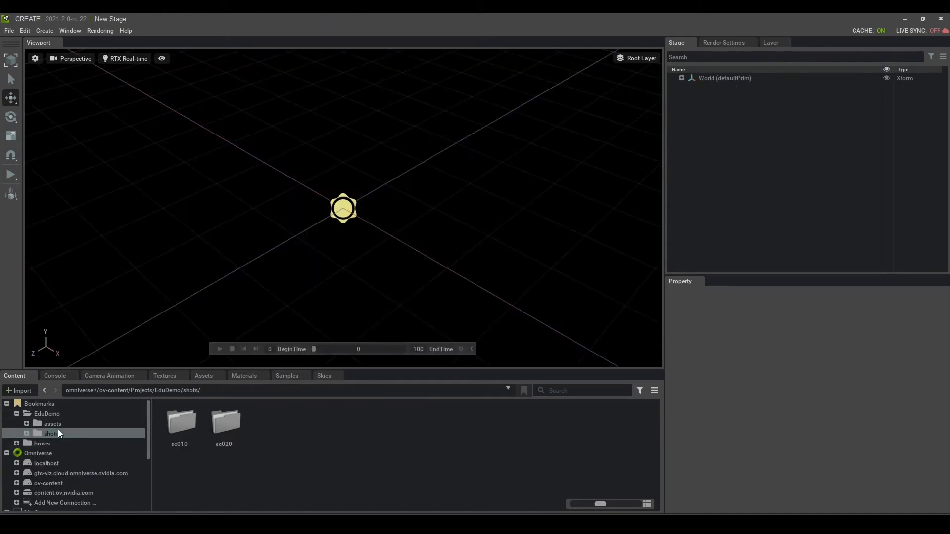
Step: Browse to shots > sc010 > shared and open sc010_base.usd as the stage
click(52, 434)
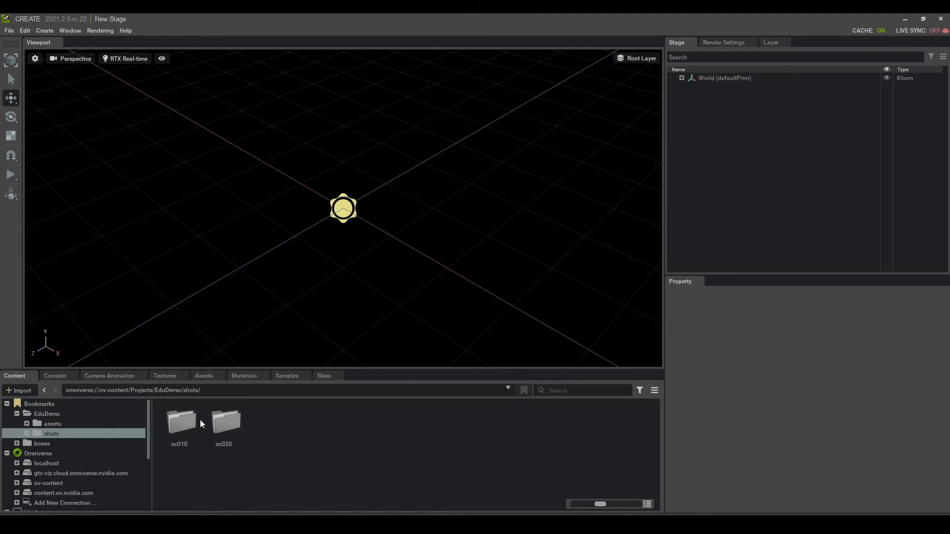
double_click(183, 421)
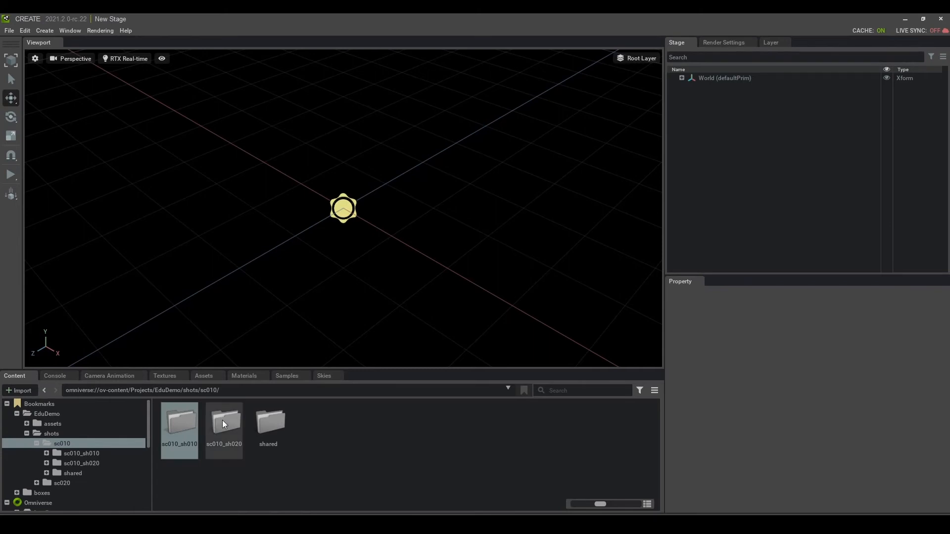
click(232, 429)
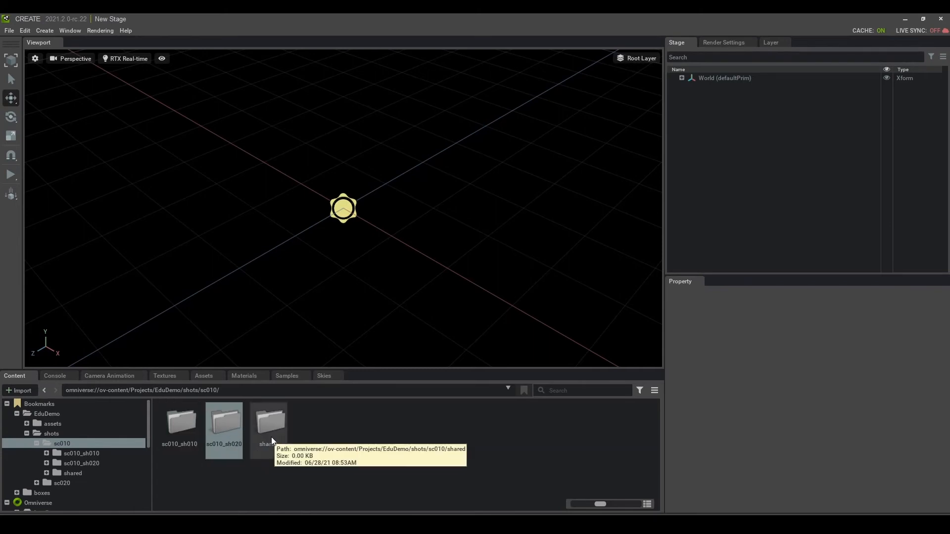
click(274, 424)
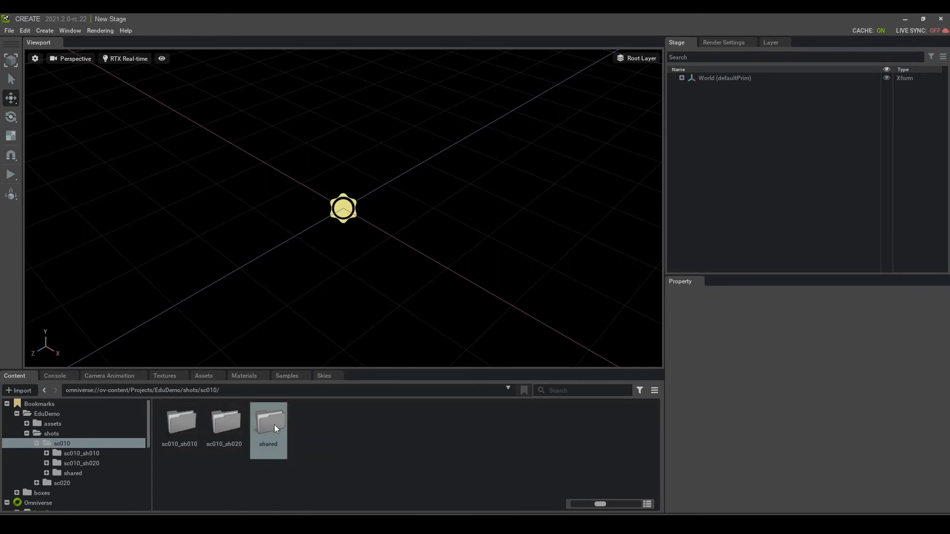
double_click(274, 424)
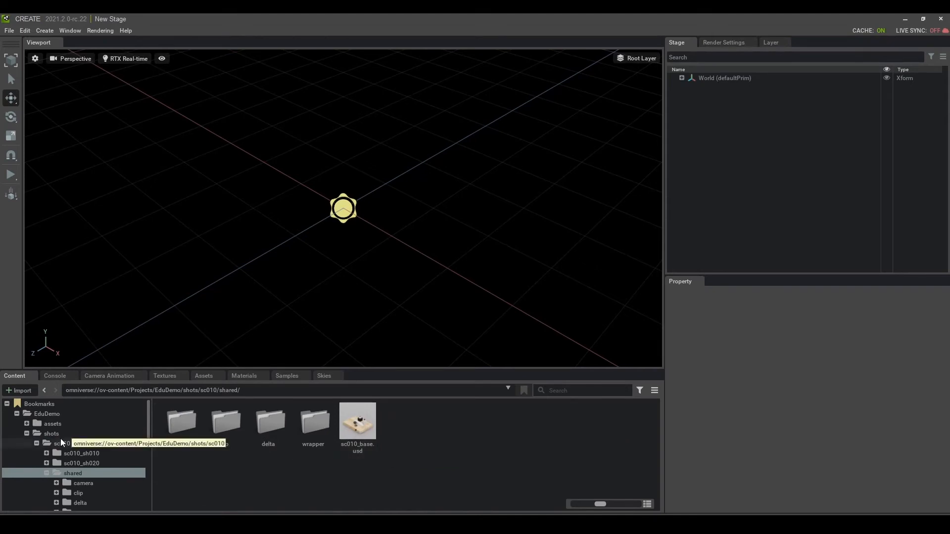
double_click(360, 426)
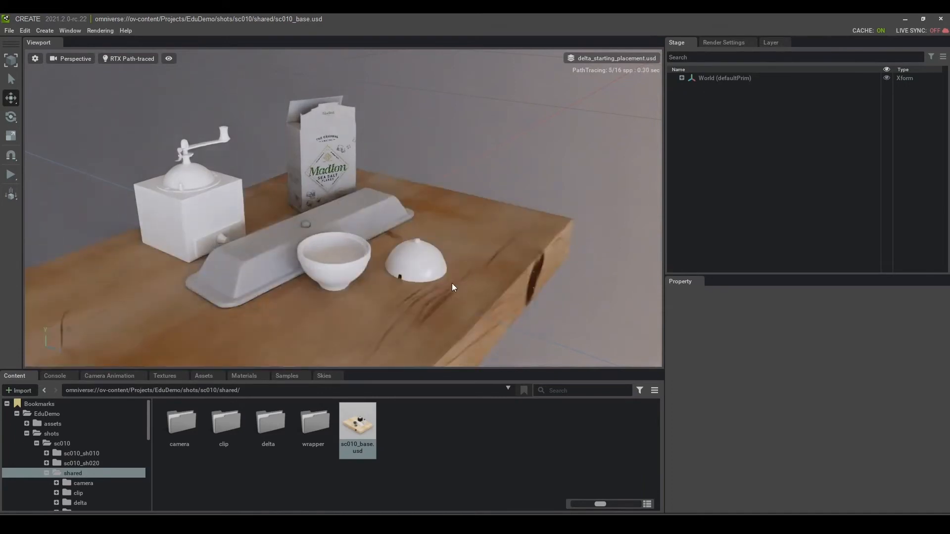
Step: Inspect the metadata of the Kitchen_Closeup, HDR, coffee_grinder, salt_box and Toy_Jensen bridge layers
click(767, 43)
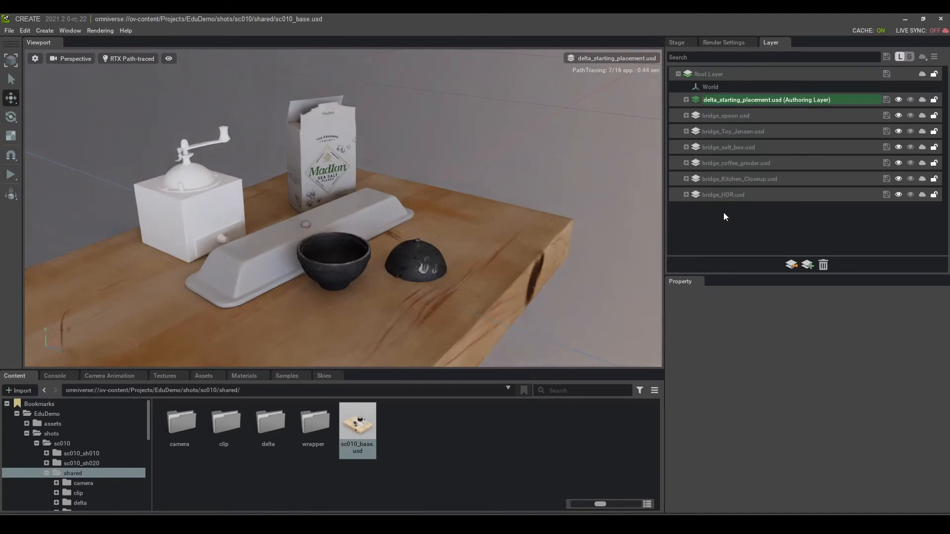
click(735, 180)
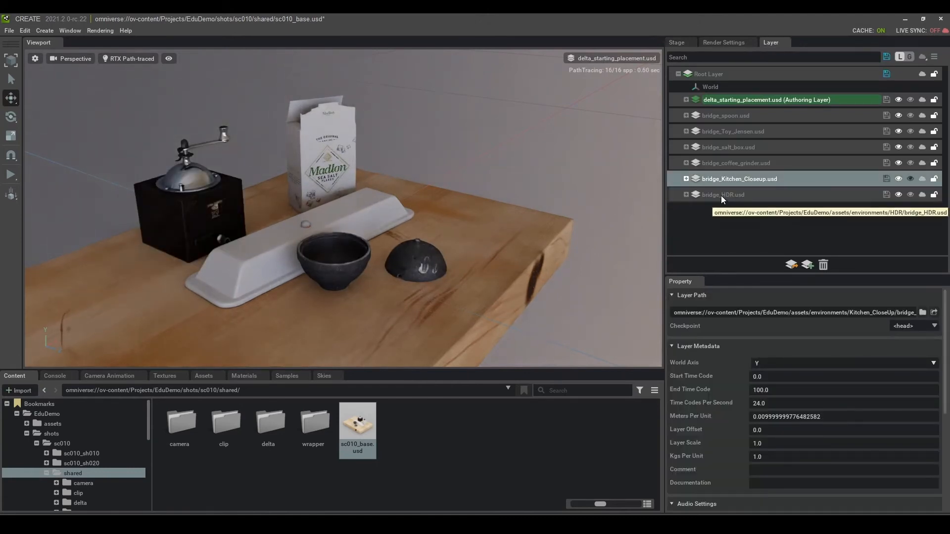
click(721, 195)
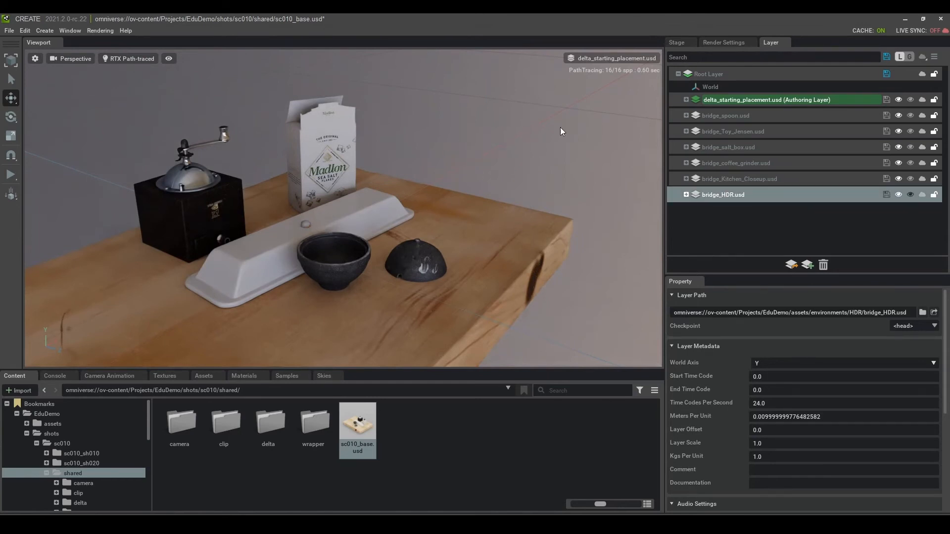
click(724, 163)
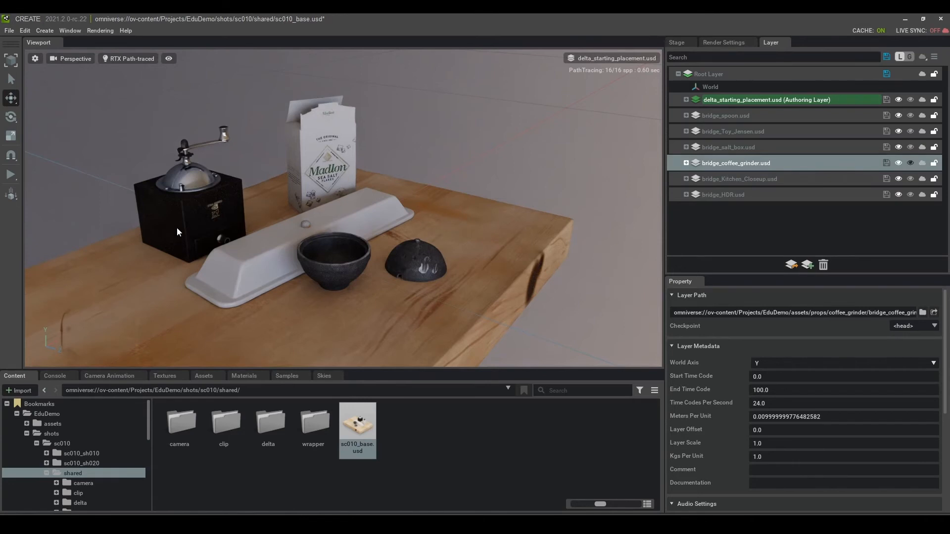
click(723, 147)
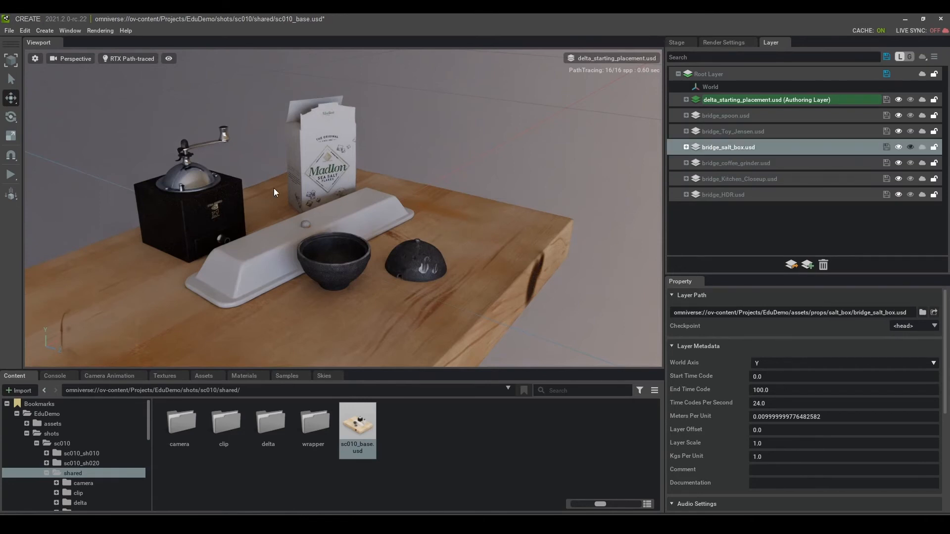
click(726, 131)
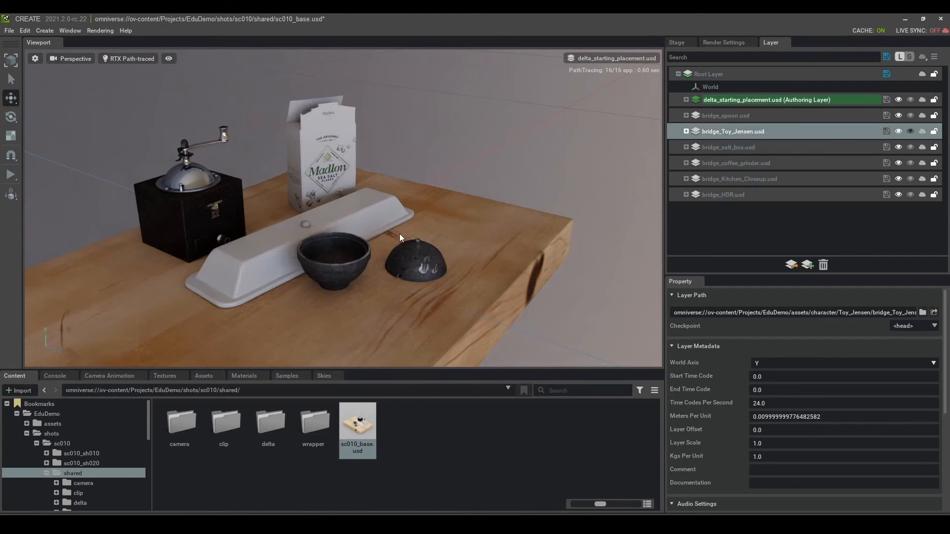
Step: Check the spoon and delta_starting_placement layers, then toggle delta_starting_placement so Root Layer becomes authoring
click(732, 116)
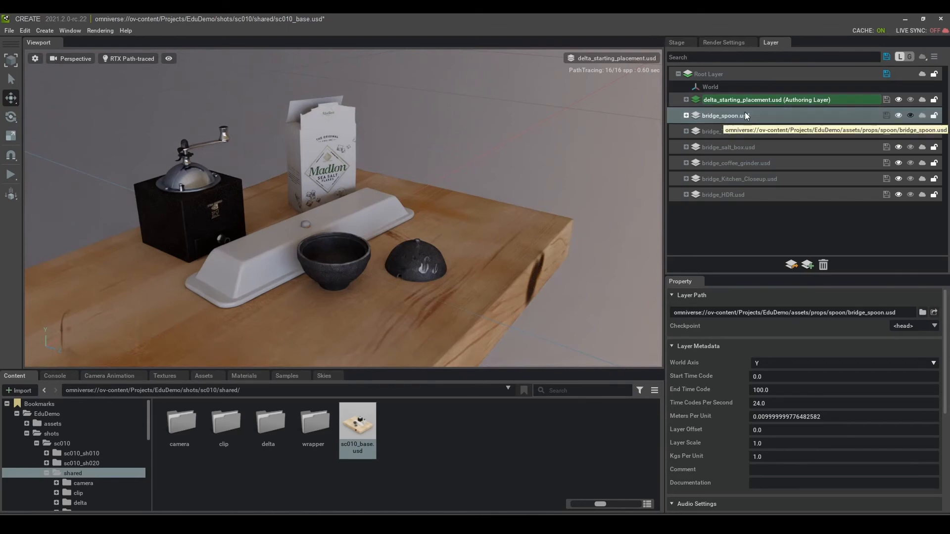
click(748, 98)
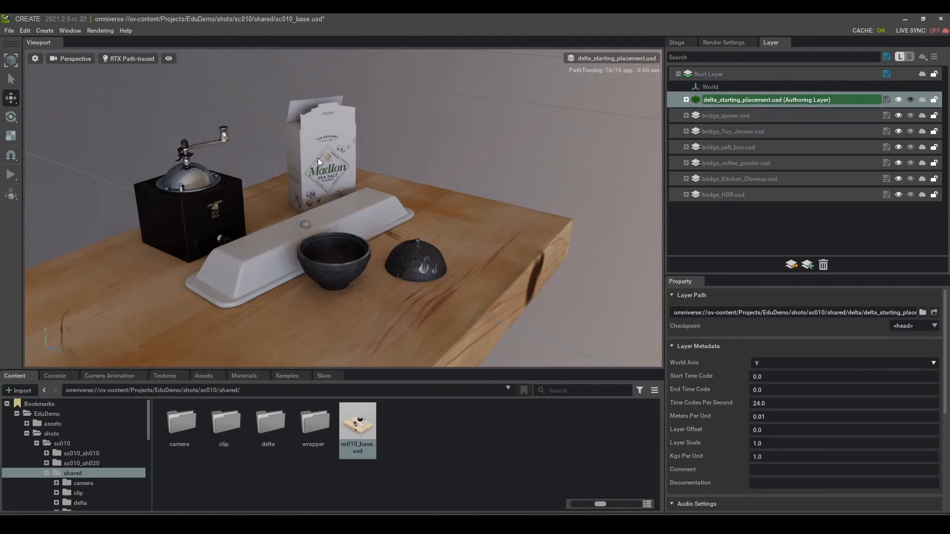
click(898, 100)
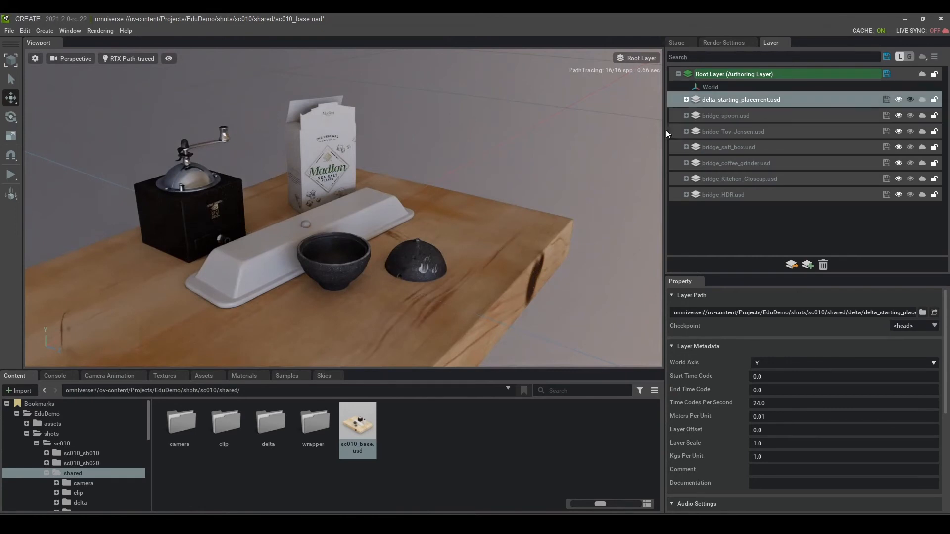
Step: Expand delta_starting_placement.usd to compare its P_salt_box and P_coffee_grinder overrides
click(688, 100)
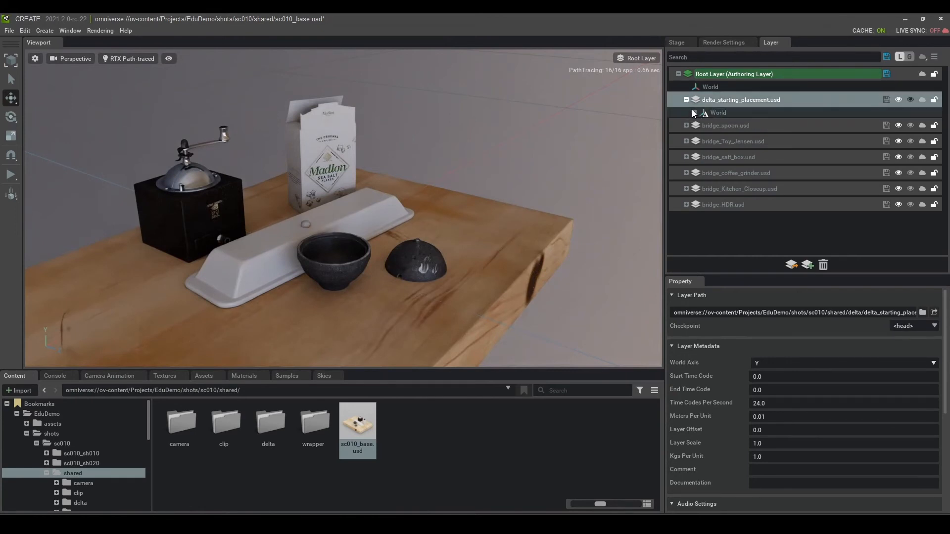
click(695, 112)
click(732, 124)
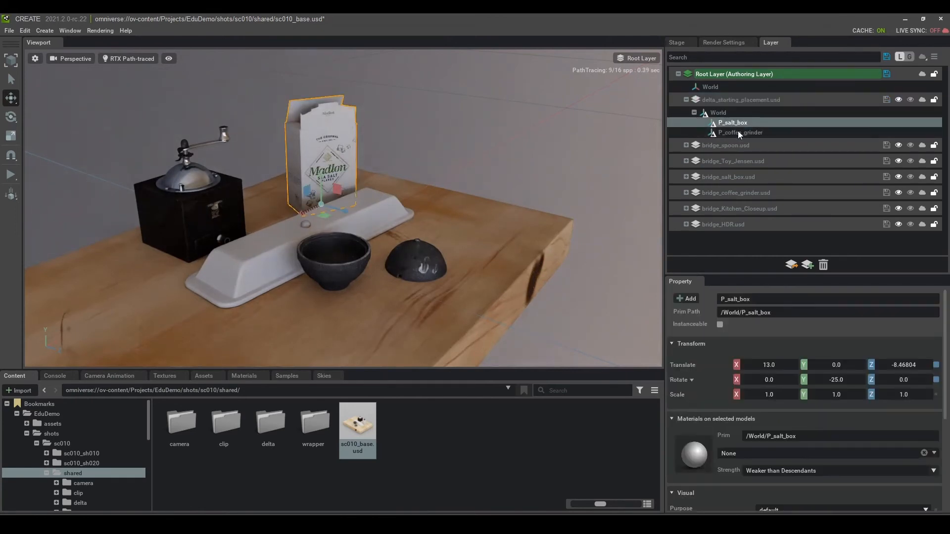
click(737, 133)
click(733, 123)
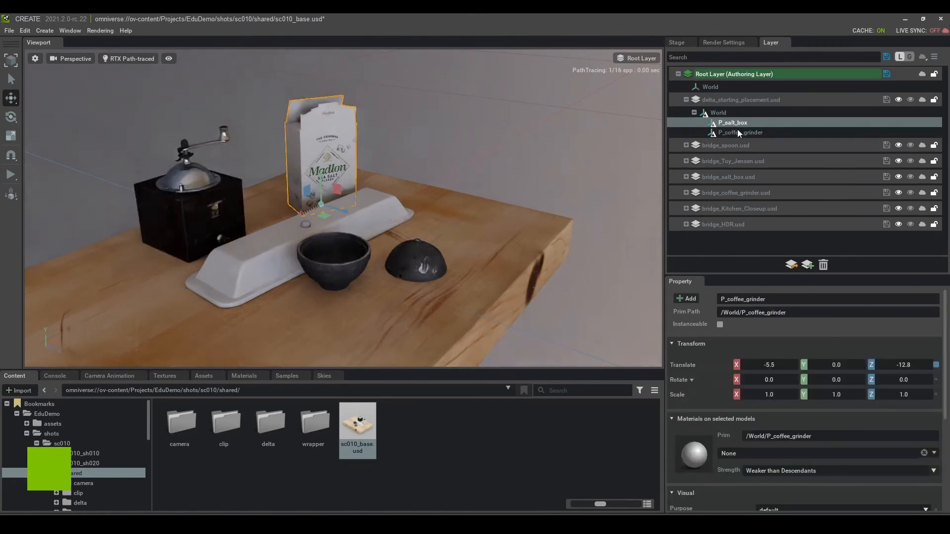
click(737, 132)
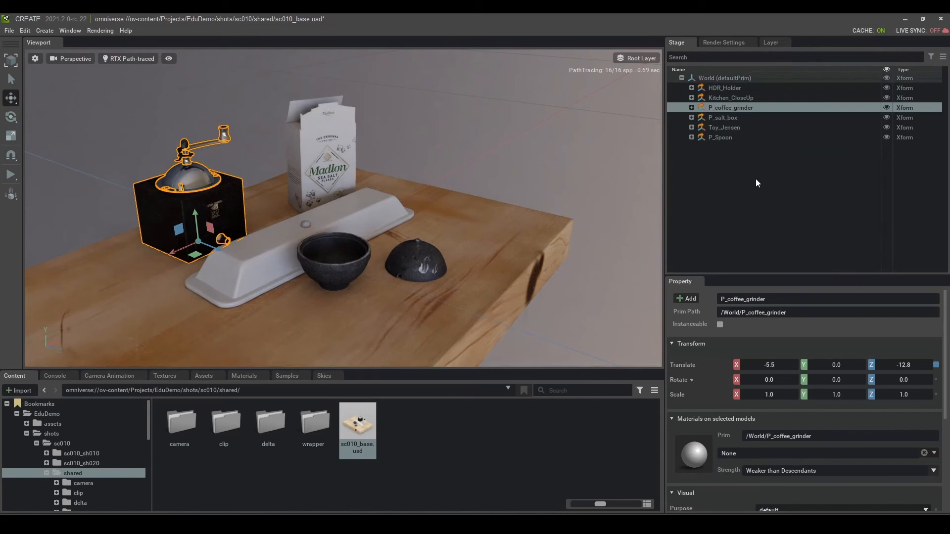
click(765, 224)
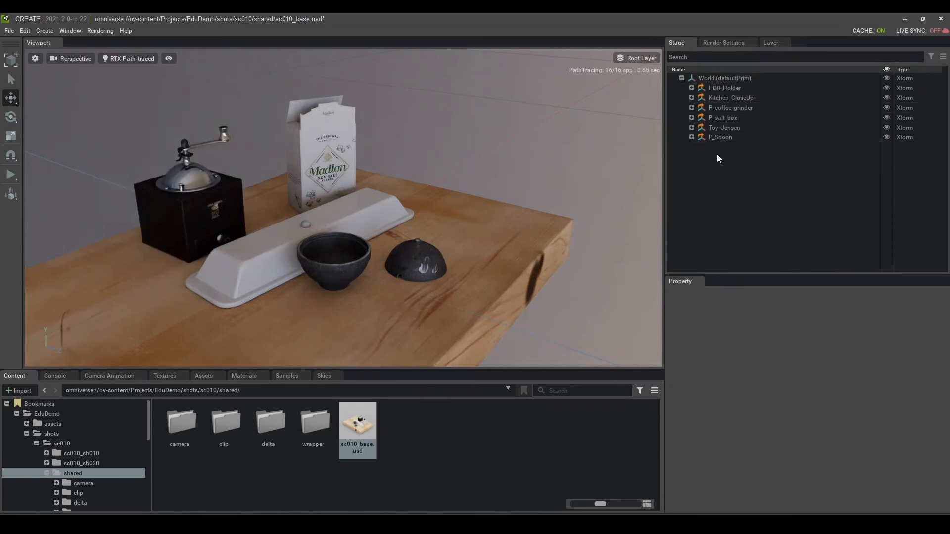
Step: Dock the Layer panel beside the Stage, review the World prims, and widen the layer list
drag(778, 42, 827, 154)
drag(665, 161, 557, 162)
click(617, 89)
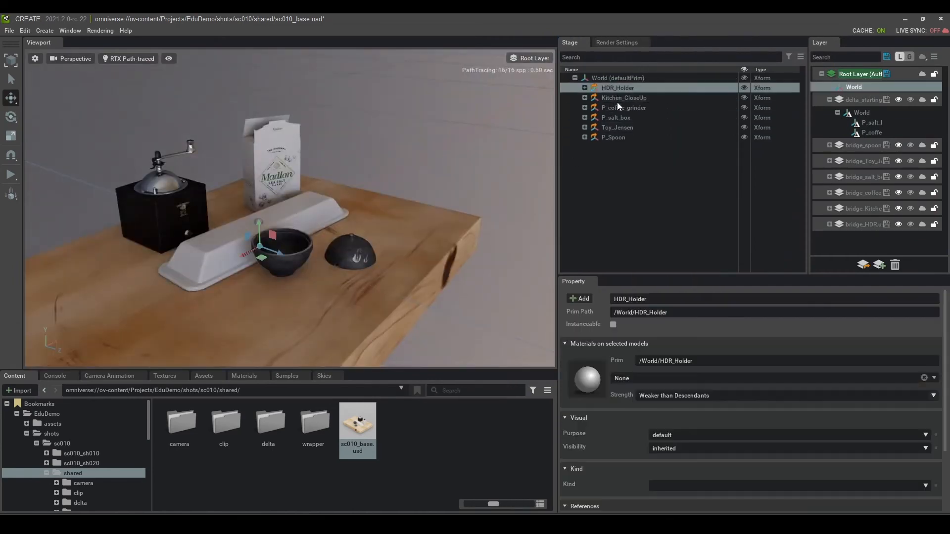
click(616, 99)
click(623, 108)
click(619, 117)
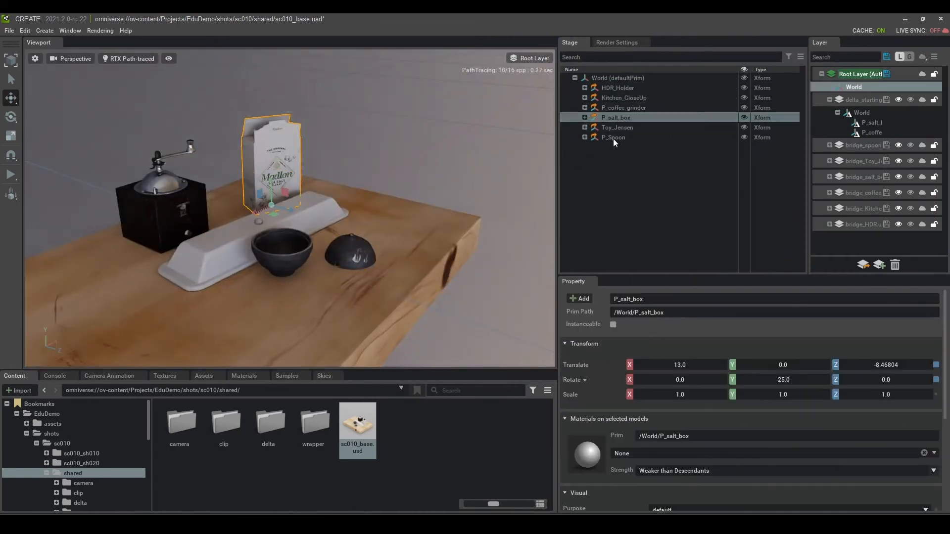
click(617, 137)
click(613, 128)
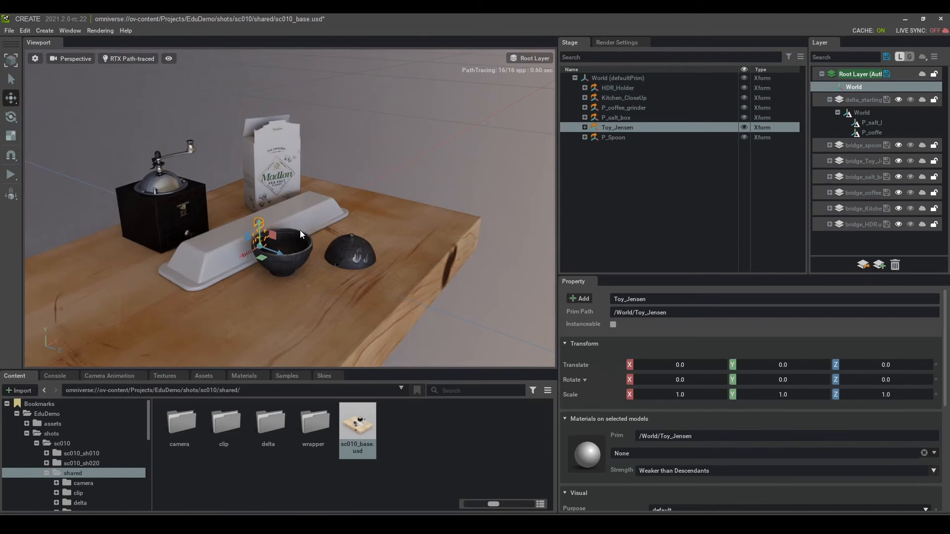
drag(808, 148, 737, 148)
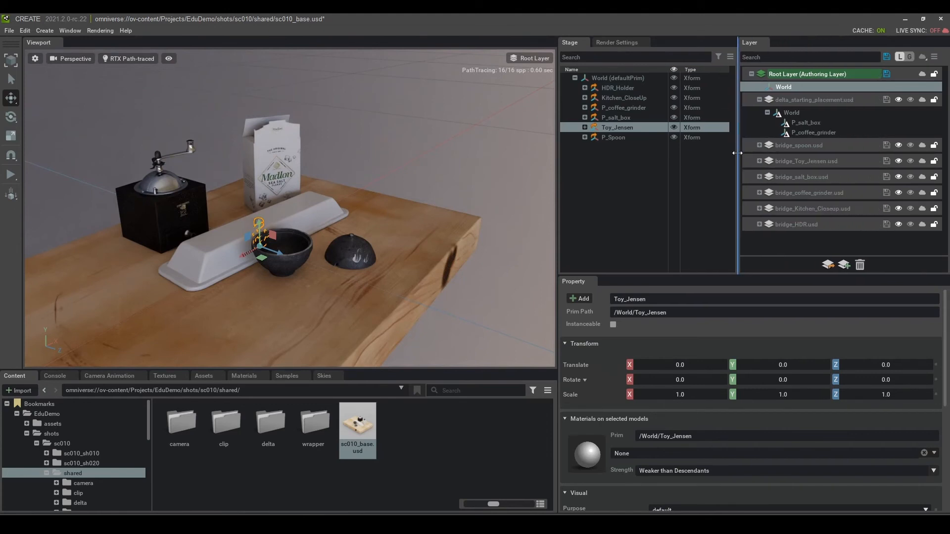
Step: Expand bridge_Kitchen_Closeup.usd and set its delta_position_Kitchen_CloseUp.usd sublayer as the authoring layer
click(760, 209)
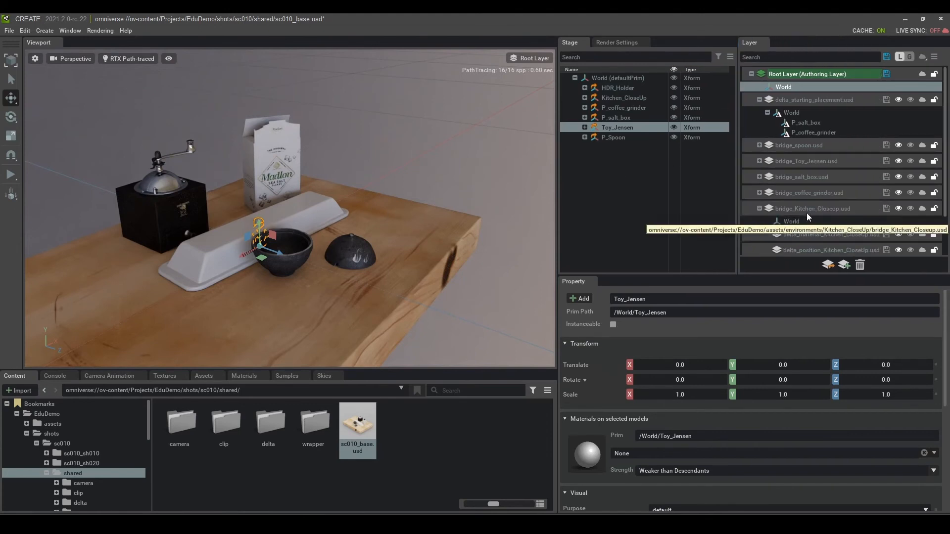
scroll(827, 223, down, 2)
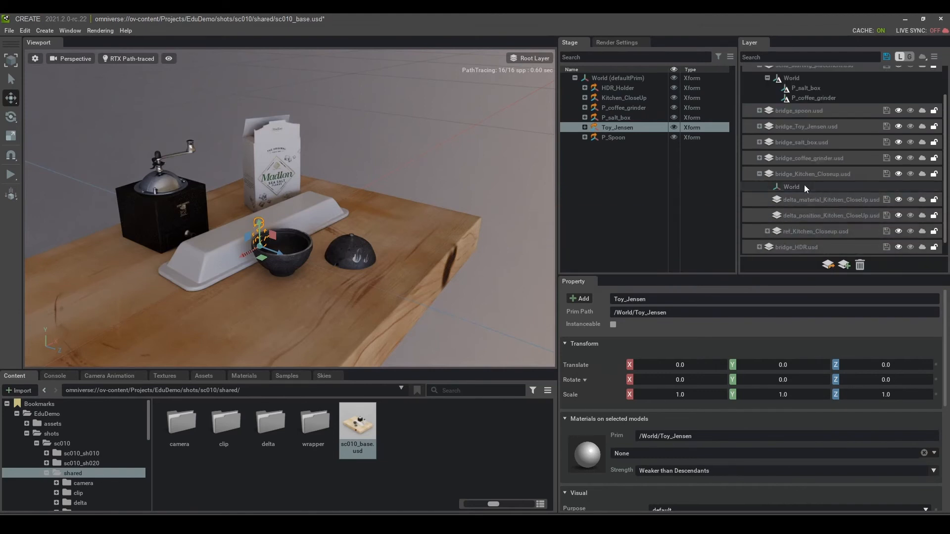
double_click(812, 216)
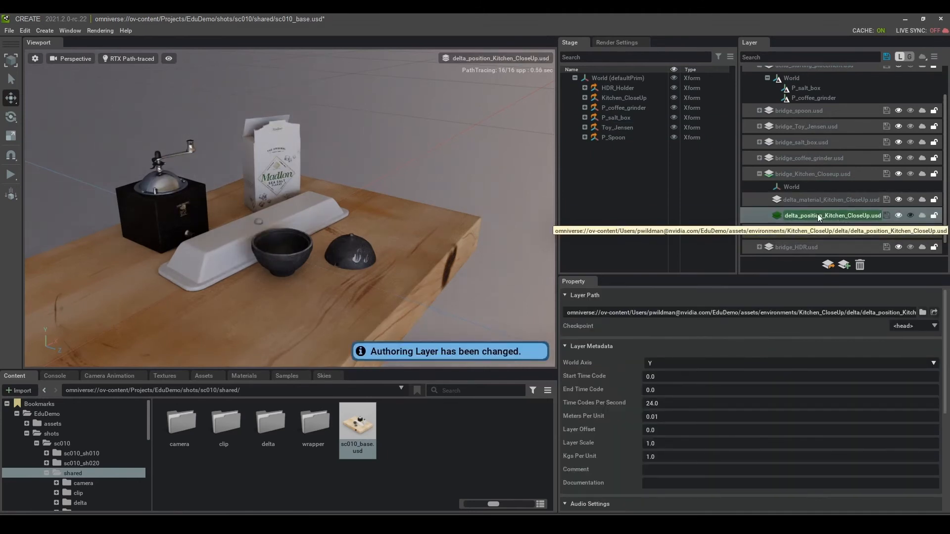
click(418, 259)
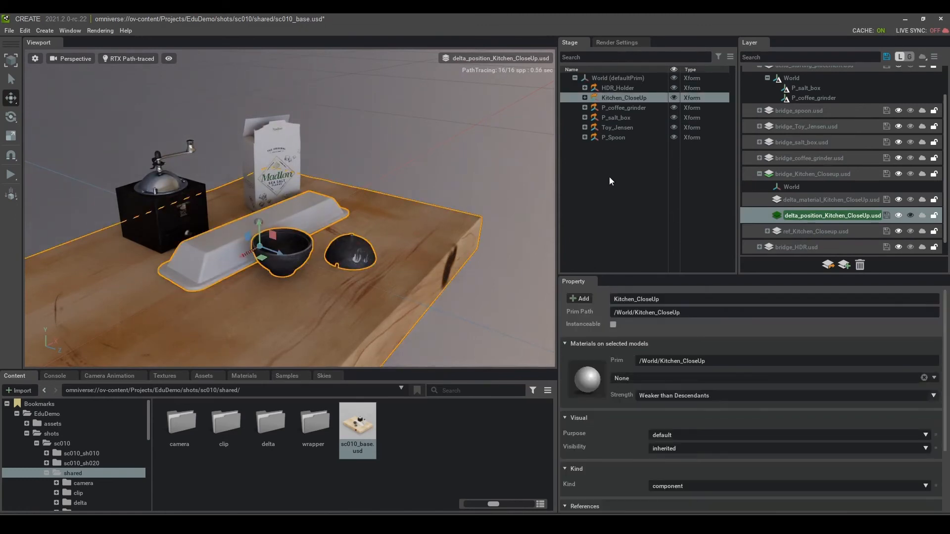
Step: Select Env_CuttingBoard under Kitchen_CloseUp > Env_Kitchen_CloseUp and move it about 3 units along Z
click(584, 97)
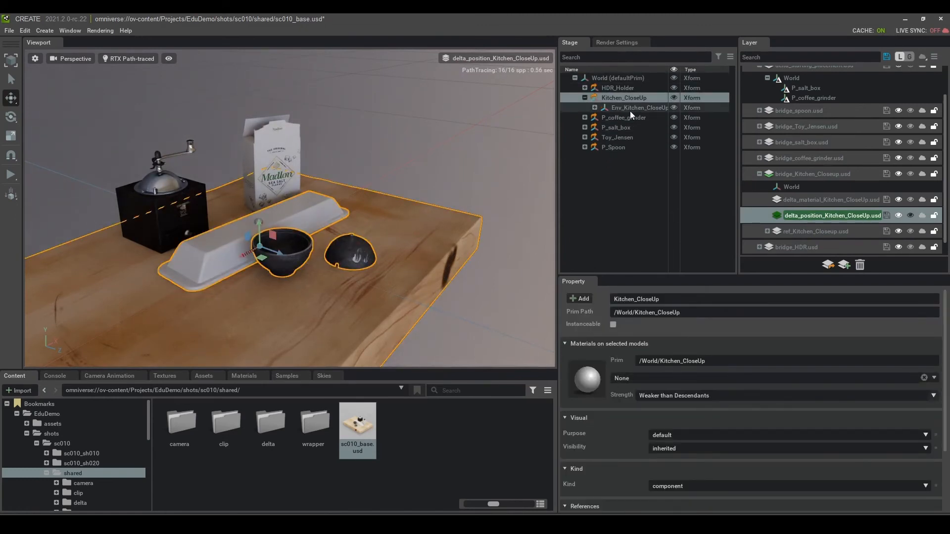
click(614, 108)
click(594, 107)
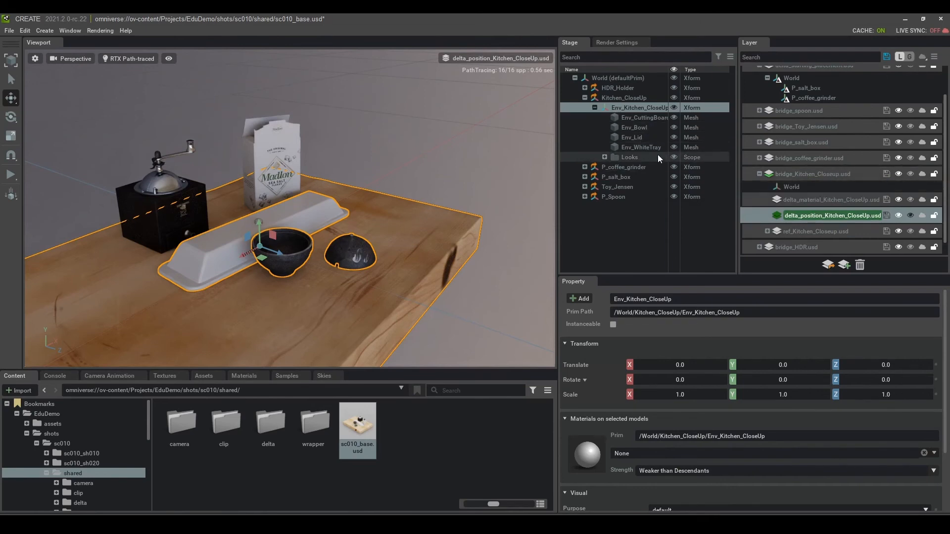
click(641, 117)
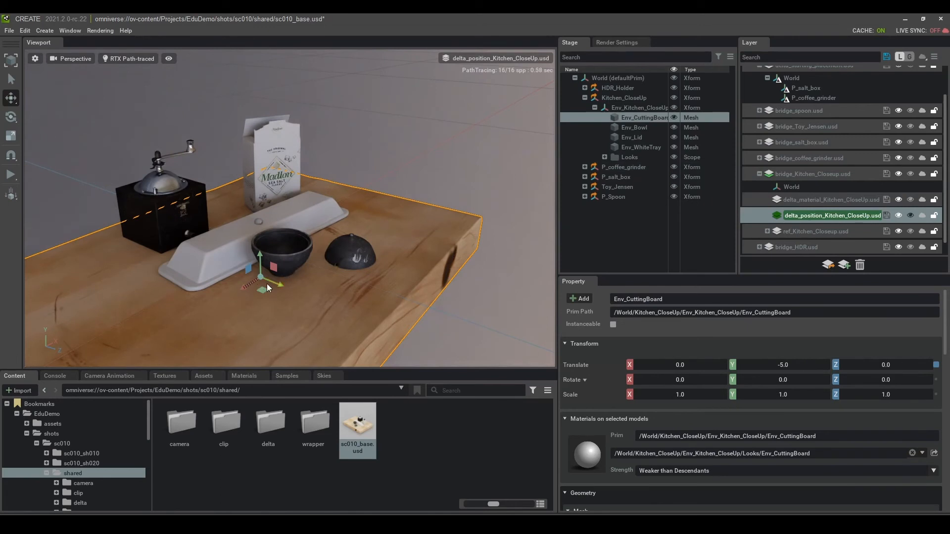
drag(275, 283, 292, 286)
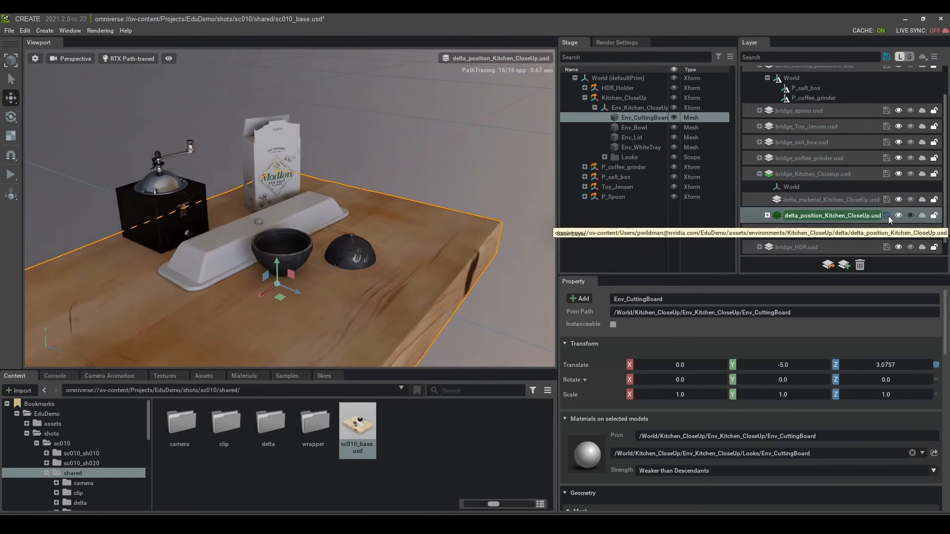
click(822, 175)
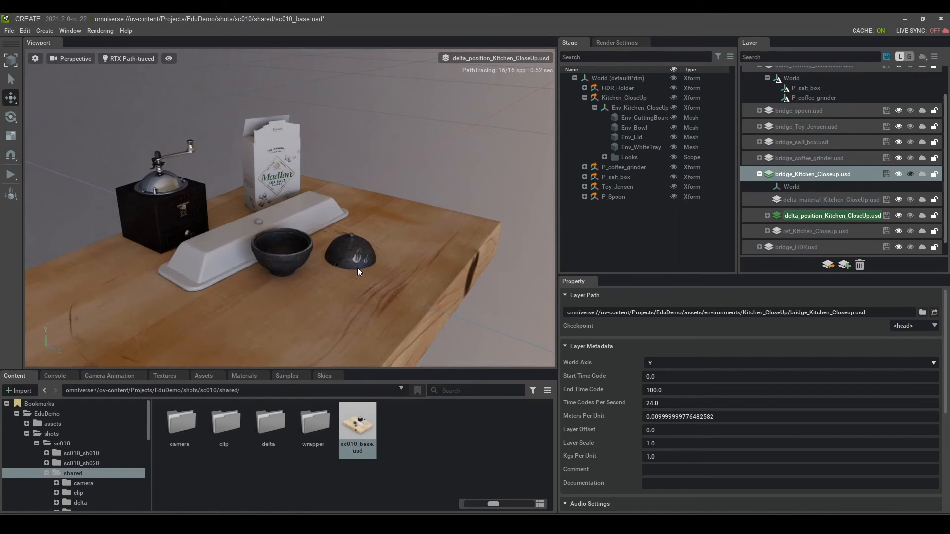
Step: Open sc010_sh010_V1_01.usd from the sc010_sh010 folder, choosing Don't Save for the base scene
click(759, 174)
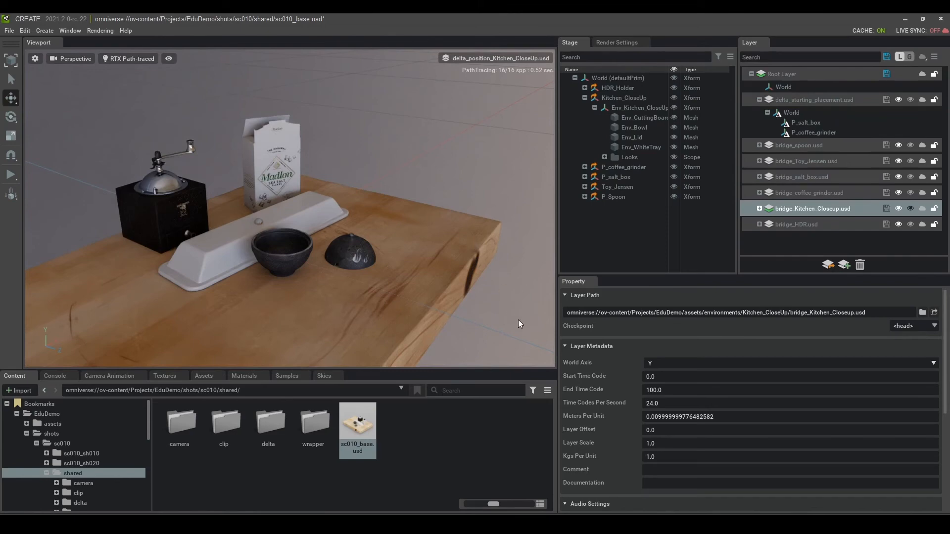
click(81, 454)
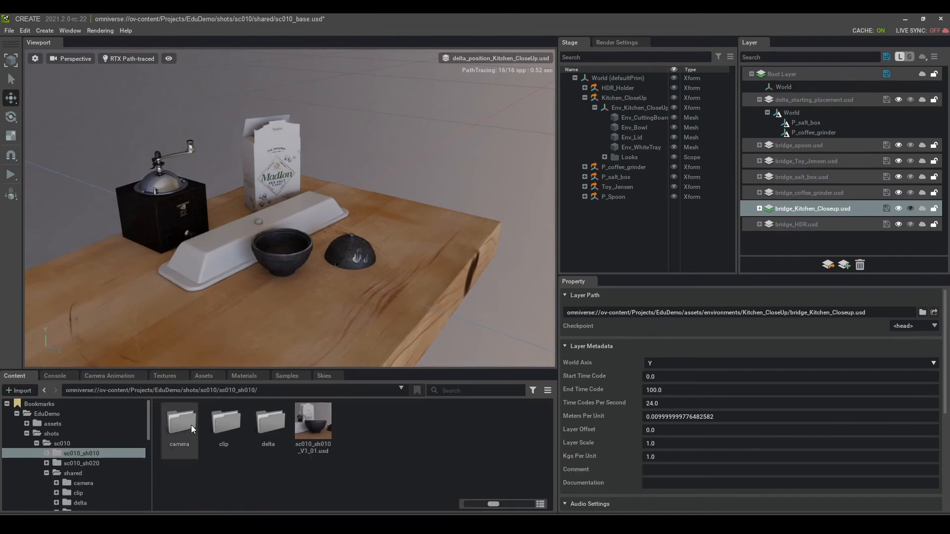
double_click(318, 417)
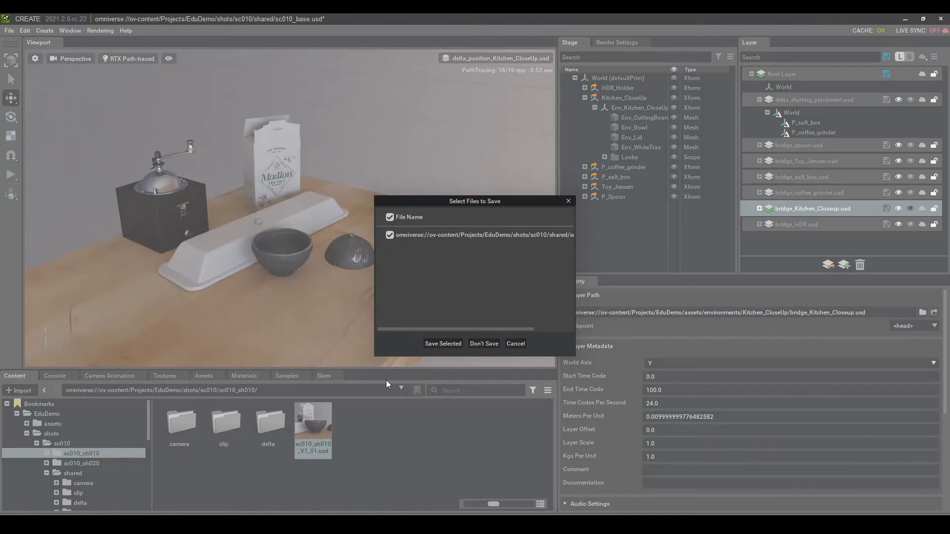
click(485, 343)
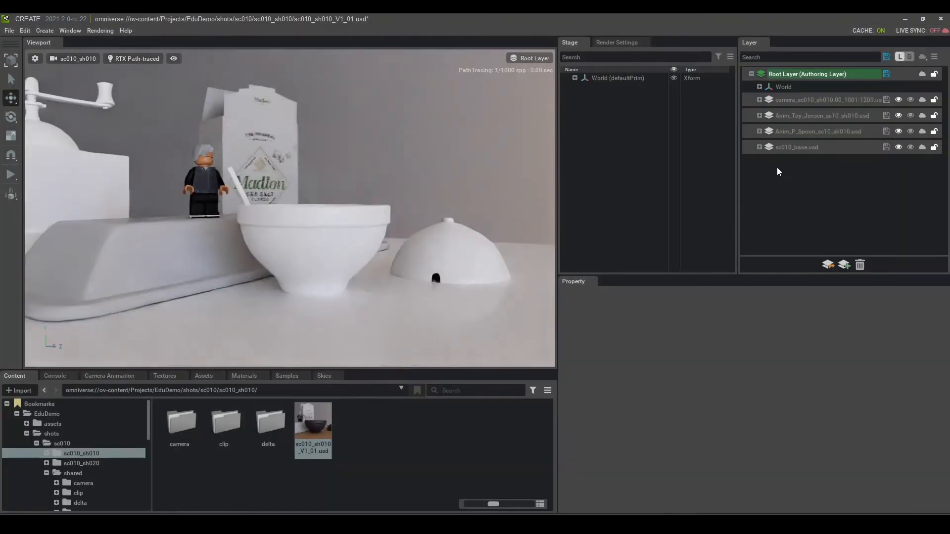
Step: Test deleting the sc010_base.usd sublayer, undo it, and inspect the spoon and figure animation layers
click(808, 148)
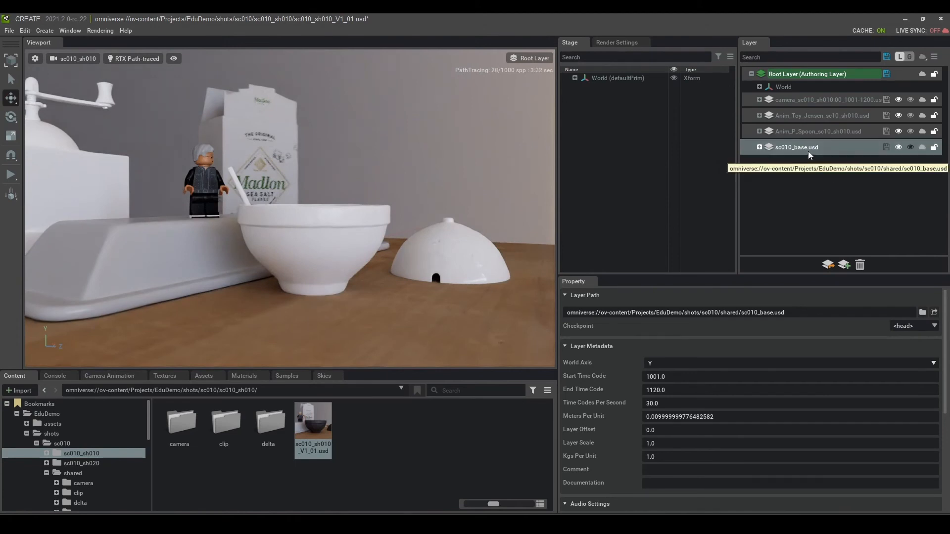
key(Delete)
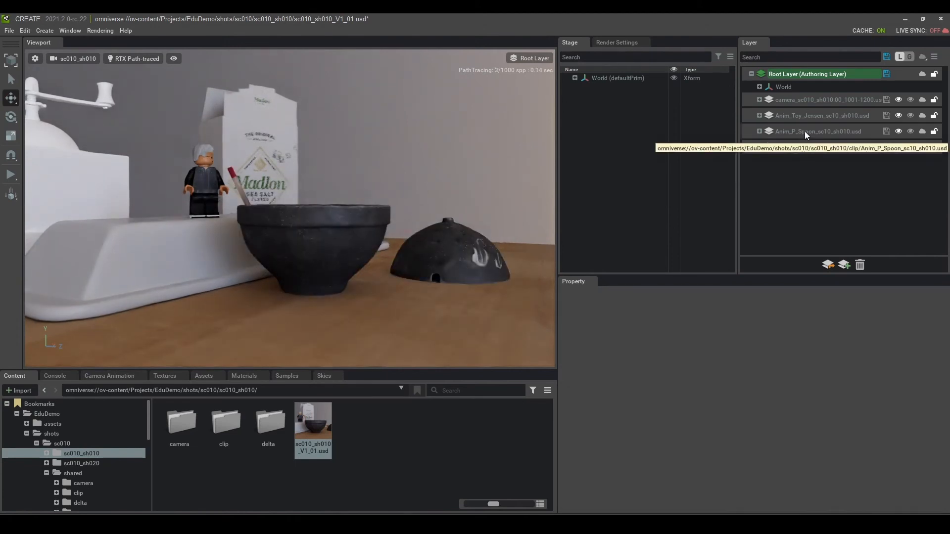
click(804, 131)
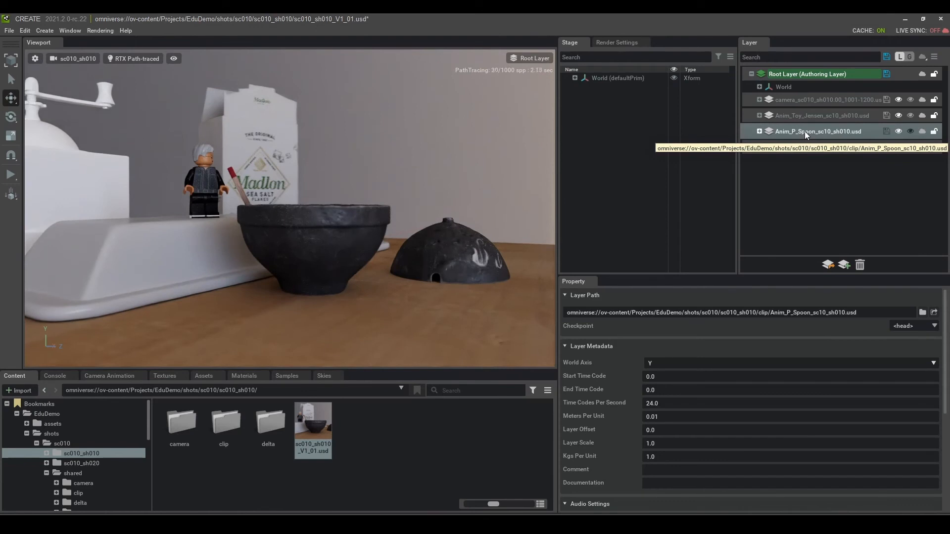
key(ctrl+z)
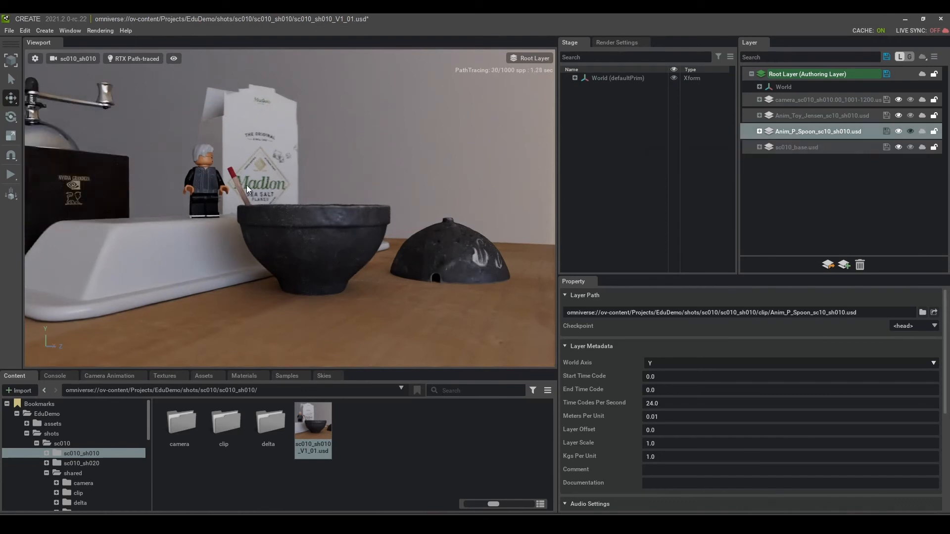
click(807, 115)
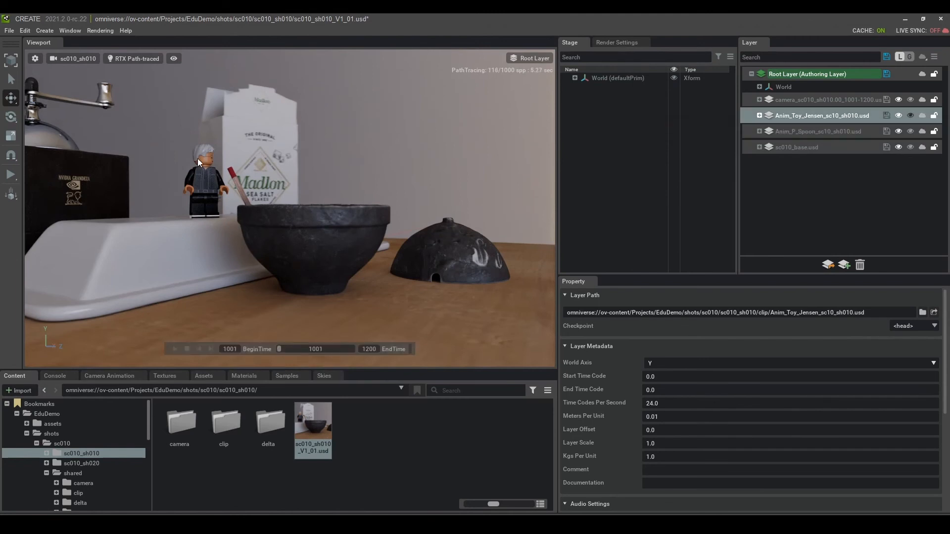
Step: Advance the shot to frame 1107, check the camera layer's frame range, and expand World
drag(280, 351, 317, 349)
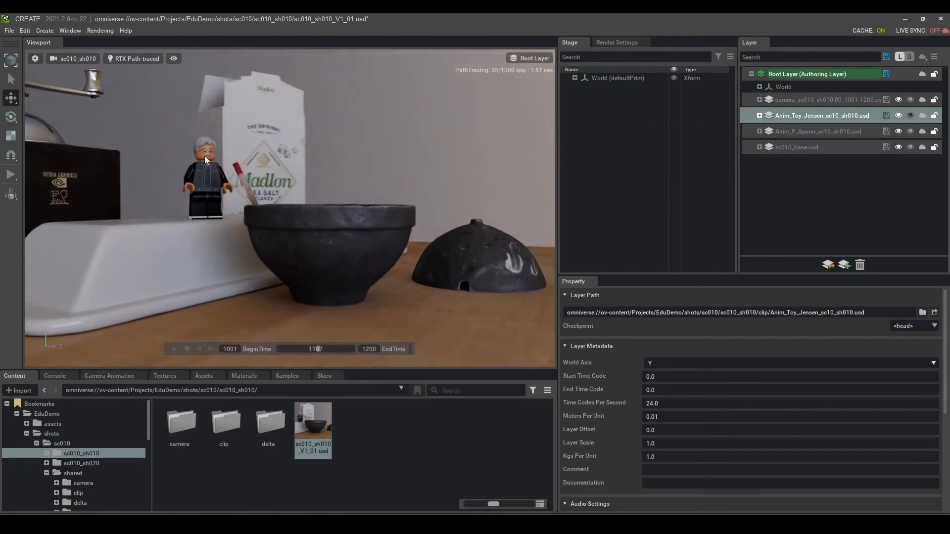
click(814, 98)
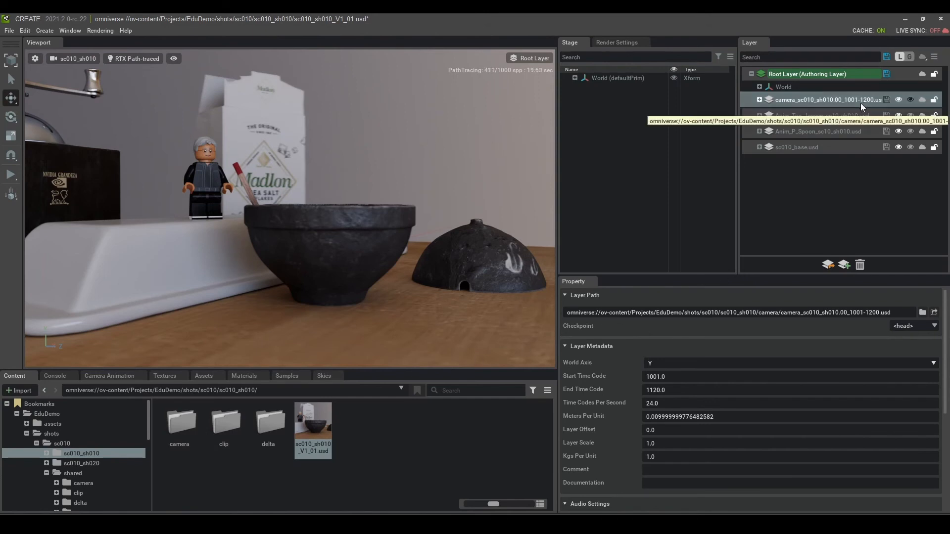
mouse_move(327, 357)
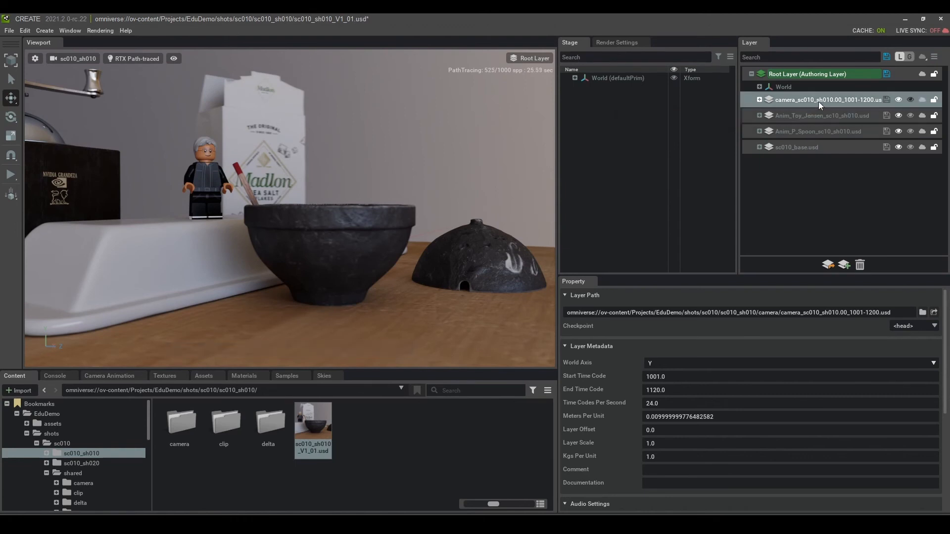
click(574, 79)
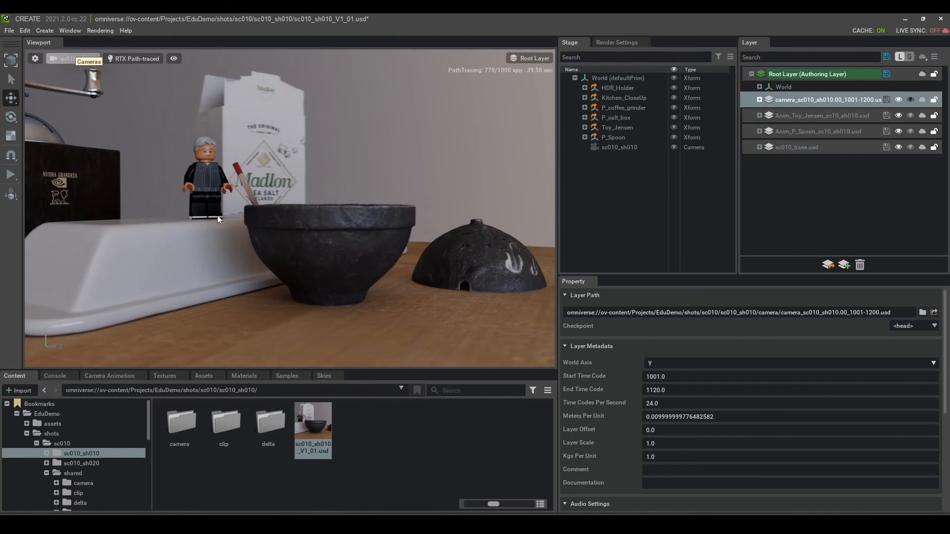
Step: Scrub to frame 1047, check the animation layers, then view sc010_base.usd's path and 1001–1120 time codes
drag(313, 348, 378, 343)
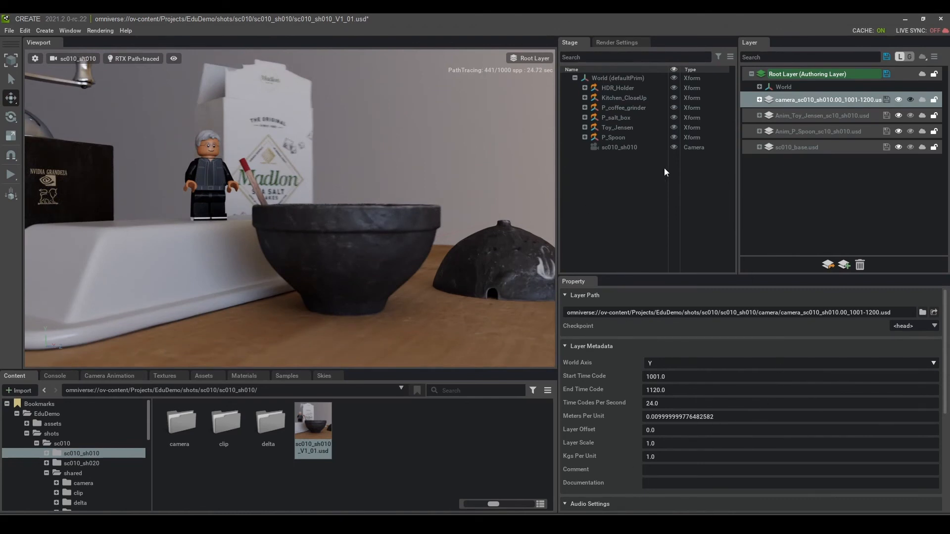
click(833, 135)
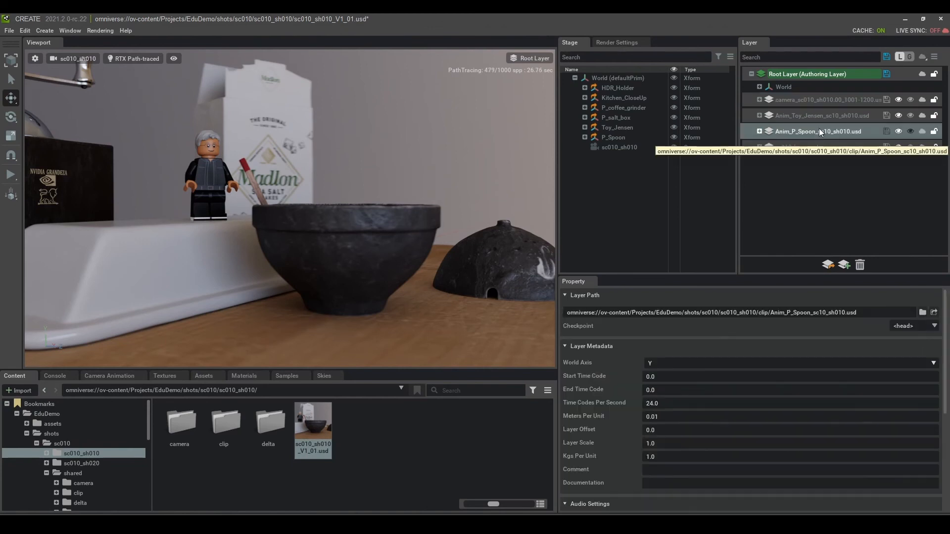
click(813, 116)
click(759, 131)
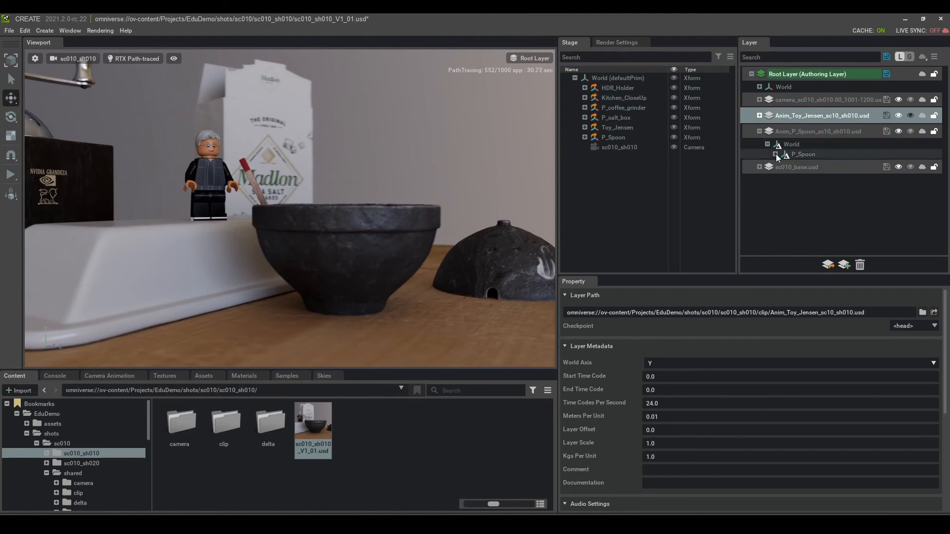
click(797, 132)
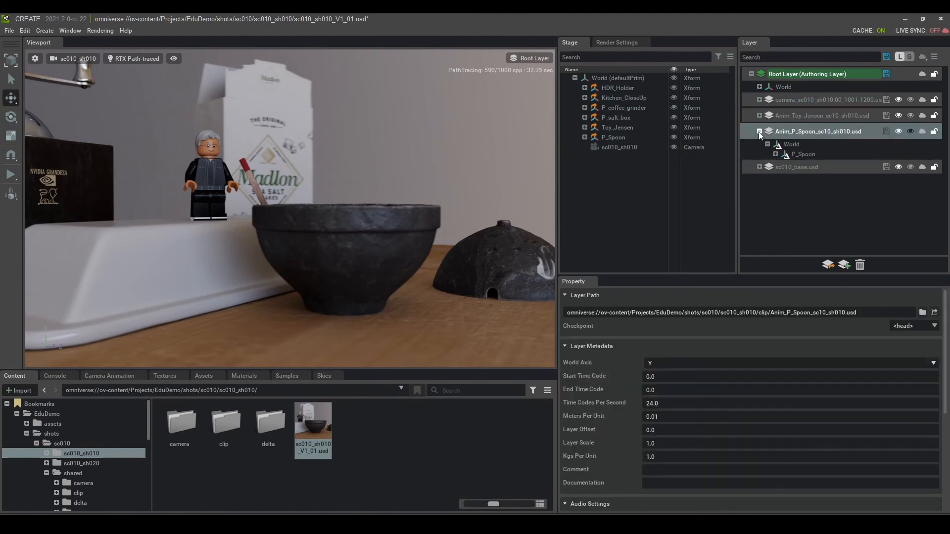
click(759, 132)
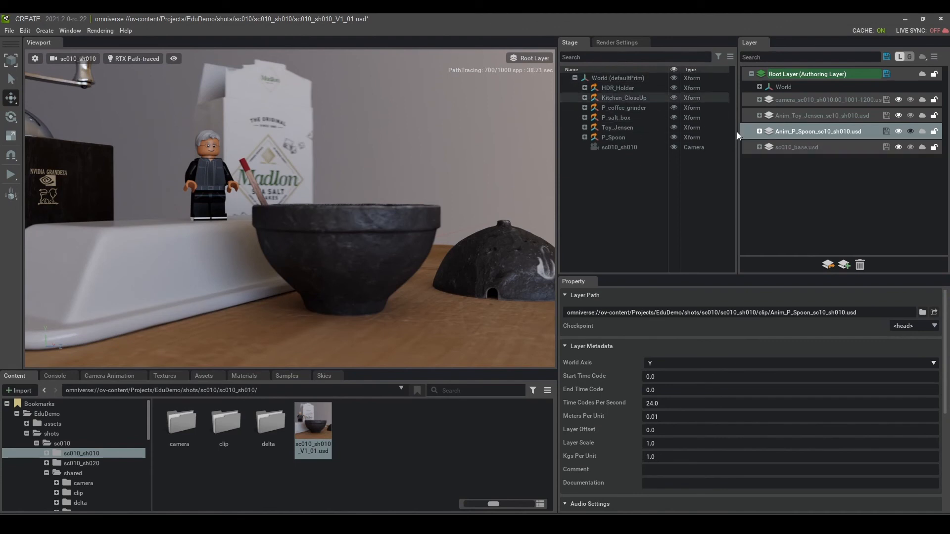
click(796, 148)
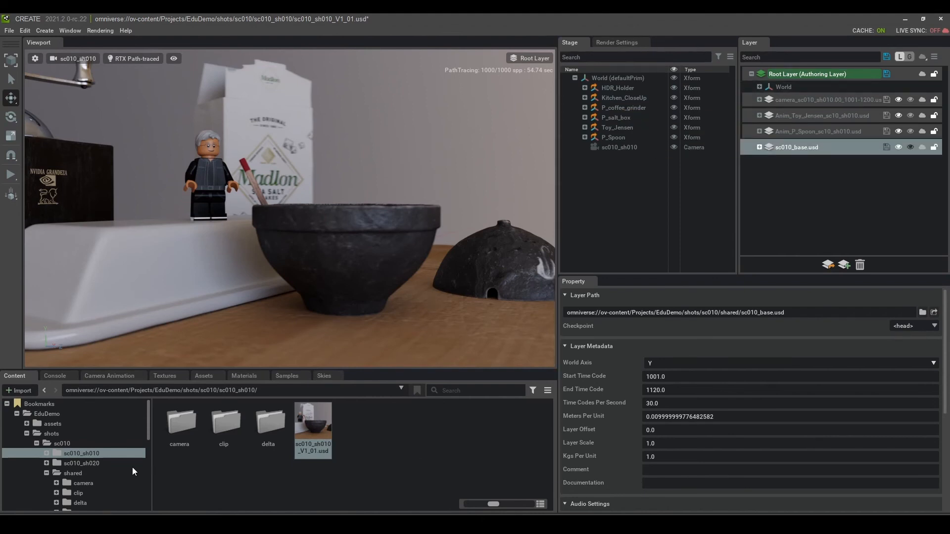
Step: Open sc010_sh020_V1_01.usd from the sc010_sh020 folder, dismissing the unsaved-changes prompt
click(90, 464)
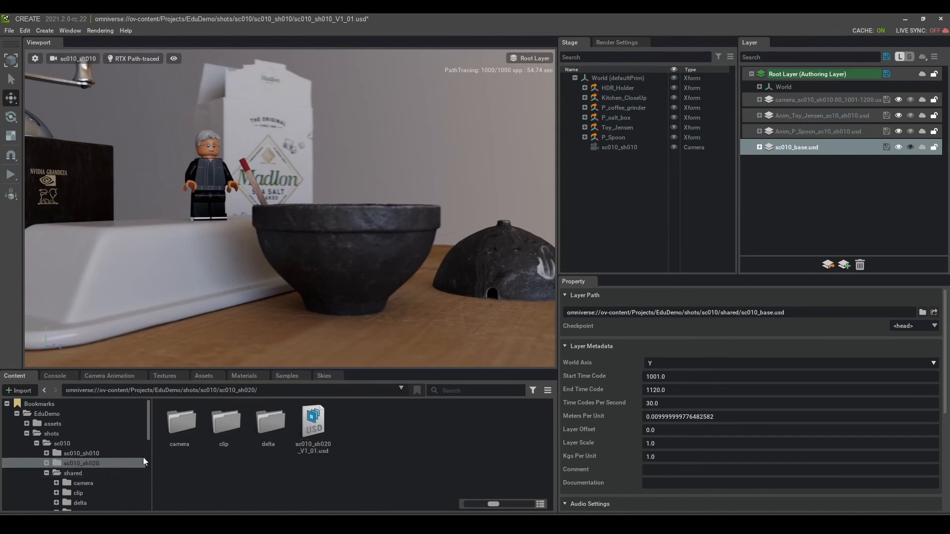
double_click(318, 422)
click(483, 341)
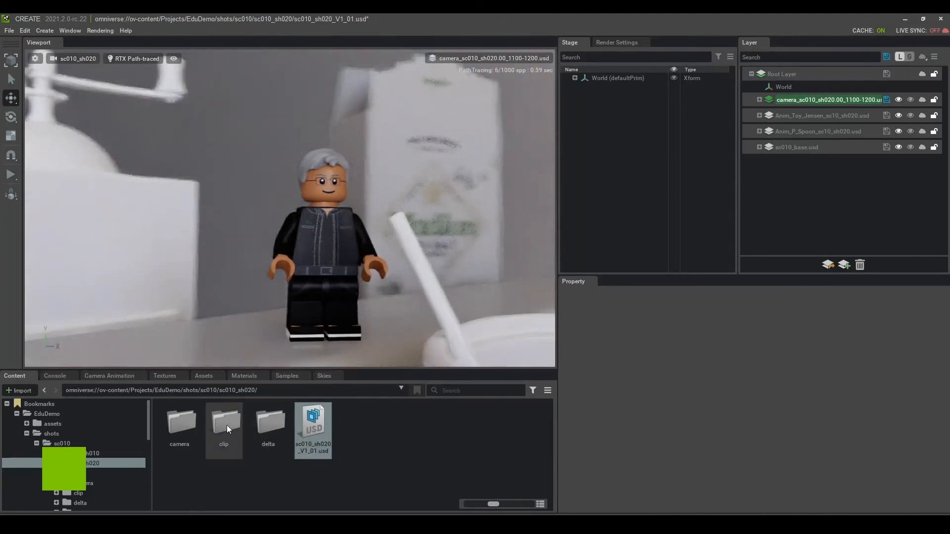
click(188, 427)
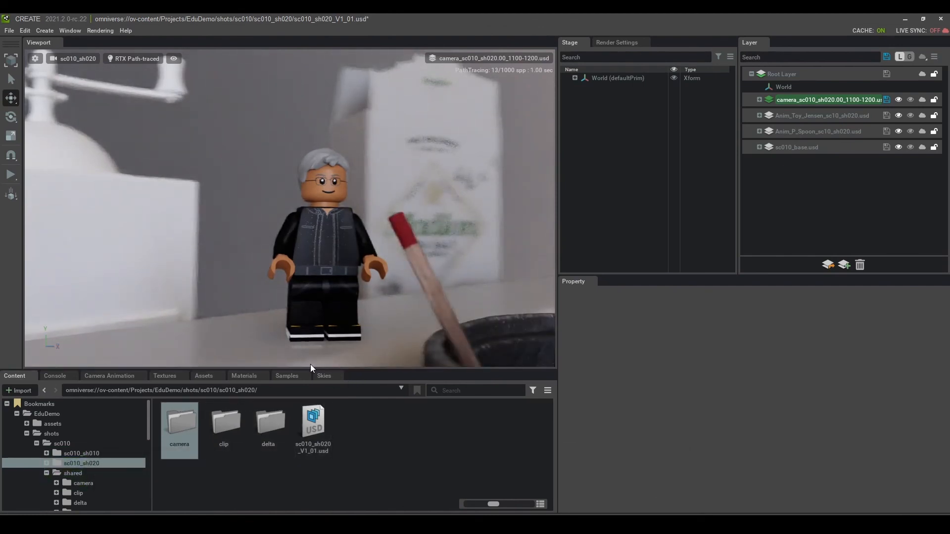
Step: Check the sc010_base.usd and Anim_Toy_Jensen layer metadata and time codes in the sh020 shot
click(808, 144)
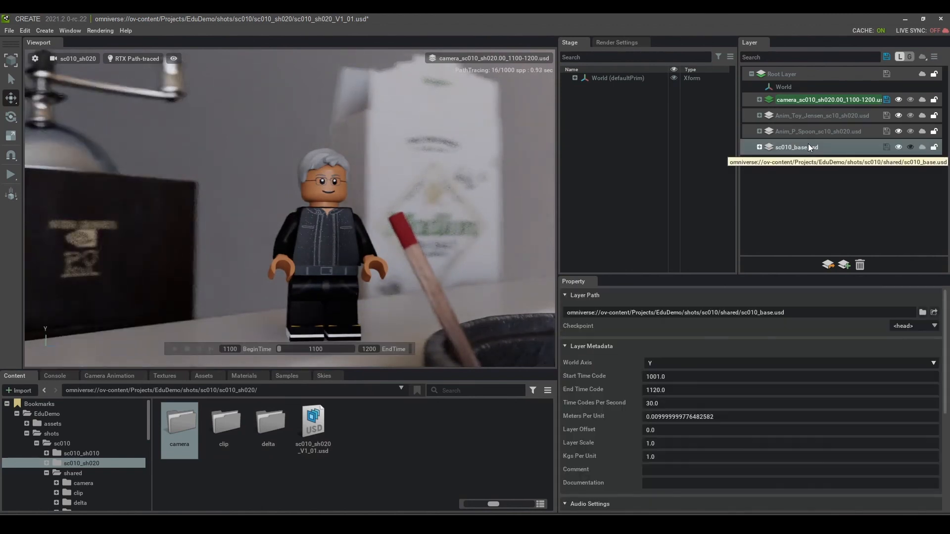
click(820, 119)
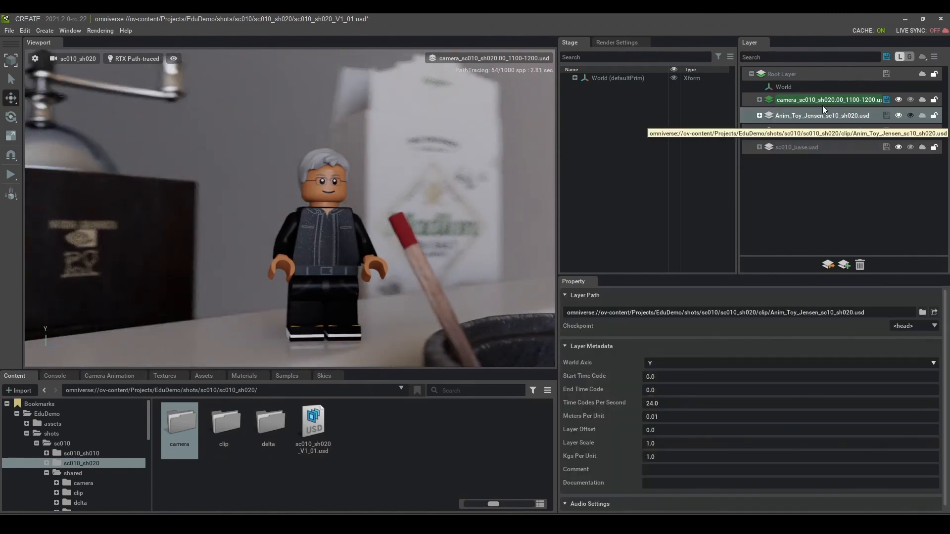
click(774, 179)
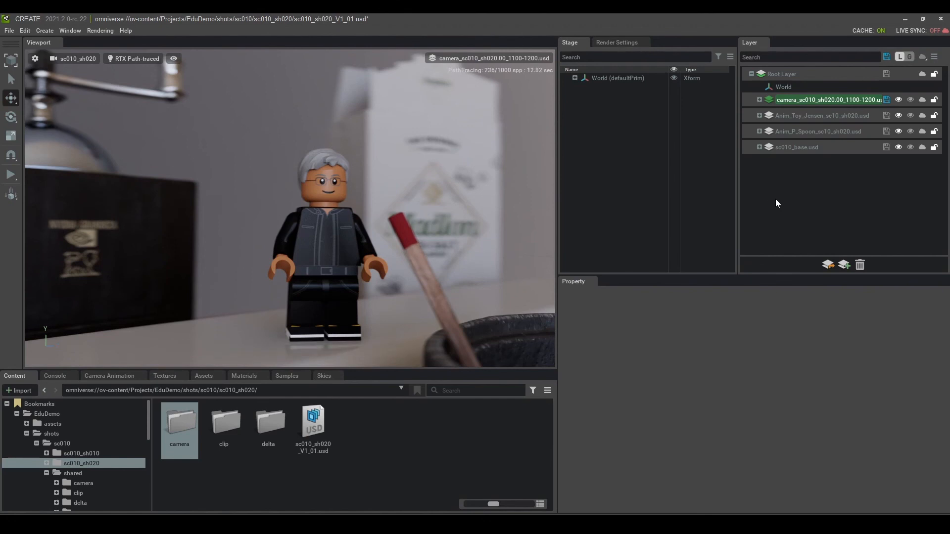
click(794, 145)
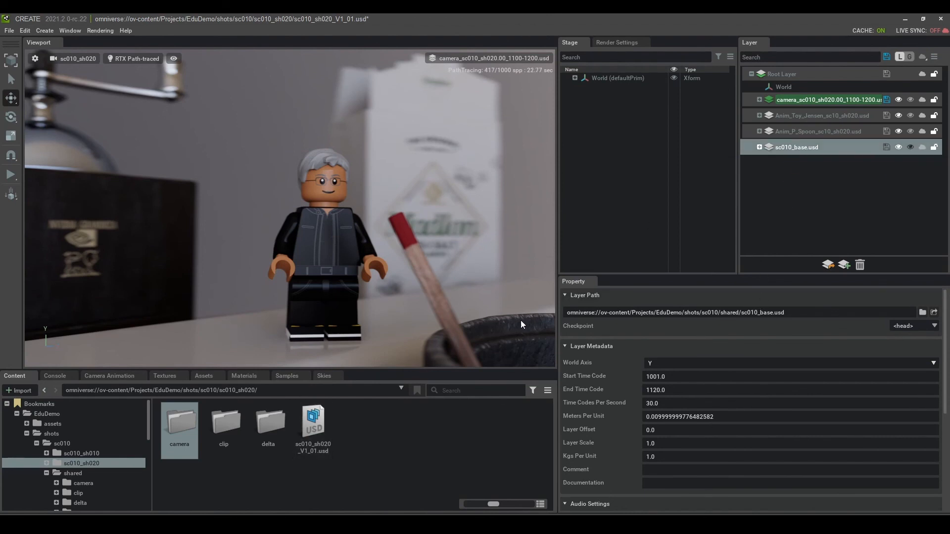
mouse_move(397, 310)
mouse_move(227, 349)
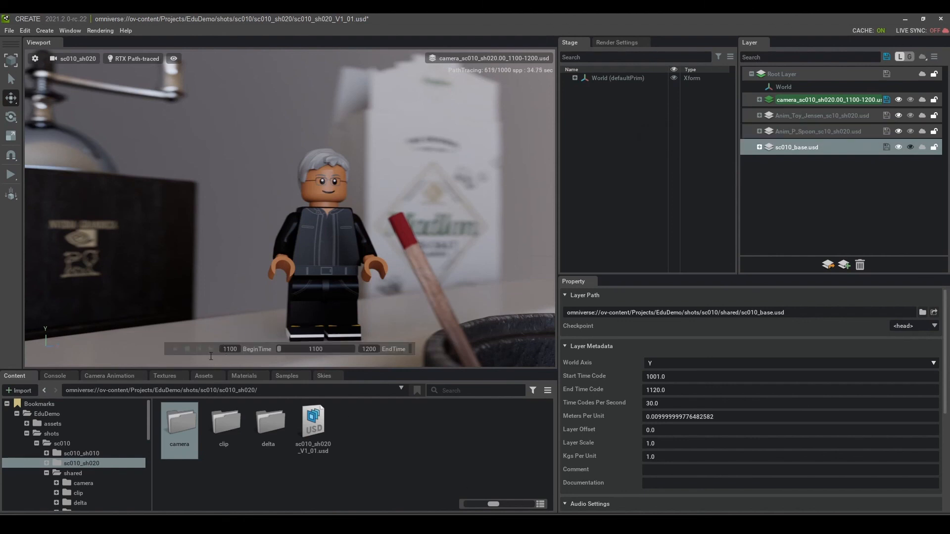
click(805, 202)
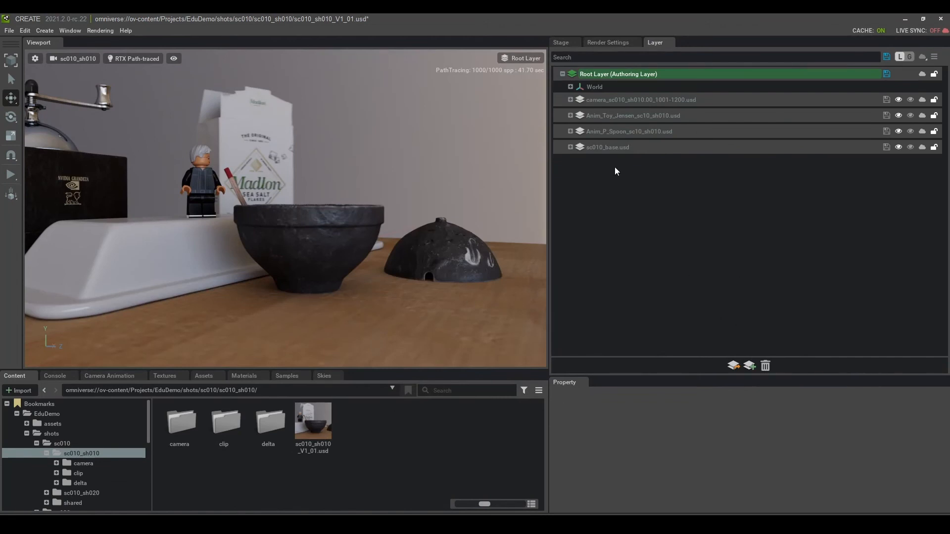
click(569, 146)
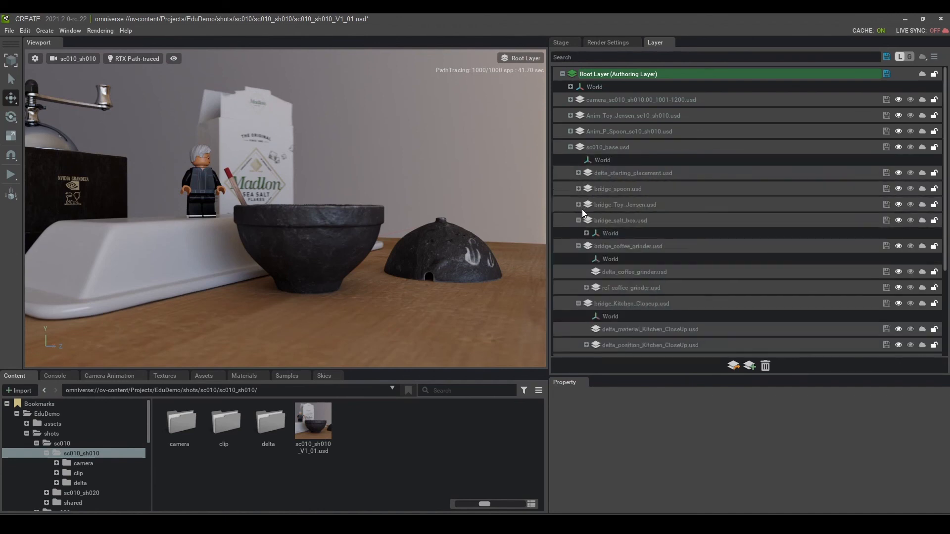
click(578, 221)
click(578, 236)
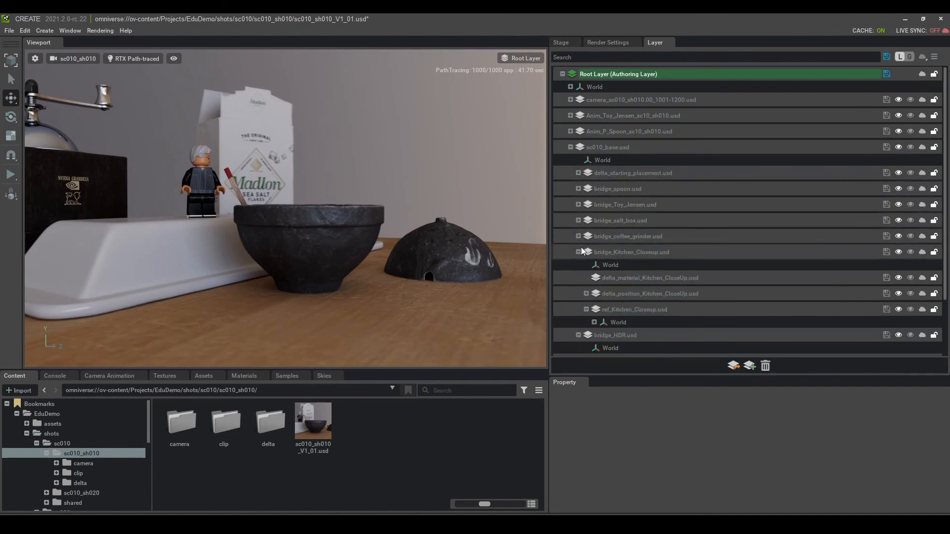
click(578, 252)
click(577, 268)
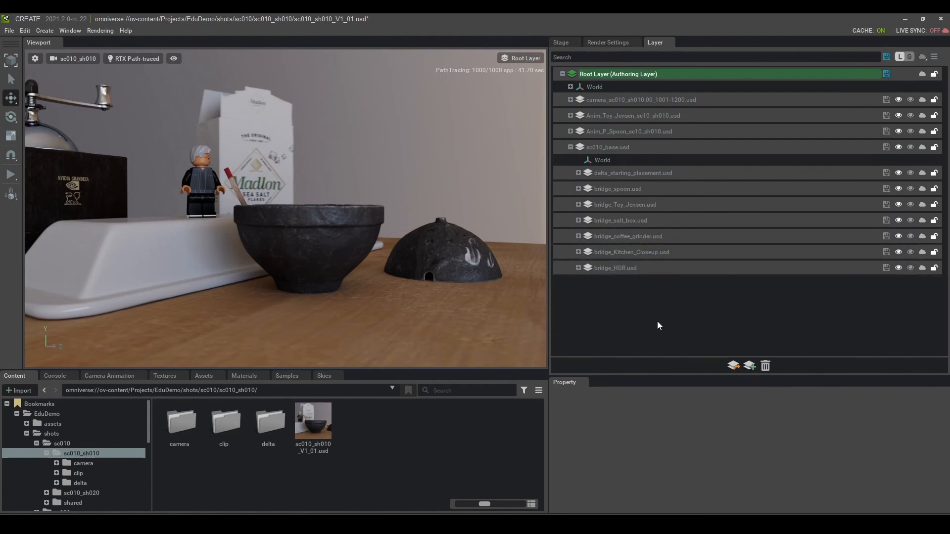
click(570, 147)
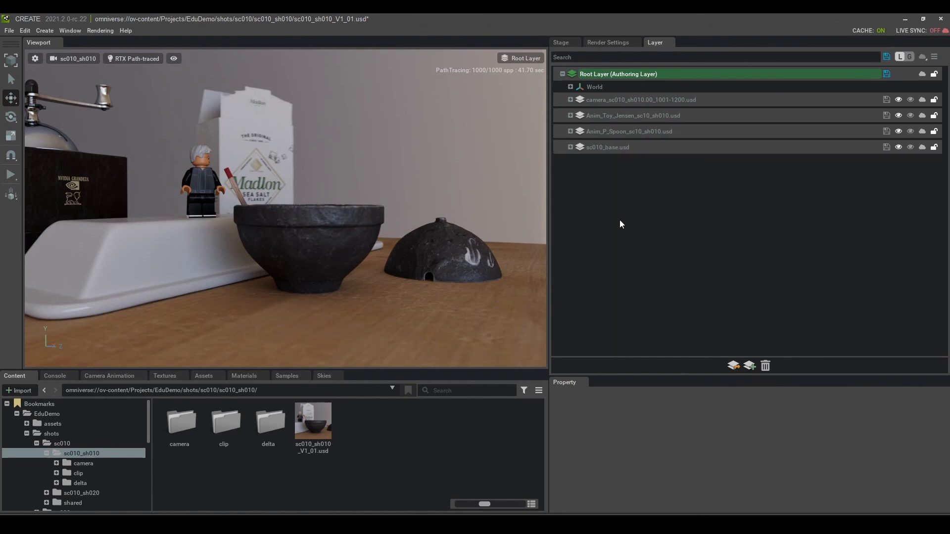
click(606, 147)
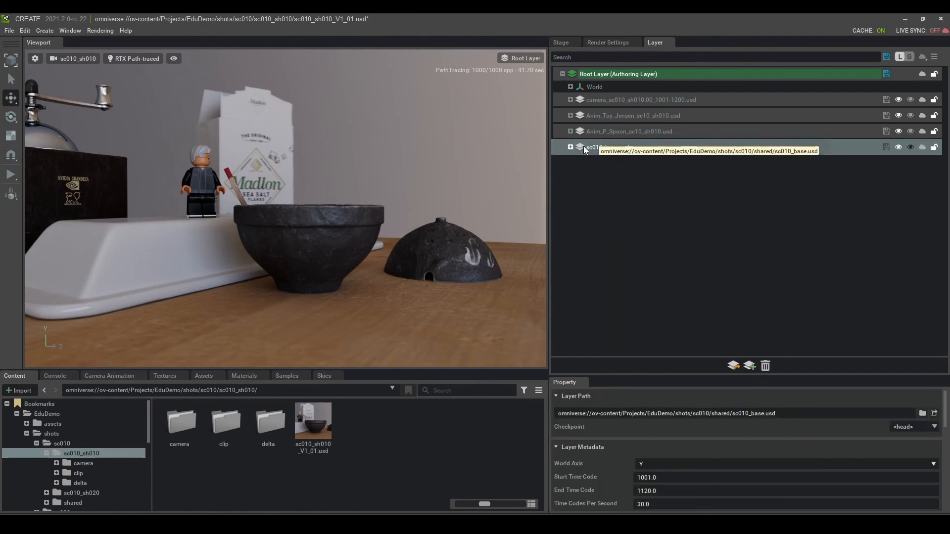
click(570, 147)
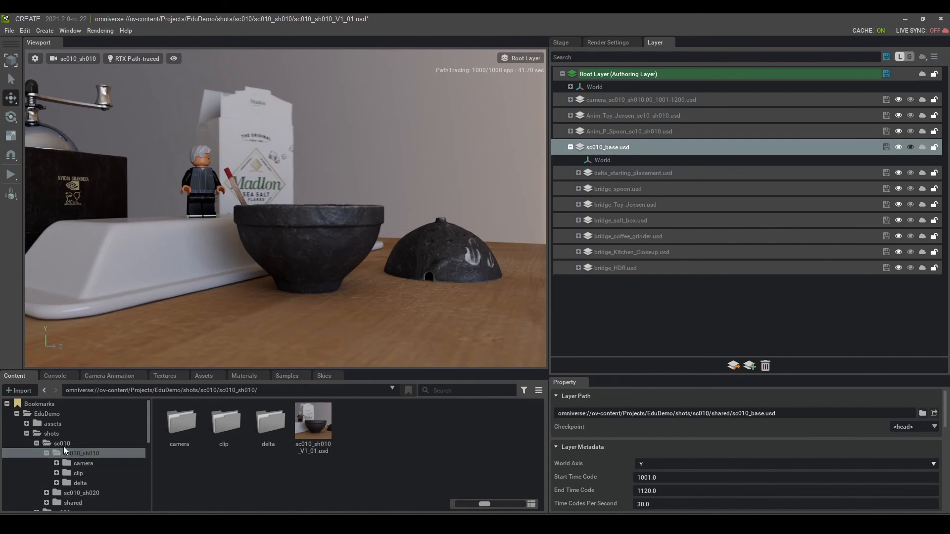
scroll(69, 450, down, 2)
click(74, 468)
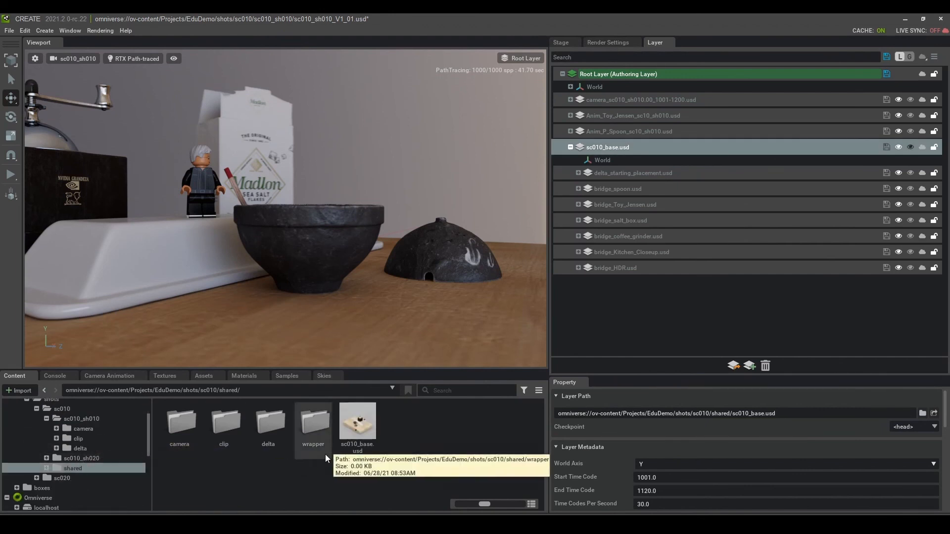
click(91, 417)
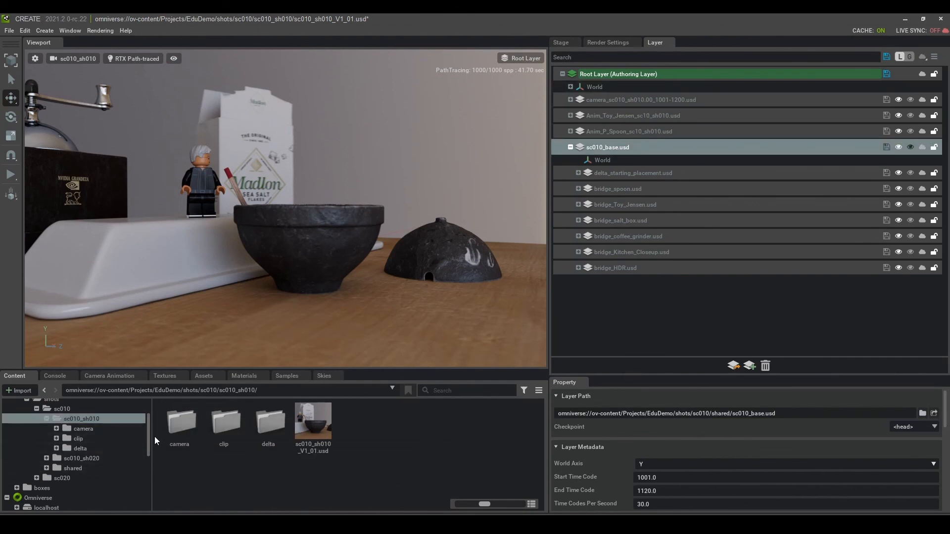
drag(147, 436, 147, 428)
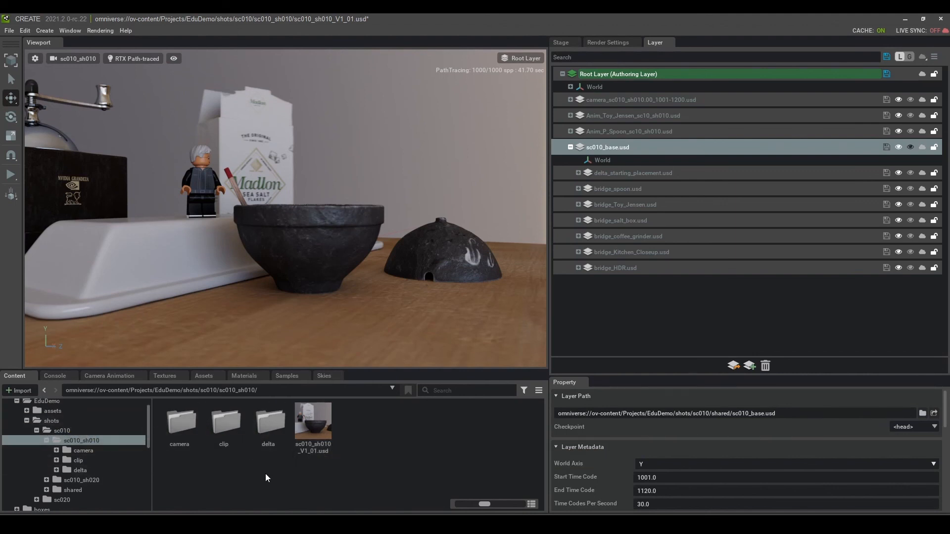
click(661, 277)
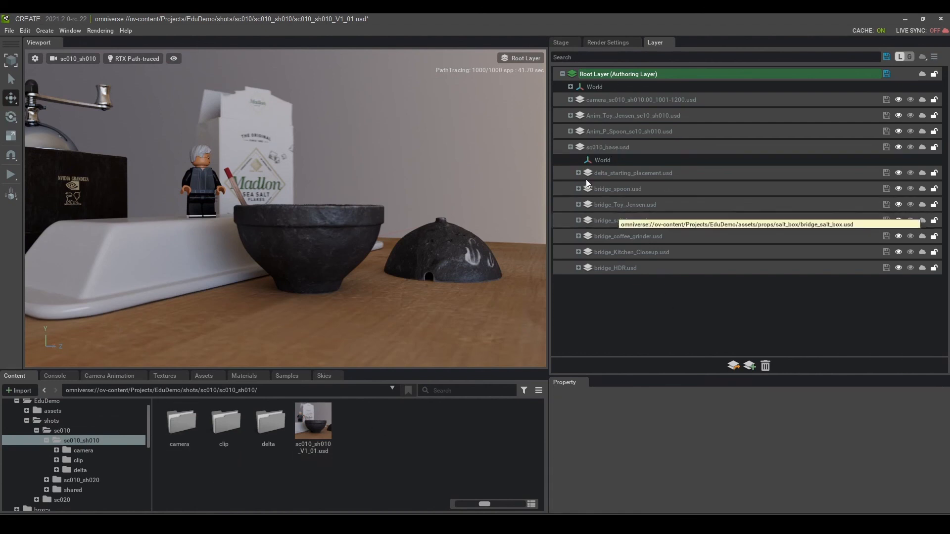
click(570, 146)
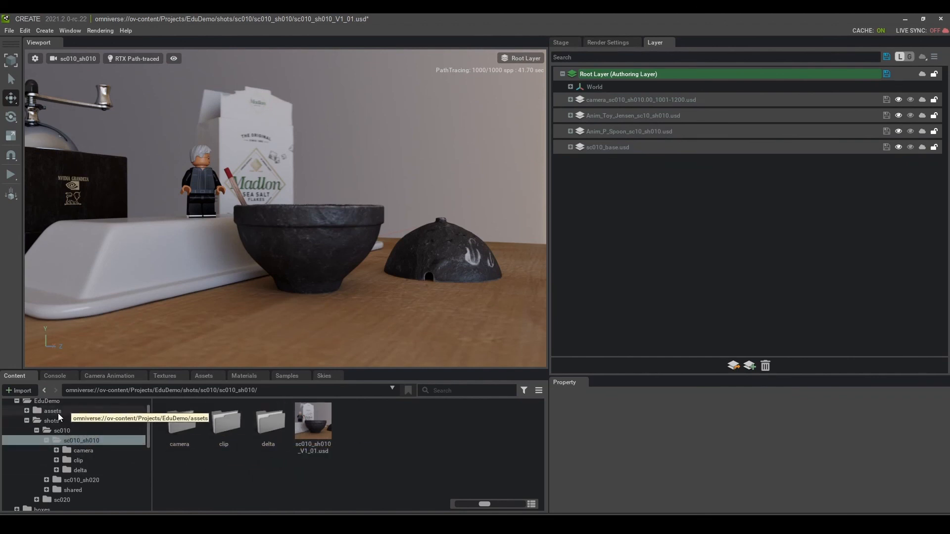
mouse_move(426, 345)
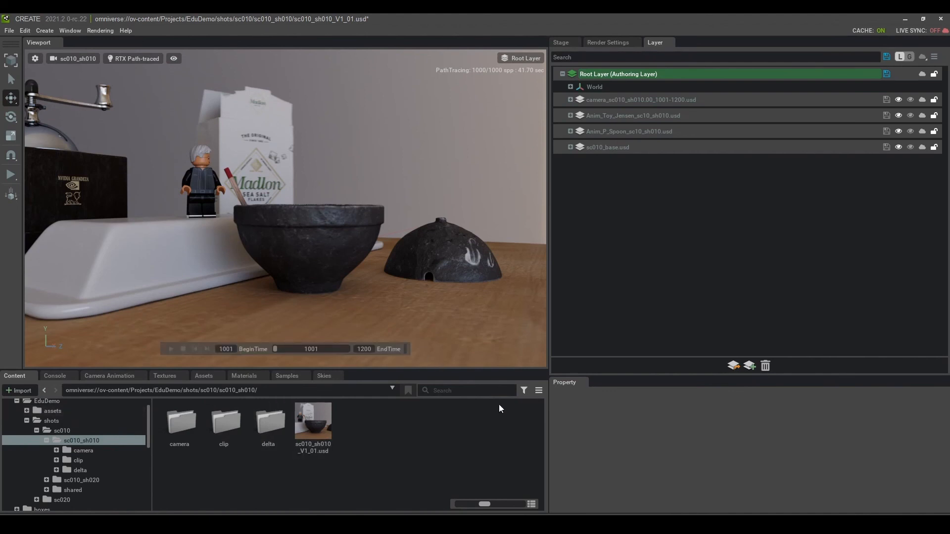